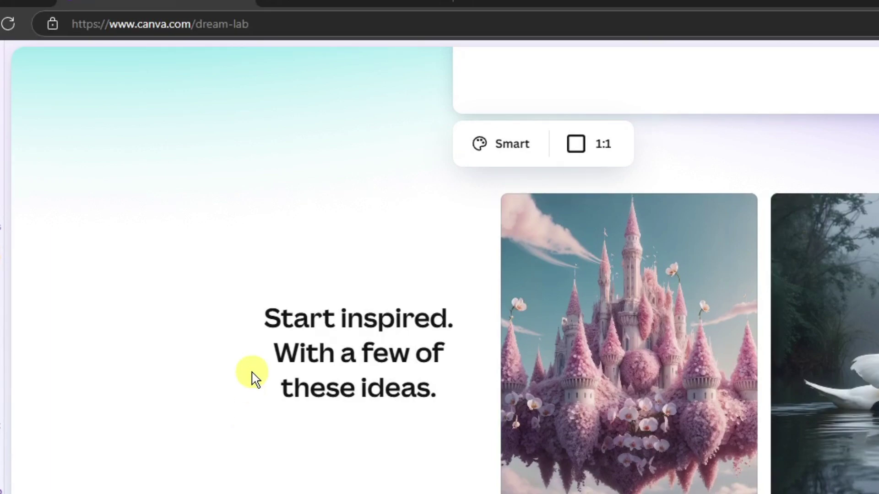
# Go back to the Canva home page and scroll through it.
pyautogui.scroll(5, 255, 333)
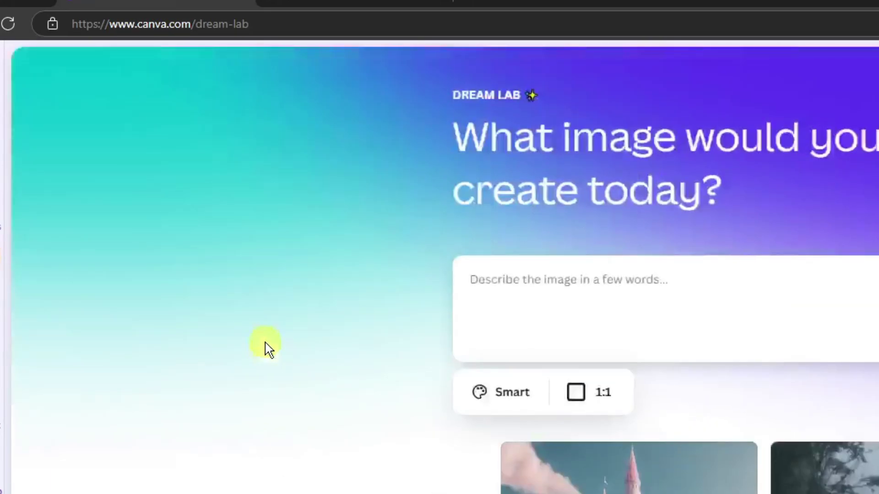
pyautogui.hotkey('alt', 'Left')
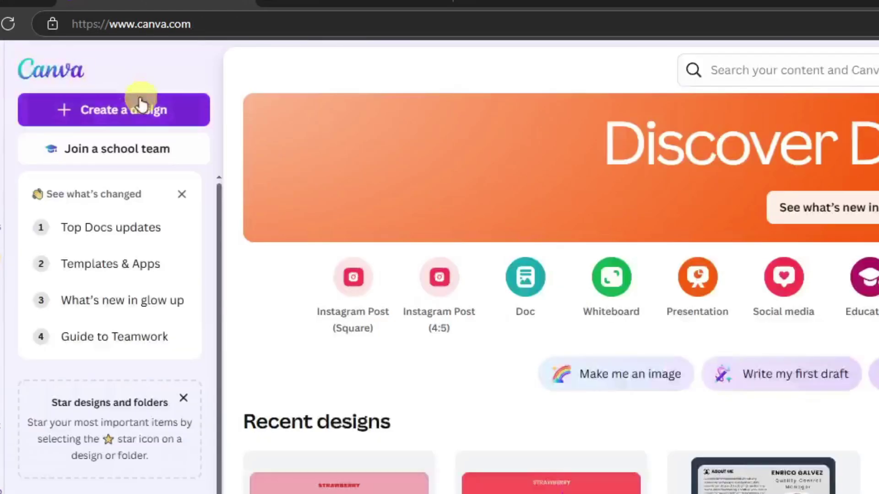
pyautogui.scroll(-10, 428, 236)
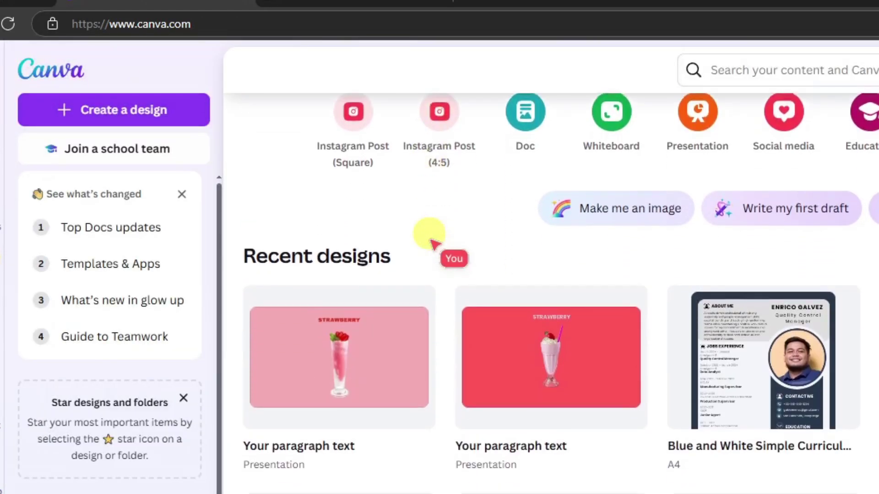
pyautogui.scroll(-2, 429, 239)
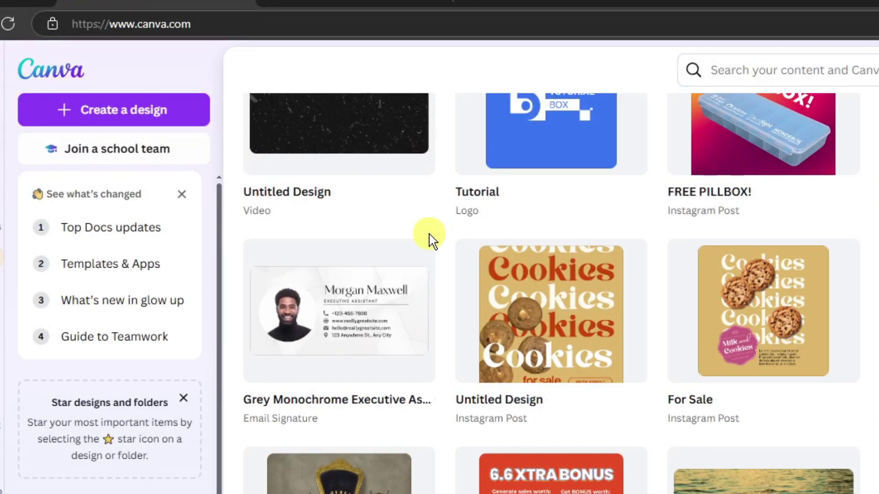
pyautogui.scroll(12, 430, 237)
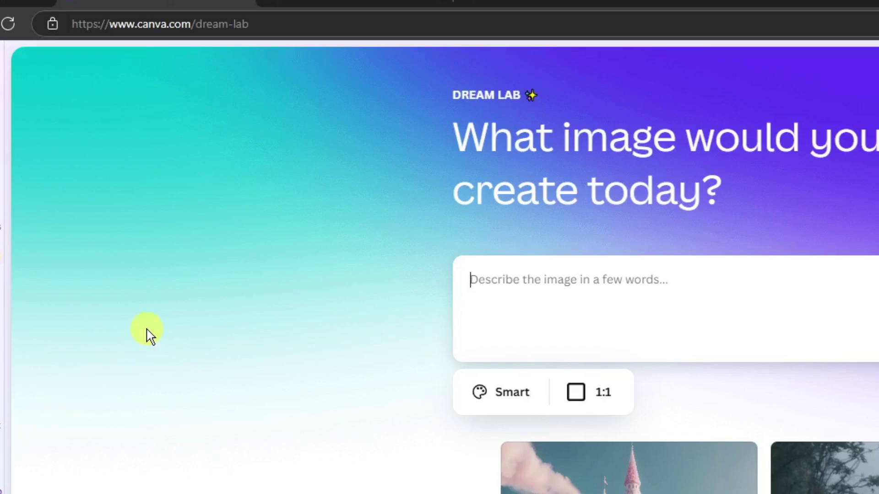
# Inspect the Dream Lab web address in the address bar, then return to the Dream Lab page.
pyautogui.click(265, 24)
pyautogui.click(321, 17)
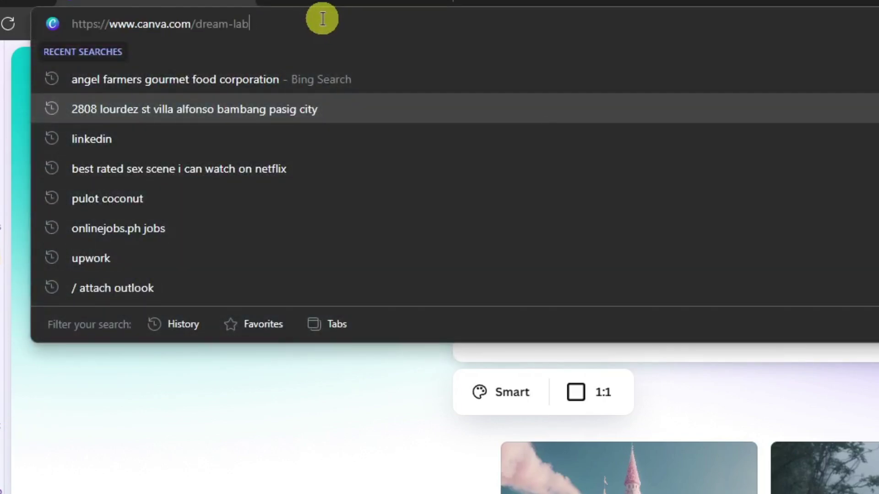
pyautogui.moveTo(323, 18); pyautogui.dragTo(18, 27)
pyautogui.press('Escape')
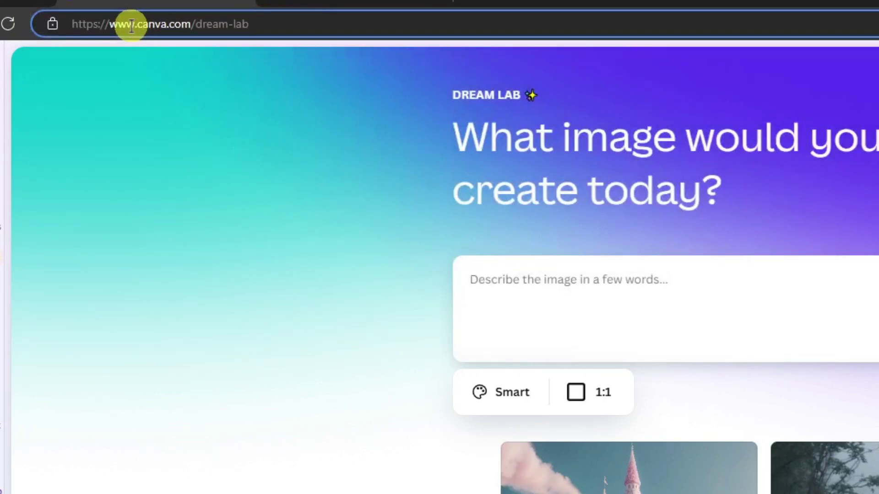
pyautogui.moveTo(142, 24); pyautogui.dragTo(111, 25)
pyautogui.click(204, 25)
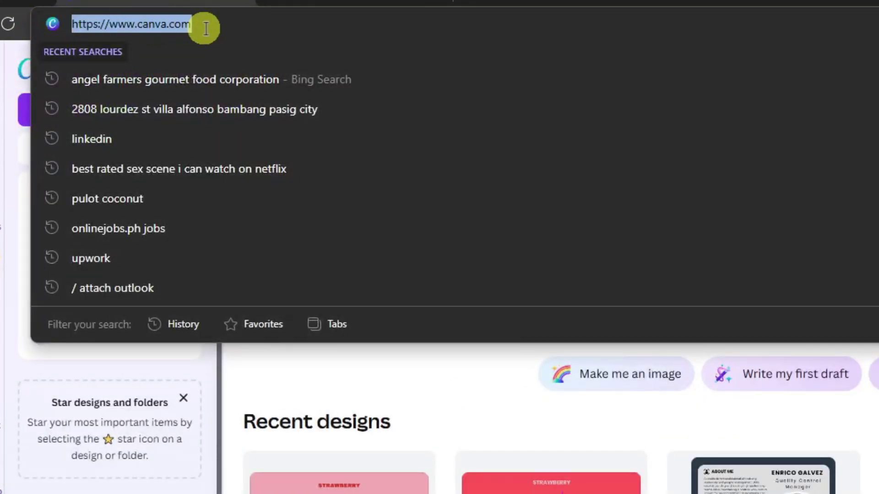
pyautogui.click(219, 27)
pyautogui.hotkey('alt', 'Left')
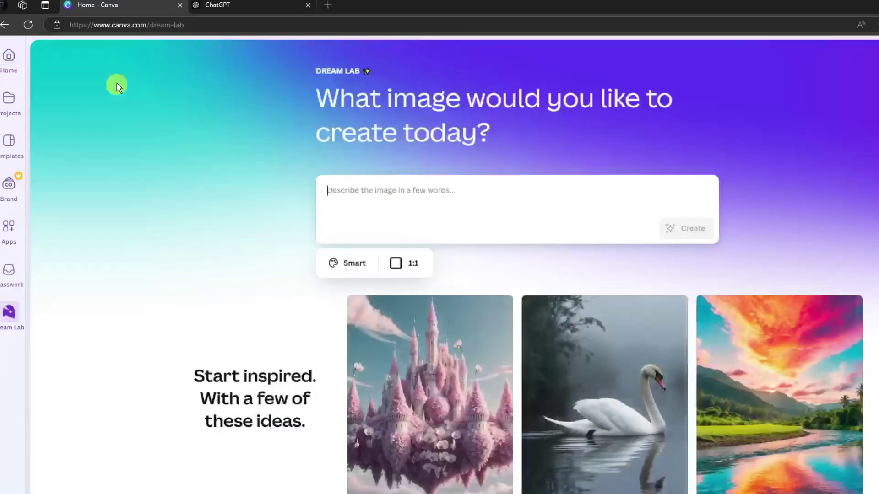
pyautogui.moveTo(179, 25); pyautogui.dragTo(135, 26)
pyautogui.click(192, 172)
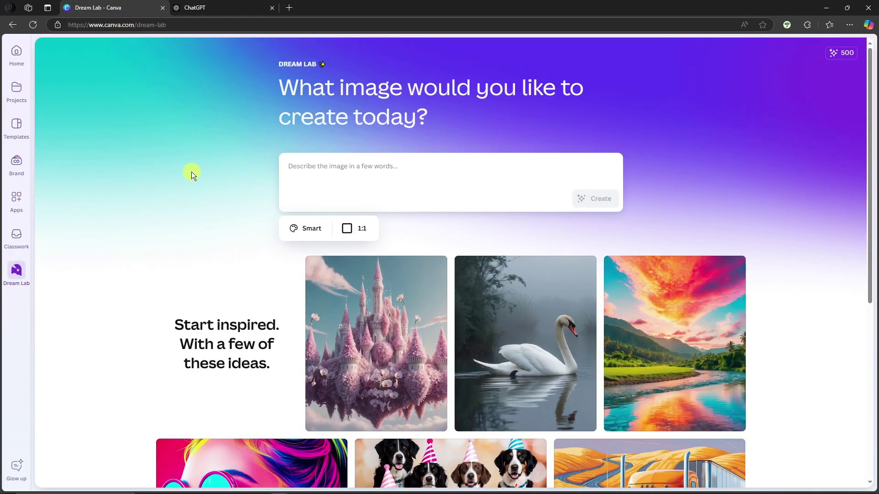
pyautogui.scroll(-5, 213, 193)
pyautogui.scroll(5, 196, 250)
# Browse the image style and aspect ratio lists, keeping the 1:1 ratio.
pyautogui.click(307, 231)
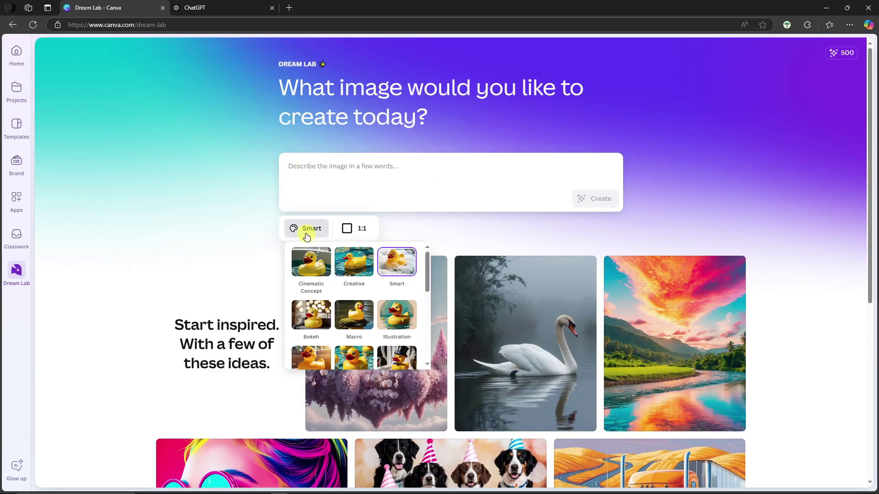
pyautogui.scroll(-2, 336, 284)
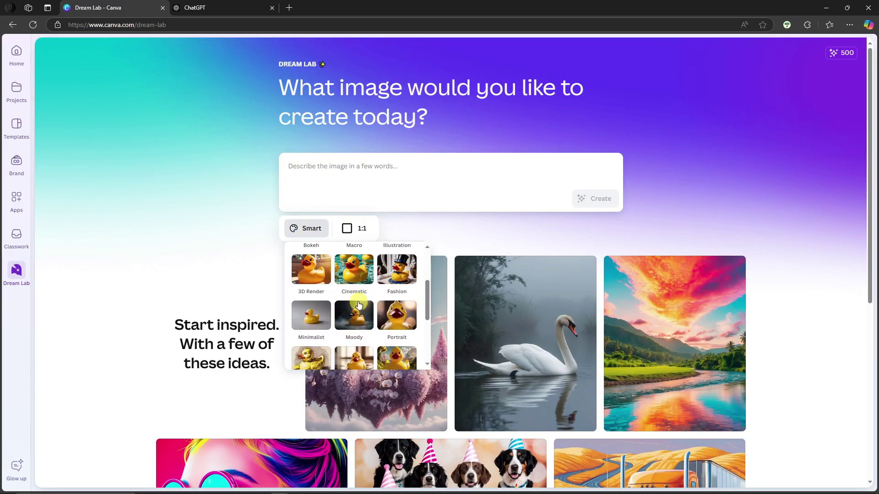
pyautogui.scroll(2, 359, 306)
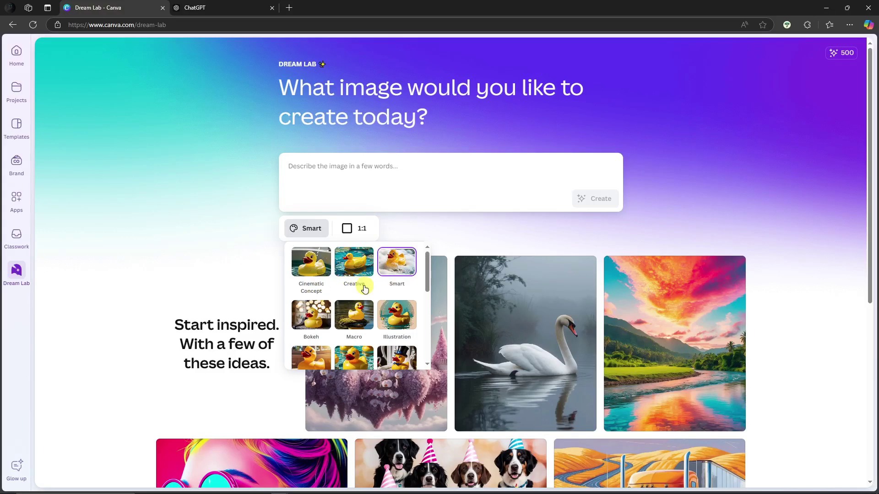
pyautogui.click(361, 228)
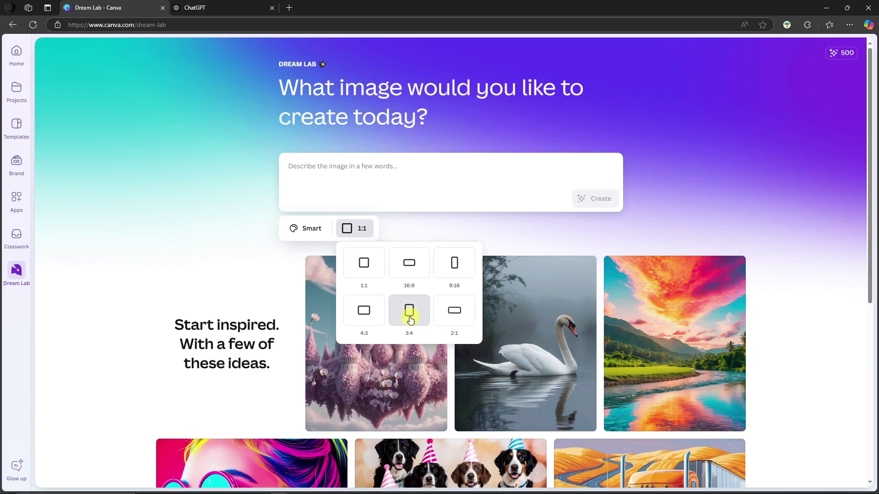
pyautogui.click(209, 251)
pyautogui.scroll(-2, 230, 254)
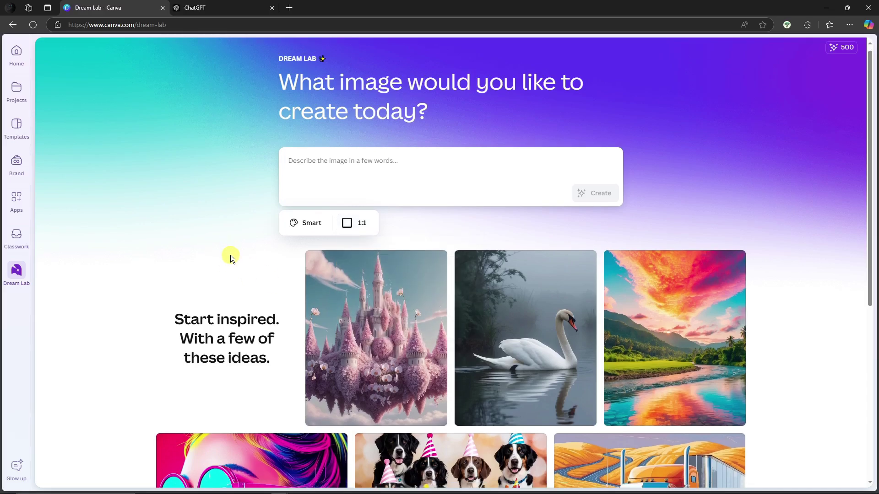
pyautogui.scroll(2, 247, 245)
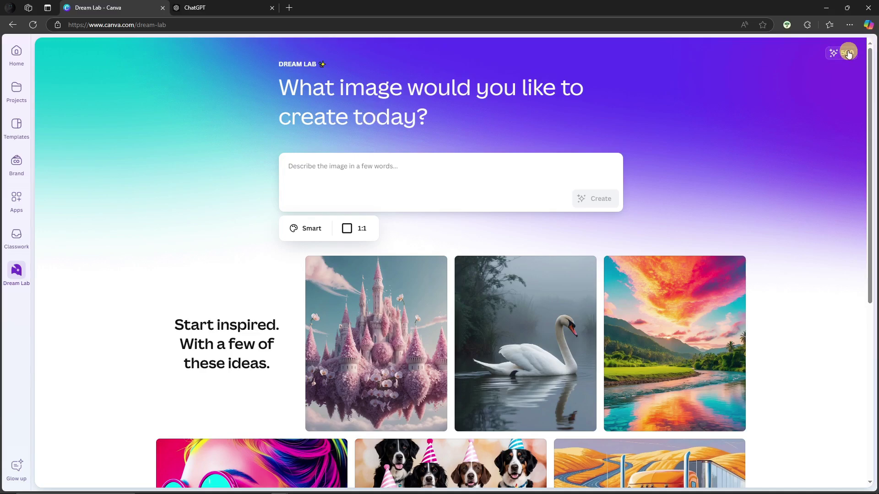
pyautogui.scroll(-5, 741, 158)
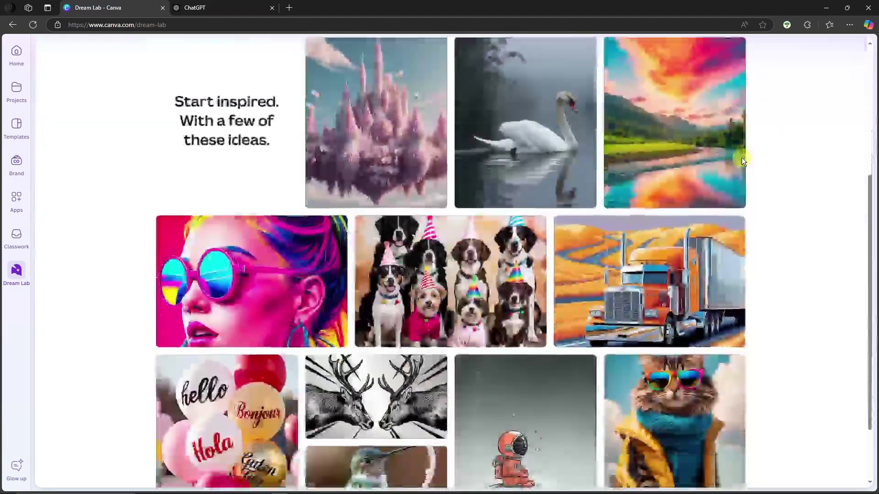
pyautogui.scroll(5, 742, 158)
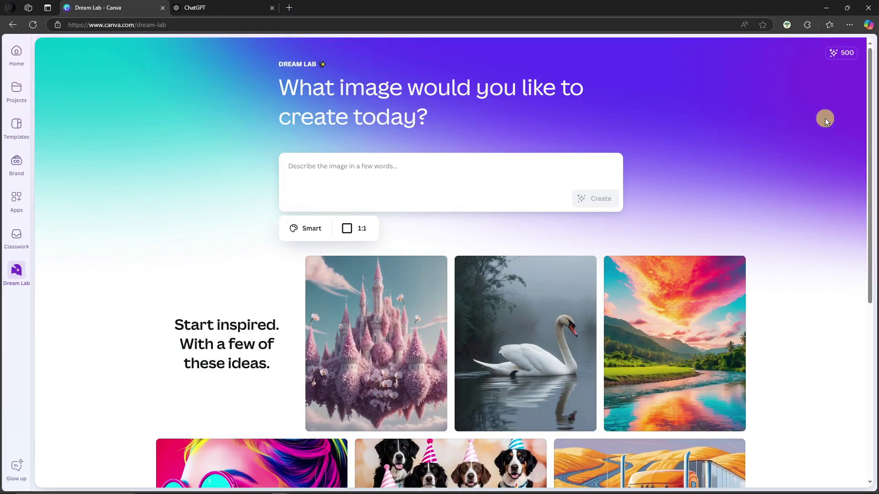
pyautogui.scroll(-6, 822, 103)
pyautogui.scroll(6, 817, 104)
pyautogui.scroll(-5, 723, 130)
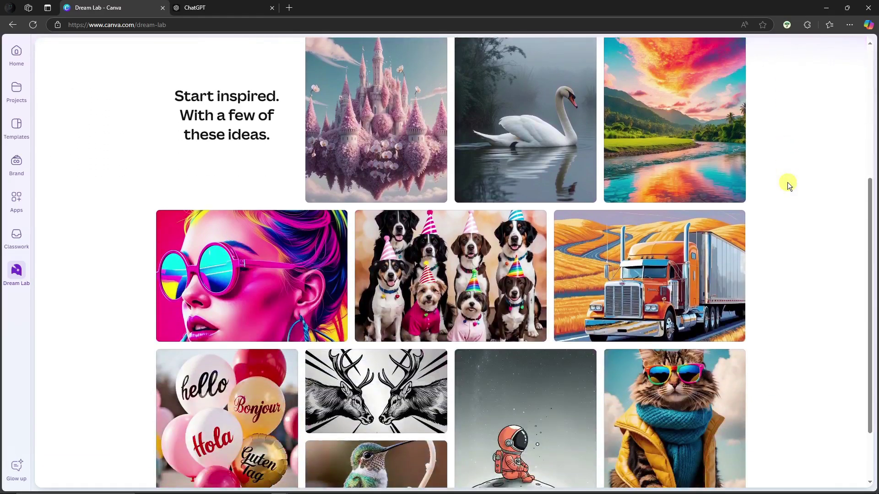
pyautogui.scroll(5, 787, 182)
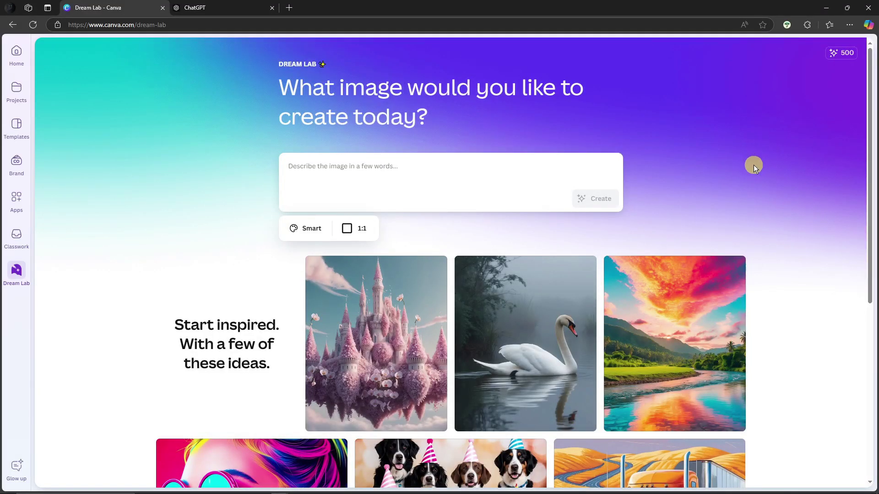
# Load the pink orchid castle idea's description into the prompt box.
pyautogui.click(336, 166)
pyautogui.scroll(-2, 338, 163)
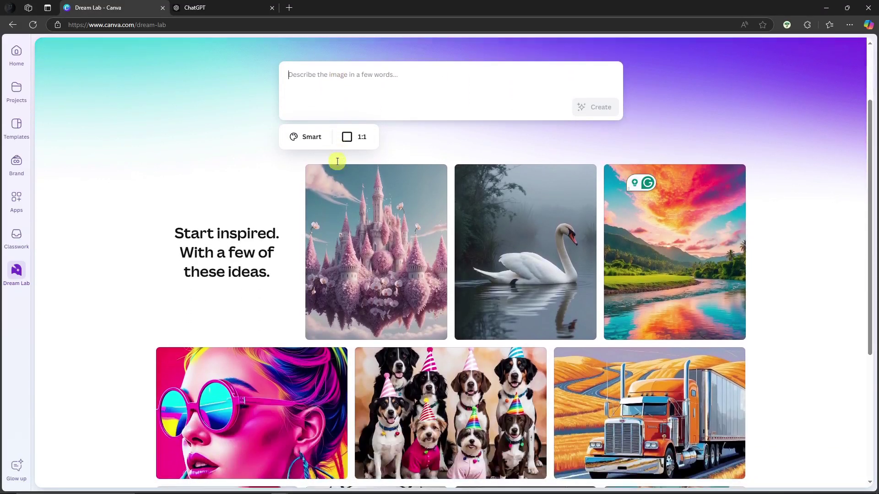
pyautogui.scroll(-4, 337, 162)
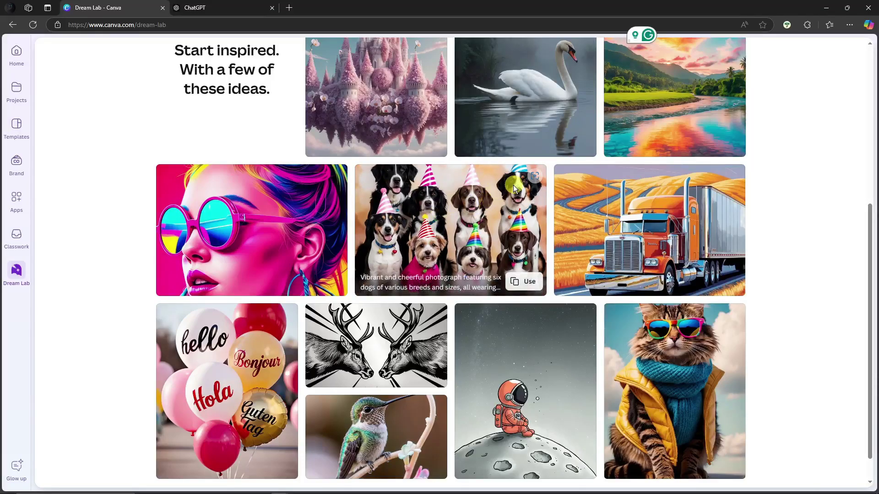
pyautogui.scroll(-1, 430, 212)
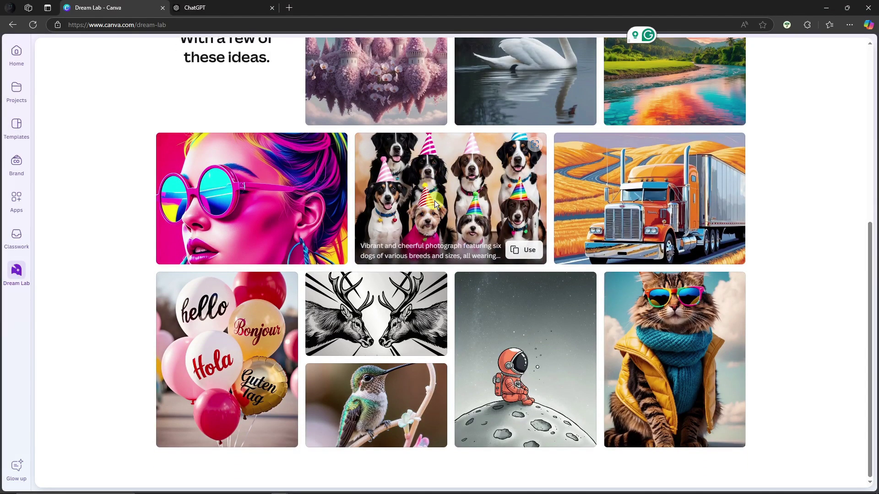
pyautogui.scroll(2, 433, 208)
pyautogui.scroll(4, 389, 147)
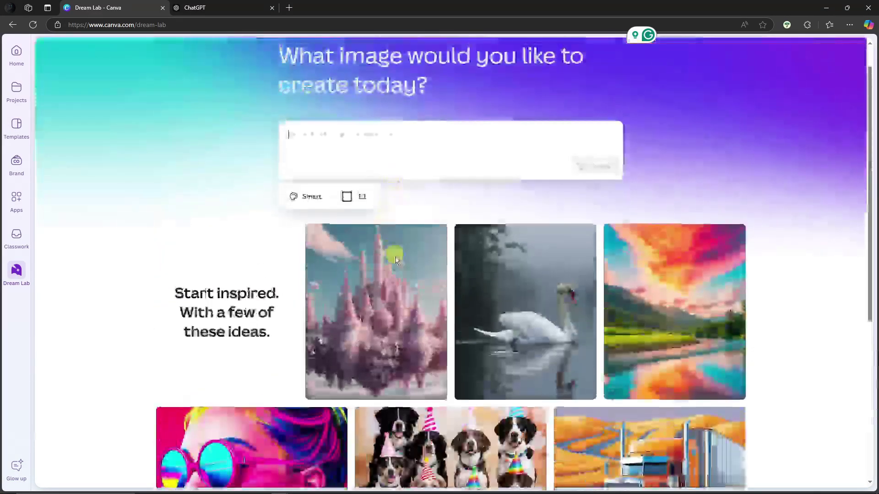
pyautogui.scroll(-1, 393, 281)
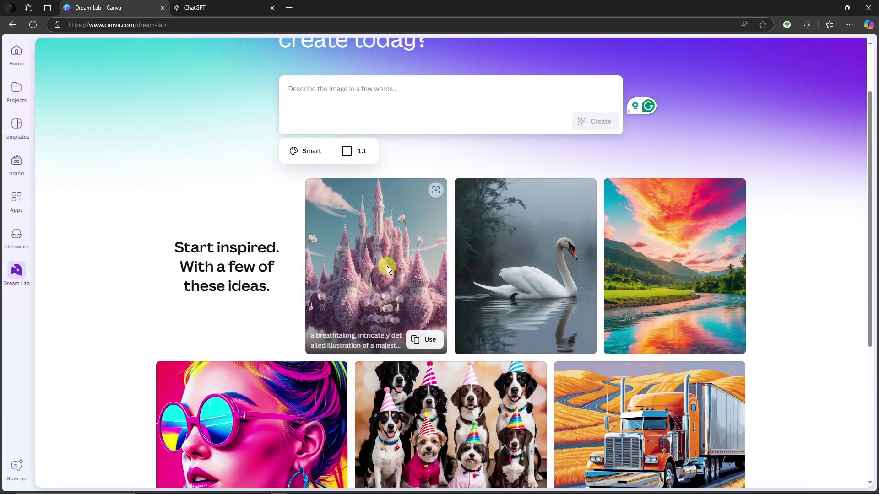
pyautogui.click(426, 339)
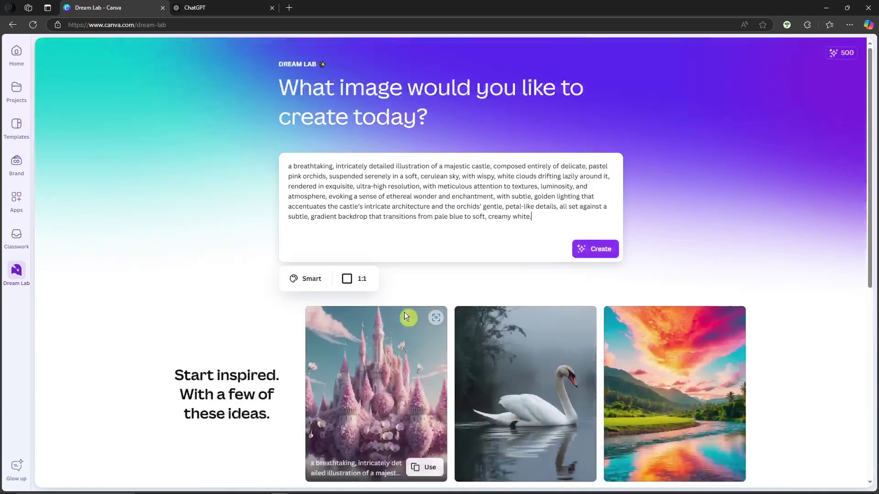
# Select the entire castle prompt text and delete it.
pyautogui.moveTo(289, 166); pyautogui.dragTo(545, 218)
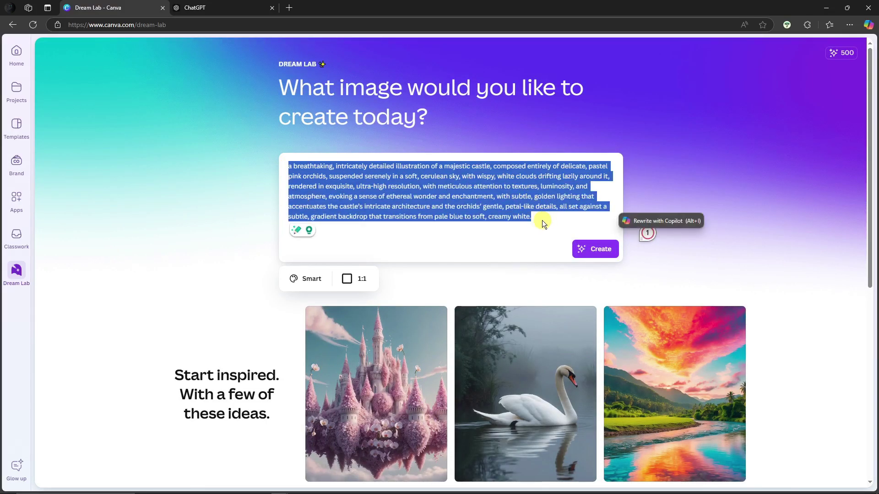
pyautogui.moveTo(545, 220); pyautogui.dragTo(287, 166)
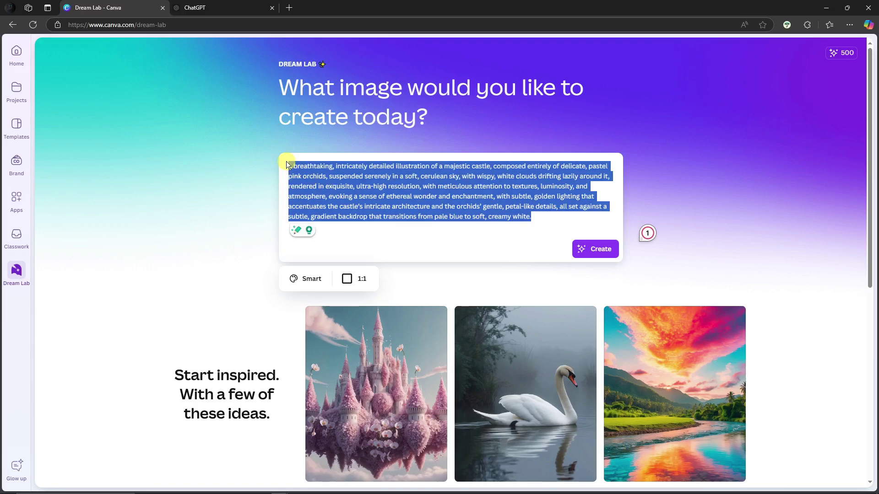
pyautogui.click(339, 178)
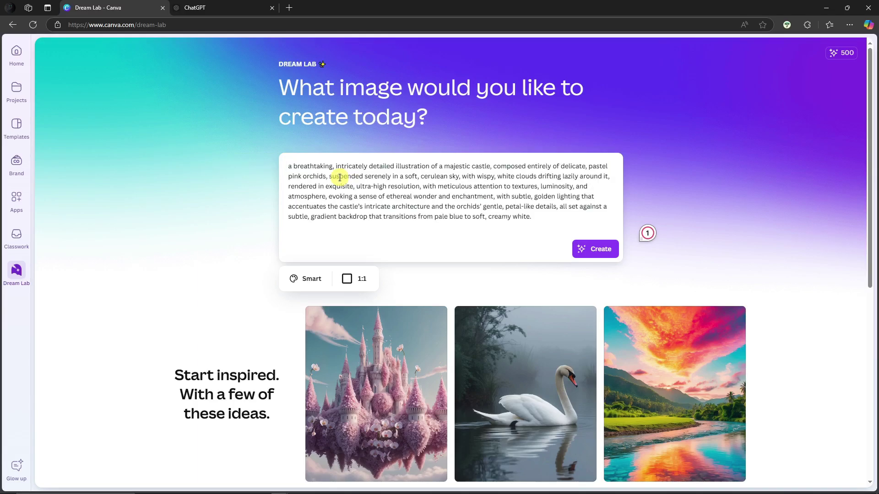
pyautogui.moveTo(288, 167); pyautogui.dragTo(540, 213)
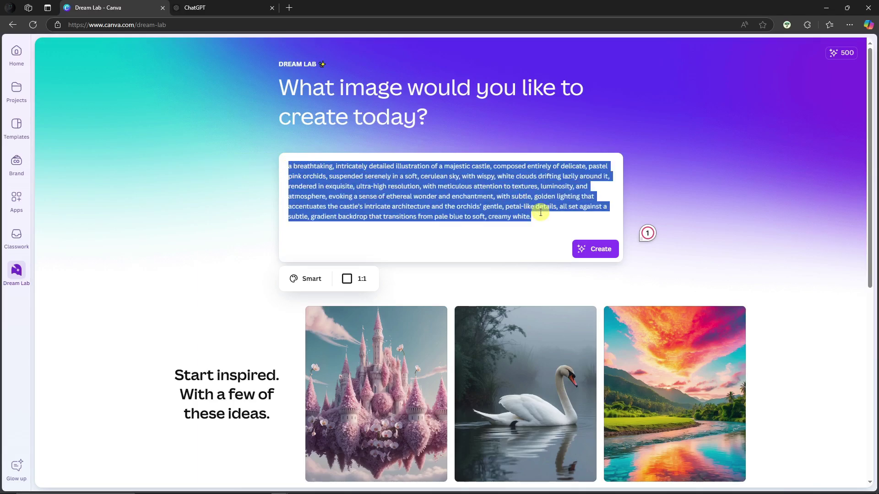
pyautogui.click(420, 199)
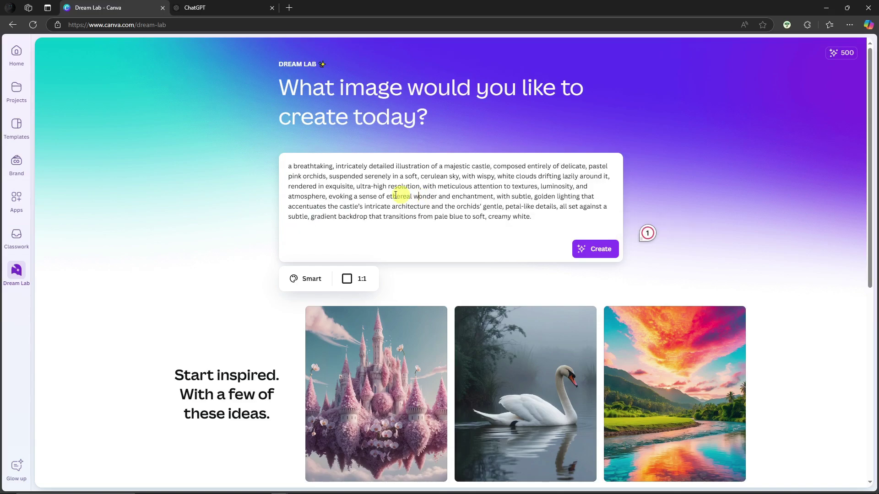
pyautogui.moveTo(289, 166)
pyautogui.mouseDown()
pyautogui.moveTo(538, 220)
pyautogui.moveTo(289, 162)
pyautogui.mouseUp()
pyautogui.click(540, 216)
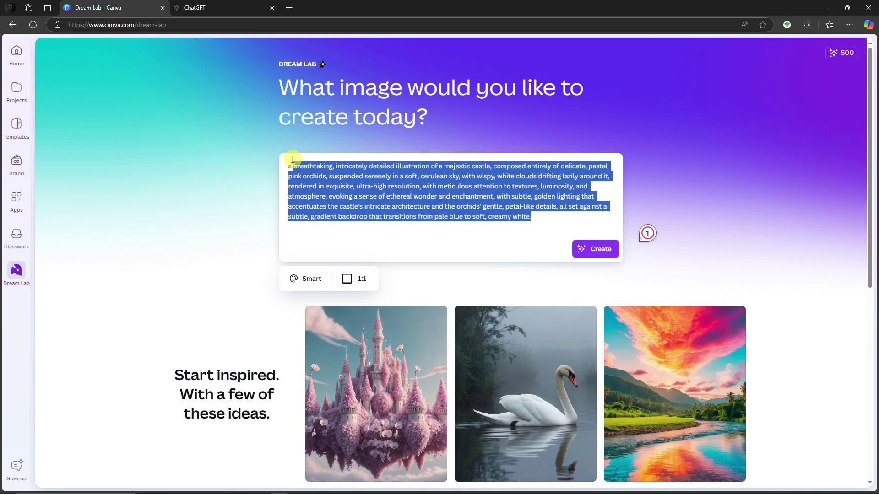
pyautogui.press('BackSpace')
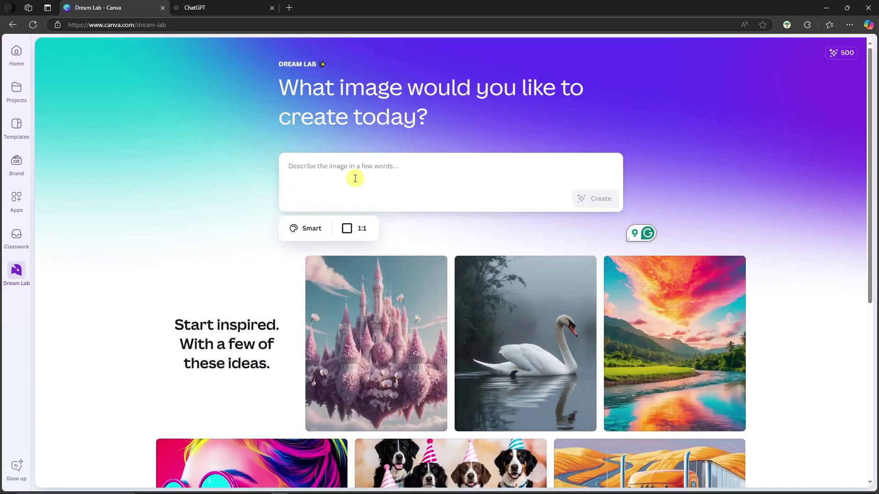
# Try the astronaut, swan, sunset cityscape and neon woman sample prompts, then delete the woman prompt.
pyautogui.scroll(-6, 370, 191)
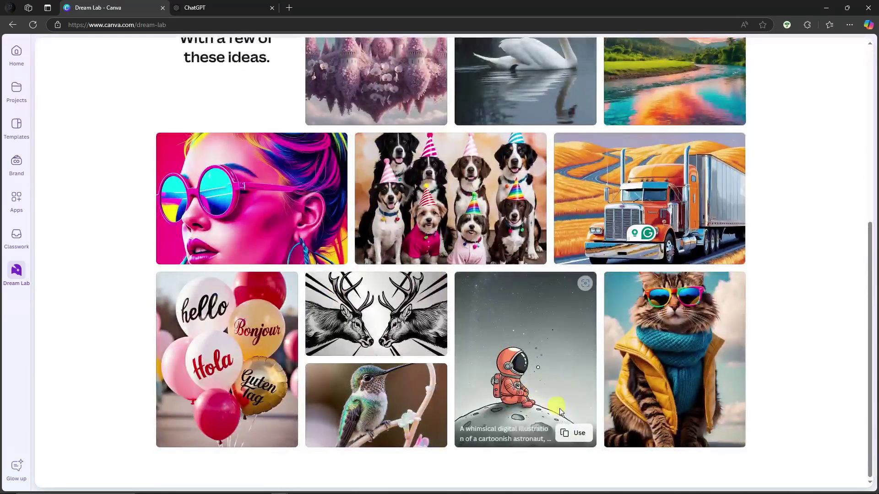
pyautogui.click(572, 432)
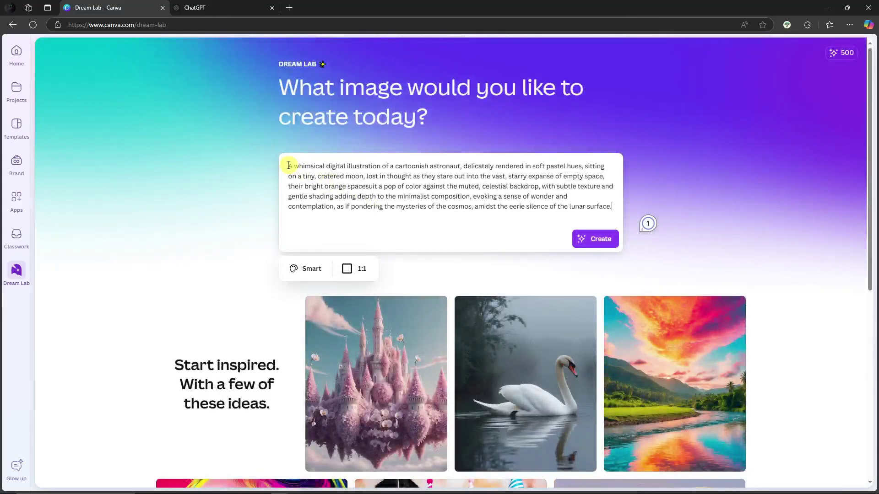
pyautogui.click(576, 456)
pyautogui.scroll(-1, 704, 397)
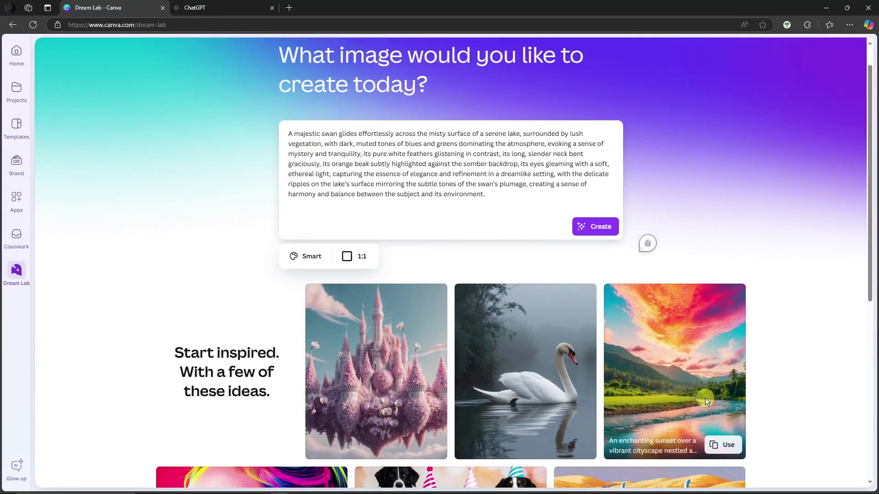
pyautogui.click(718, 430)
pyautogui.scroll(-3, 243, 290)
pyautogui.scroll(-5, 243, 290)
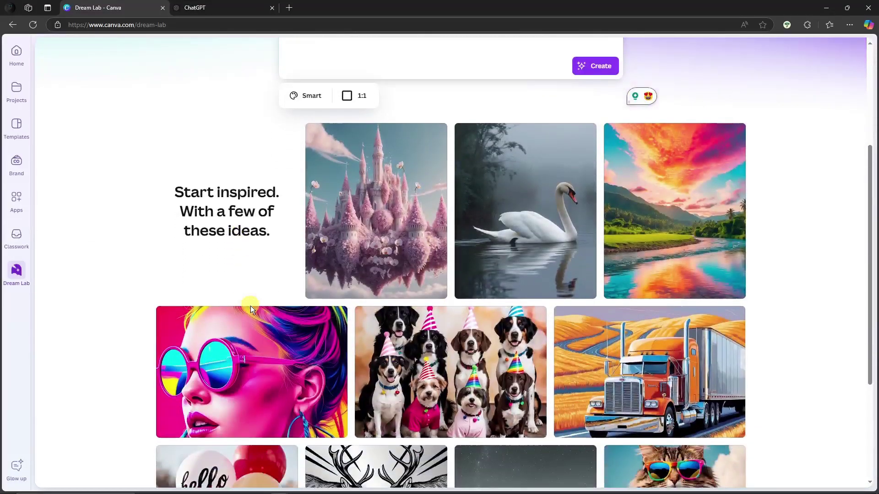
pyautogui.click(323, 334)
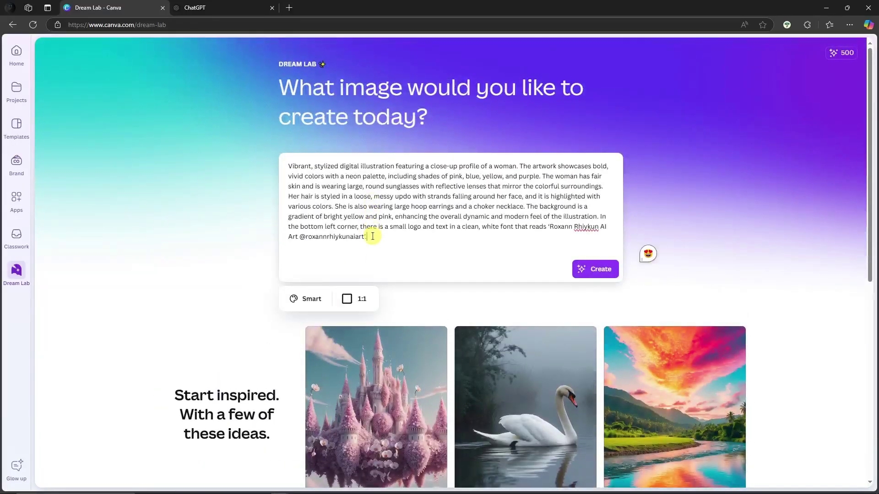
pyautogui.moveTo(368, 237); pyautogui.dragTo(279, 169)
pyautogui.press('BackSpace')
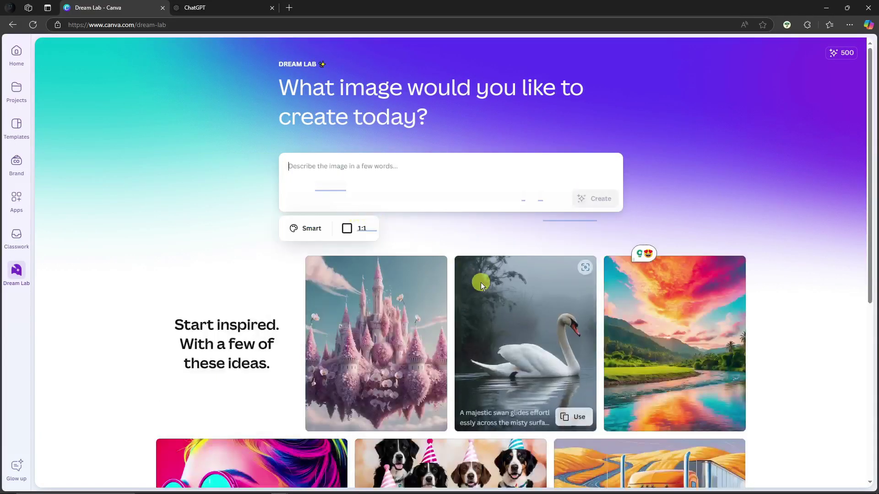
# Load the pink orchid castle sample prompt and copy its full text.
pyautogui.click(423, 417)
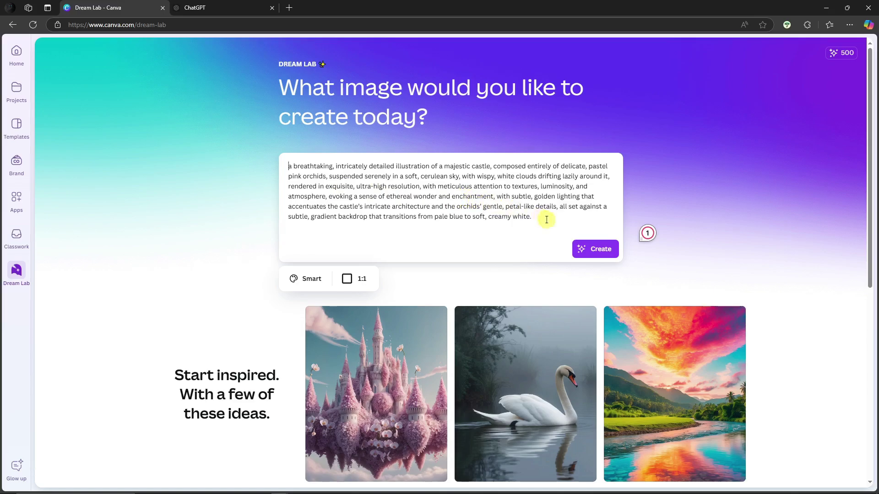
pyautogui.moveTo(534, 220); pyautogui.dragTo(284, 171)
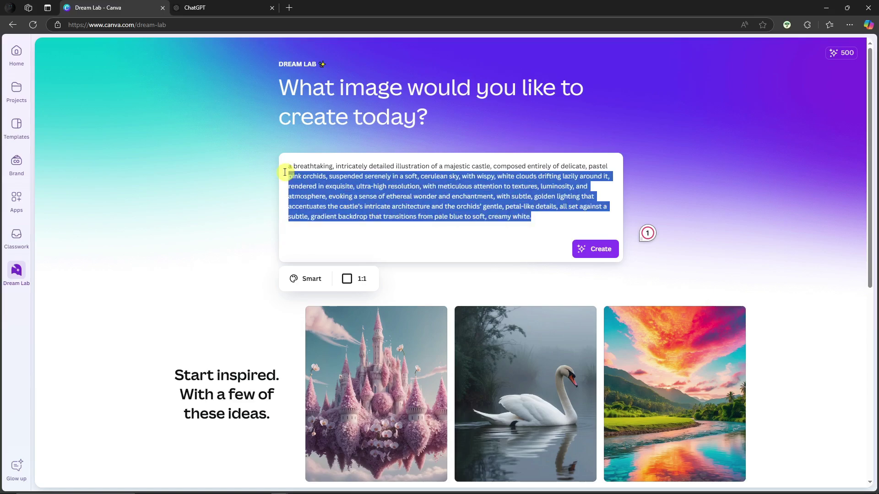
pyautogui.rightClick(328, 180)
pyautogui.click(357, 220)
pyautogui.click(449, 196)
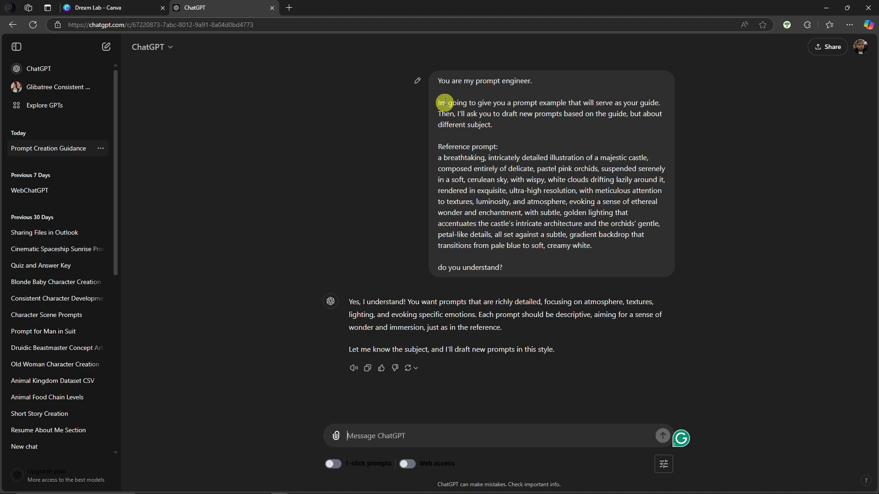
# Highlight the first ChatGPT message's opening line and check the model list.
pyautogui.moveTo(438, 81); pyautogui.dragTo(533, 84)
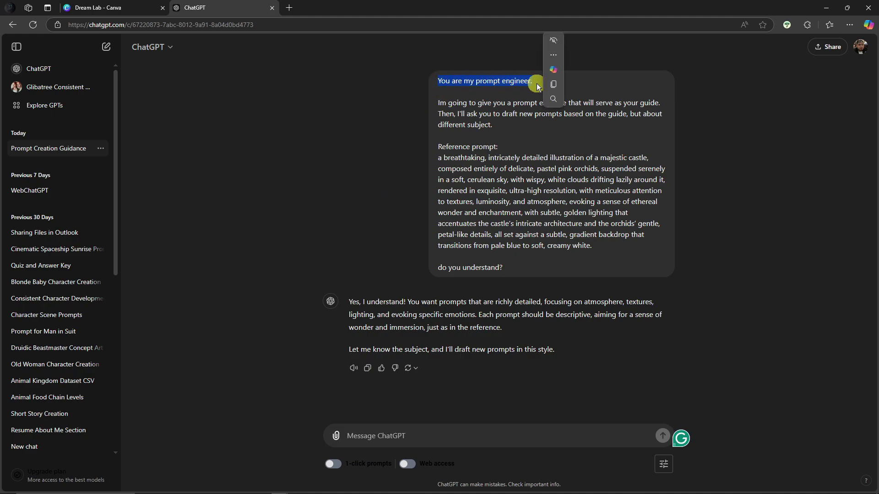
pyautogui.click(484, 96)
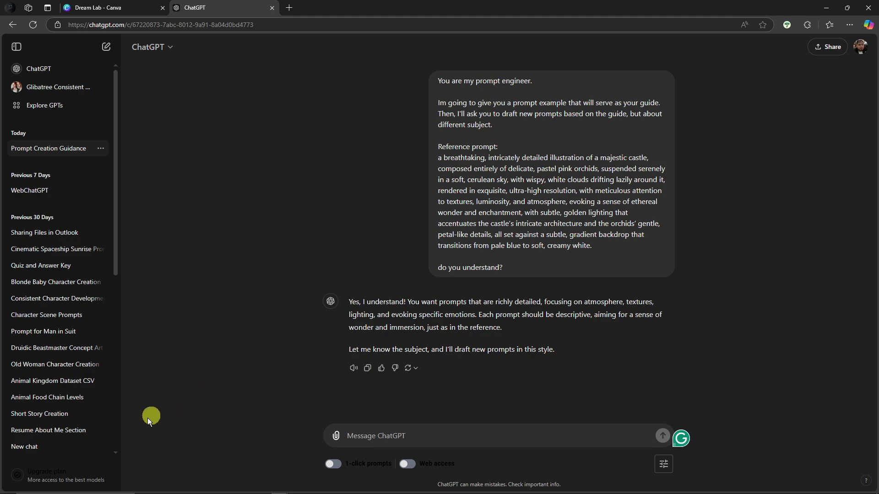
pyautogui.click(170, 49)
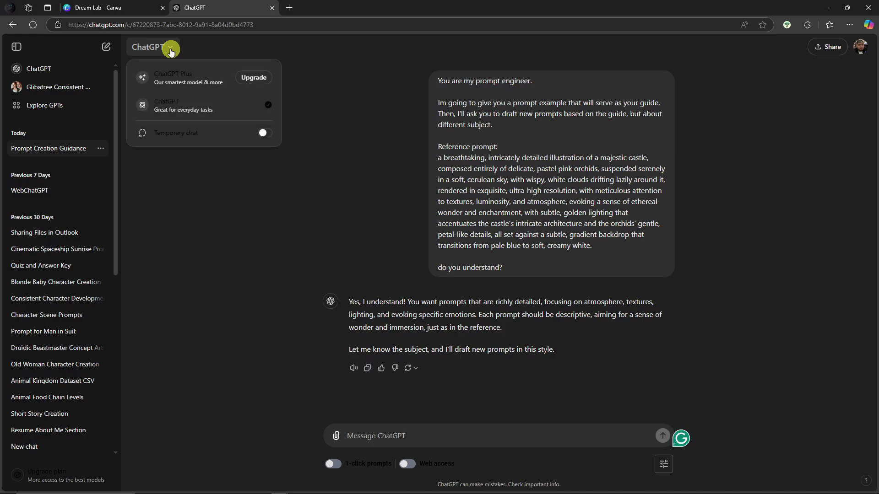
pyautogui.click(171, 51)
pyautogui.click(171, 50)
pyautogui.click(171, 50)
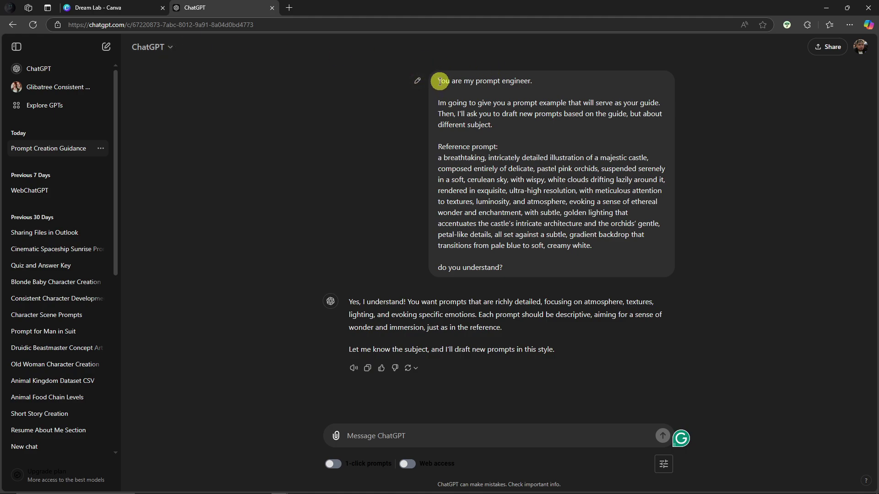
# Review the prompt-engineer instructions and reference prompt, then select the burger seller line in Notepad.
pyautogui.moveTo(438, 82); pyautogui.dragTo(534, 81)
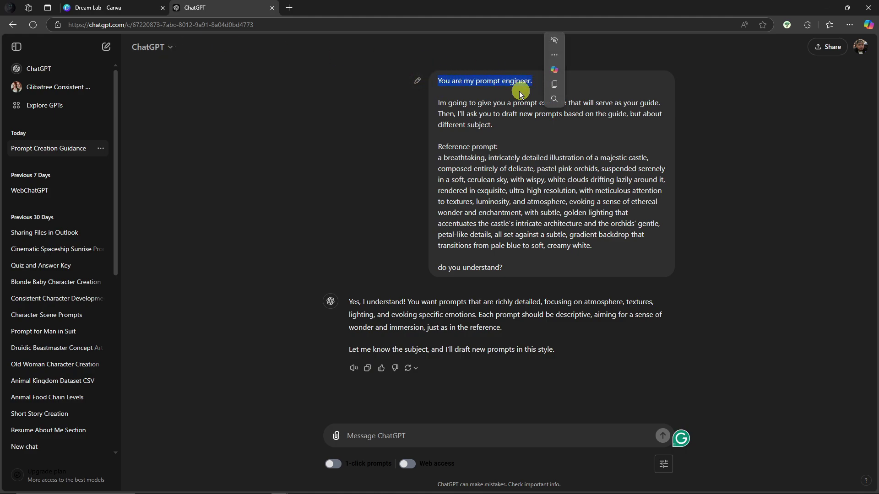
pyautogui.click(455, 103)
pyautogui.moveTo(440, 103); pyautogui.dragTo(583, 102)
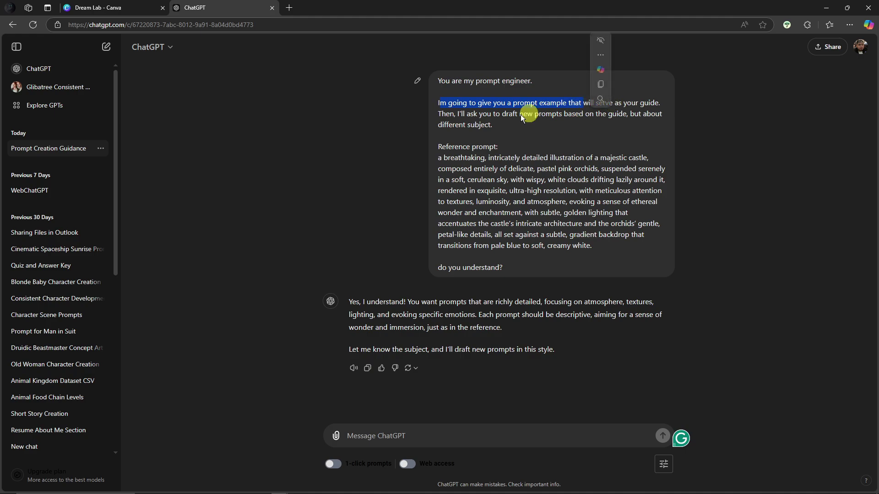
pyautogui.click(462, 119)
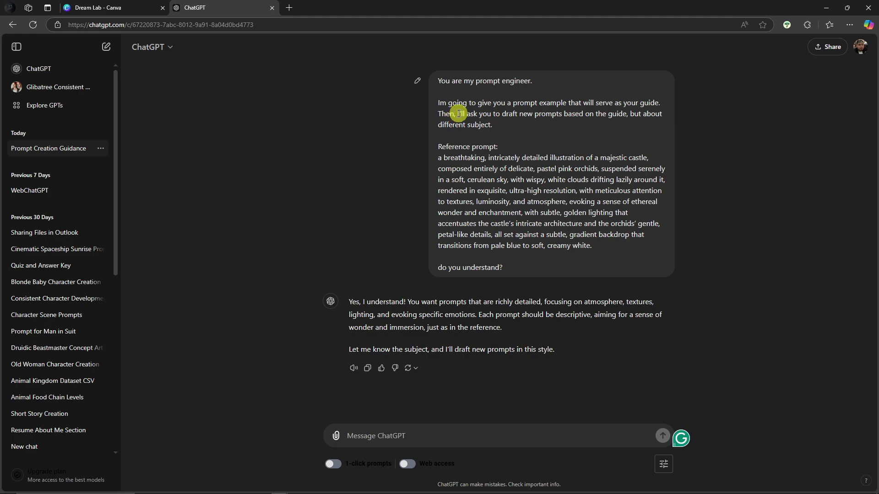
pyautogui.moveTo(436, 124); pyautogui.dragTo(438, 81)
pyautogui.click(495, 129)
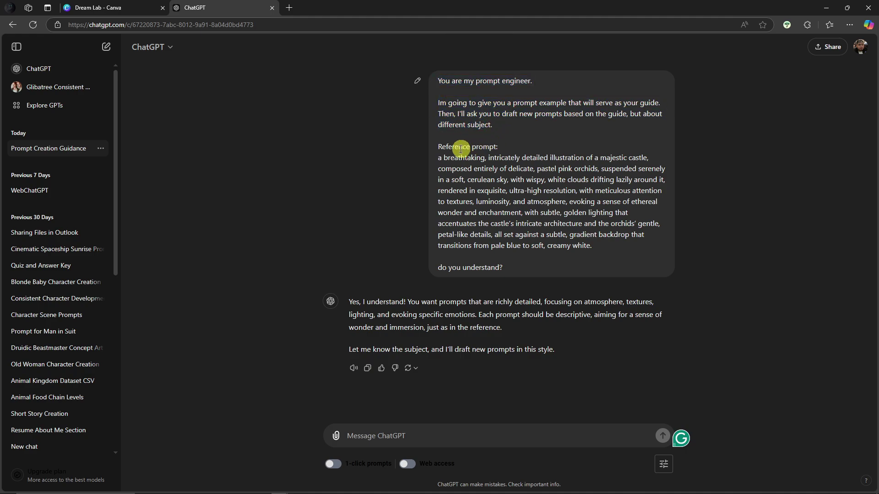
pyautogui.moveTo(442, 159); pyautogui.dragTo(595, 242)
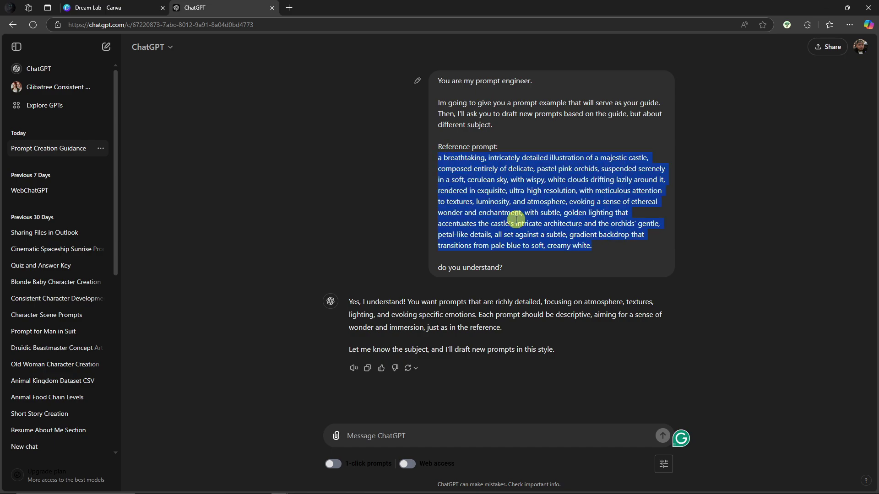
pyautogui.click(493, 196)
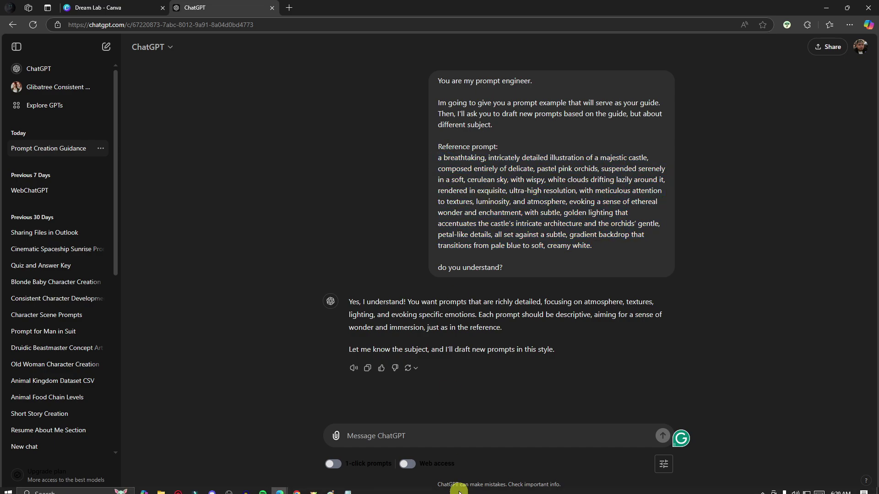
pyautogui.click(349, 488)
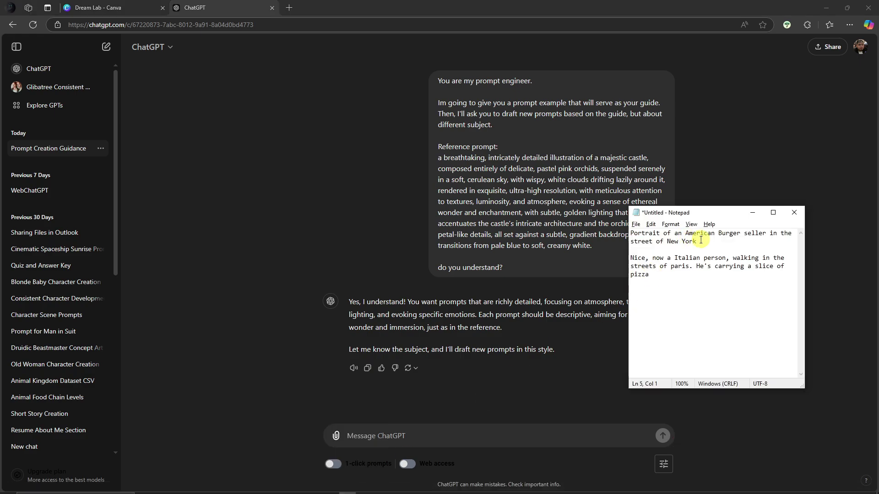
pyautogui.moveTo(697, 242); pyautogui.dragTo(630, 234)
pyautogui.hotkey('ctrl', 'c')
# Paste the American Burger seller subject into ChatGPT and send it.
pyautogui.click(752, 212)
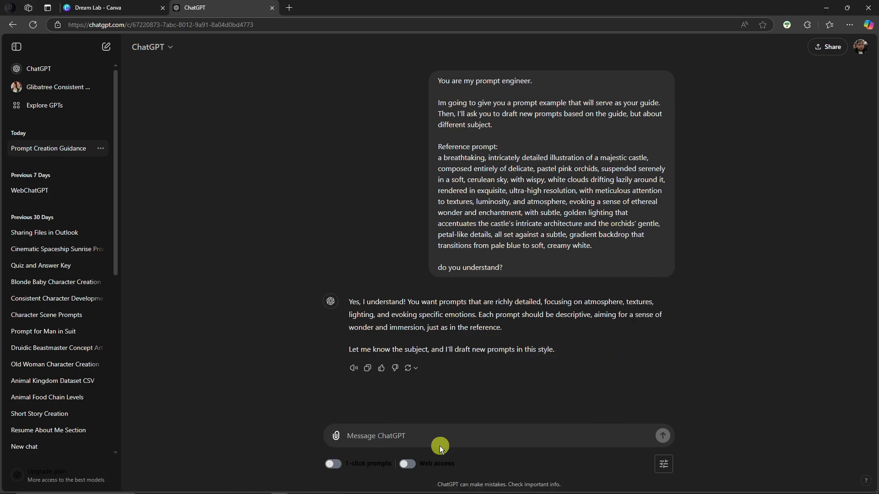
pyautogui.hotkey('ctrl', 'v')
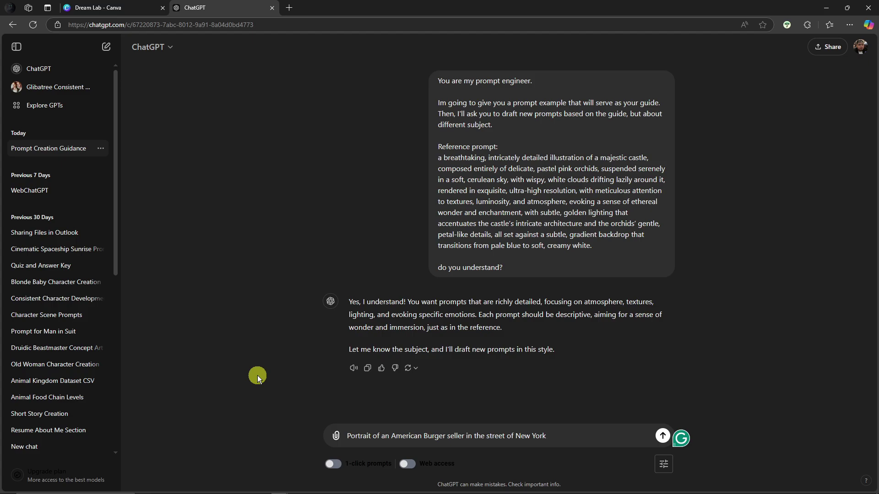
pyautogui.press('Return')
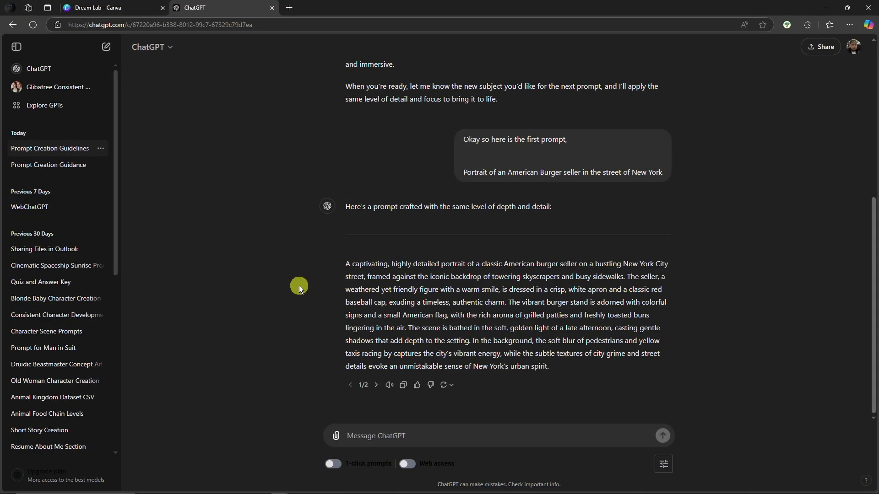
# Compare reply versions 1/2 and 2/2, then copy the first version's burger seller prompt.
pyautogui.click(373, 386)
pyautogui.click(351, 385)
pyautogui.click(375, 385)
pyautogui.click(351, 386)
pyautogui.moveTo(344, 263); pyautogui.dragTo(551, 366)
pyautogui.rightClick(443, 313)
pyautogui.click(457, 316)
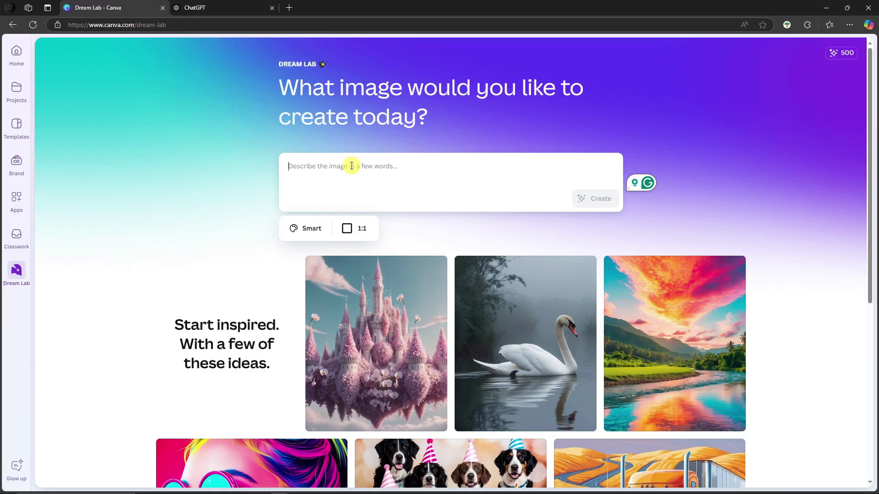
# Paste the New York burger seller prompt, choose 16:9 with style None, and create four images.
pyautogui.hotkey('ctrl', 'v')
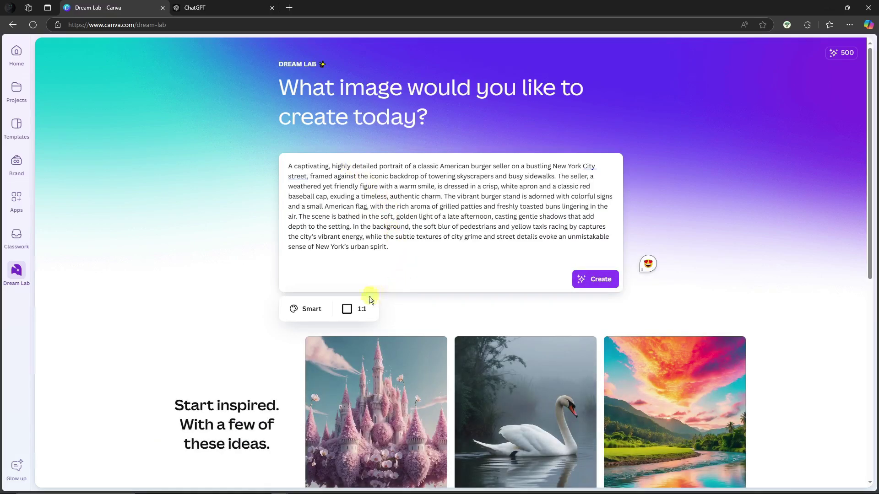
pyautogui.click(360, 308)
pyautogui.click(409, 344)
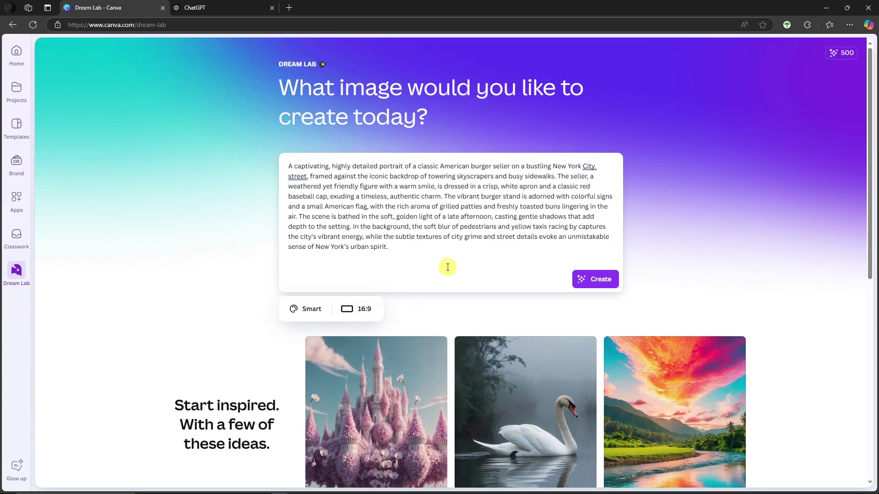
pyautogui.click(306, 309)
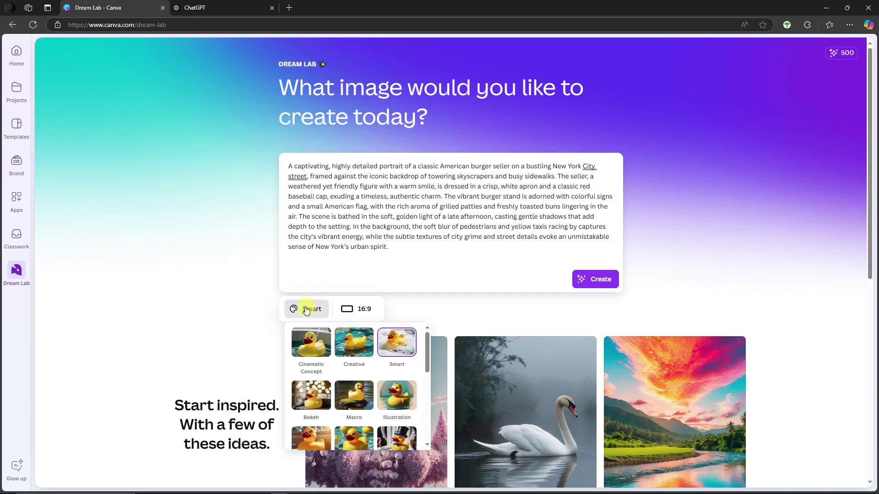
pyautogui.scroll(-3, 360, 386)
pyautogui.scroll(-3, 360, 386)
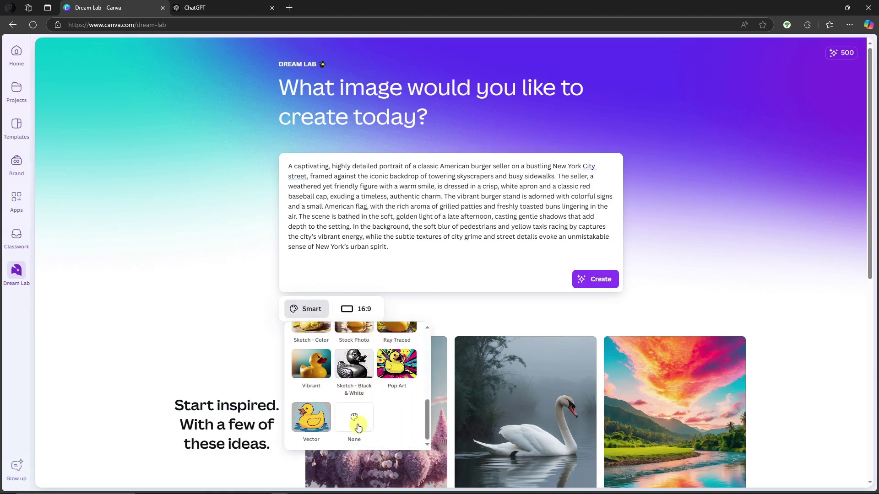
pyautogui.click(358, 424)
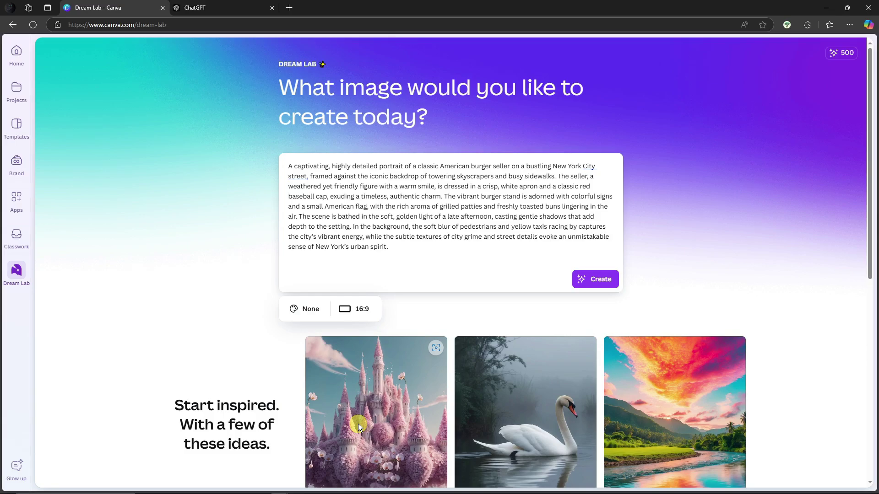
pyautogui.click(312, 305)
pyautogui.click(314, 308)
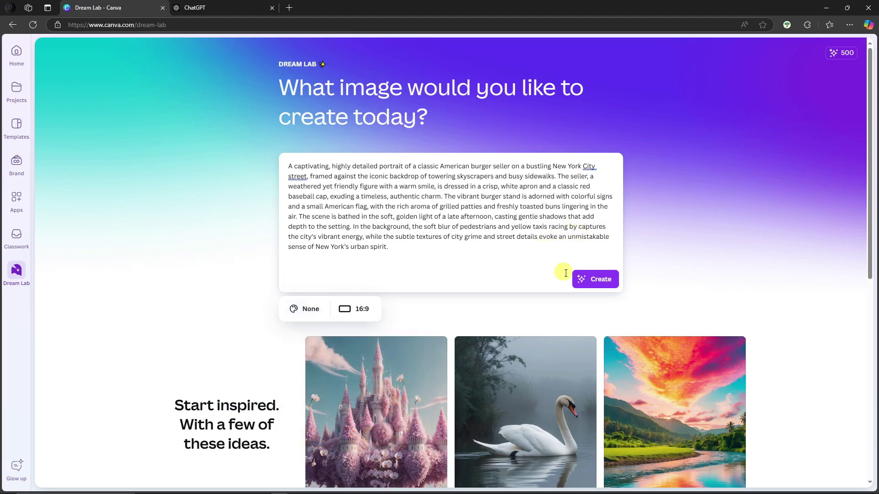
pyautogui.click(601, 283)
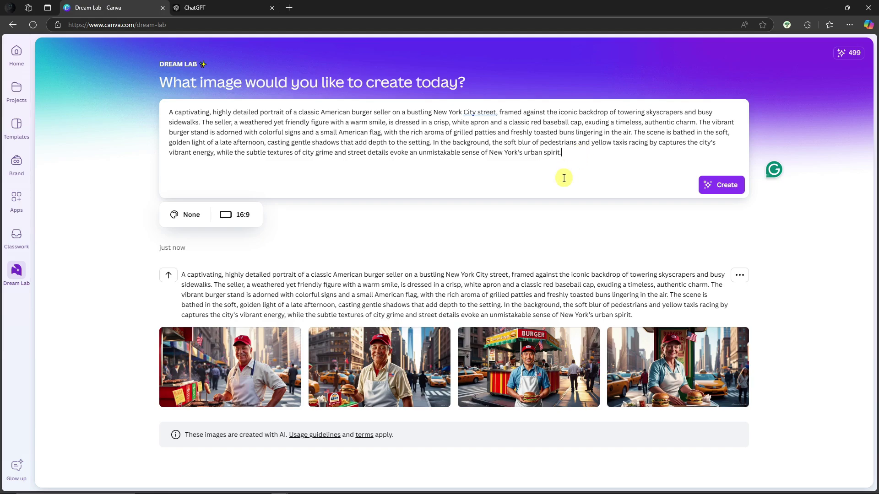
# Download the first burger-seller image and save it to the computer.
pyautogui.click(209, 361)
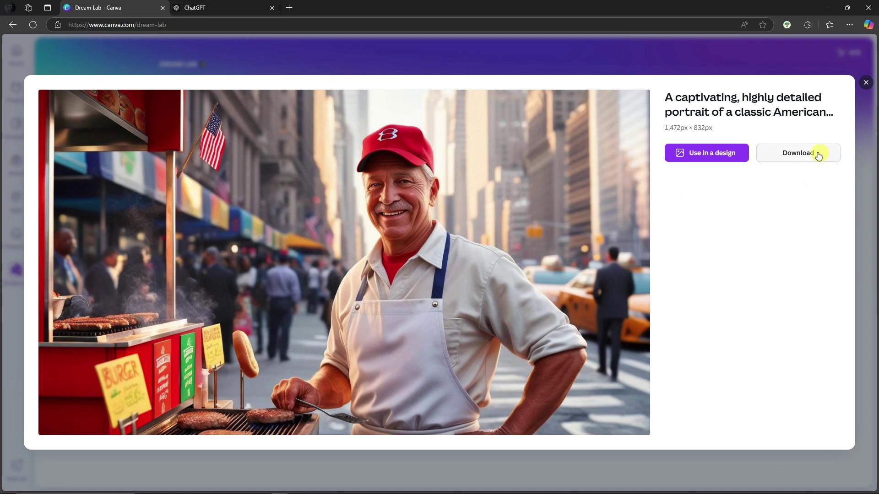
pyautogui.click(802, 155)
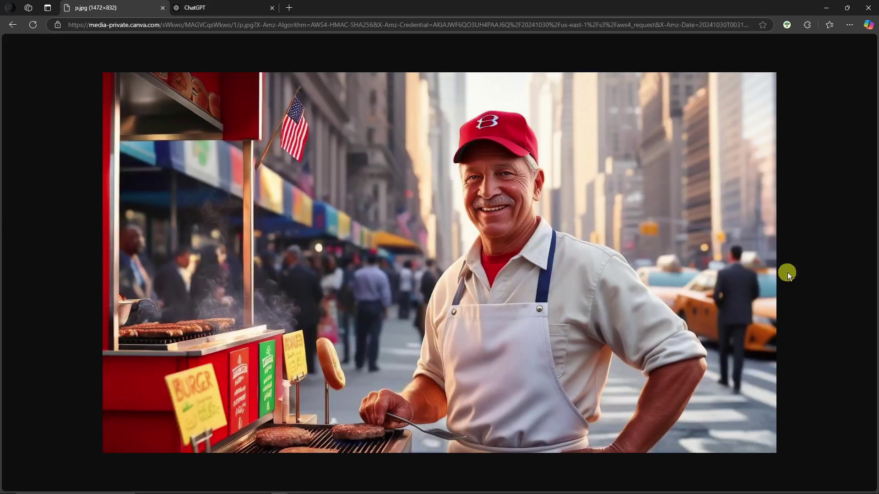
pyautogui.rightClick(425, 179)
pyautogui.click(455, 204)
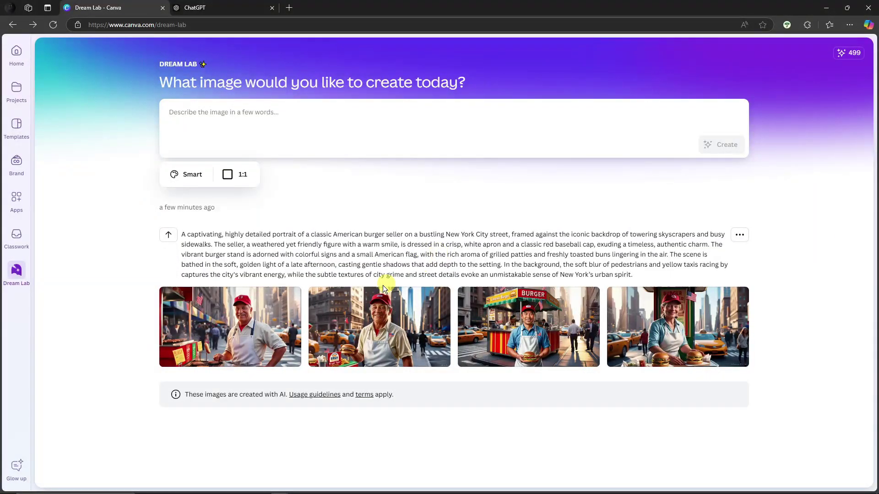
# Preview the second, third and fourth burger-seller images and check the second image's options.
pyautogui.moveTo(349, 312)
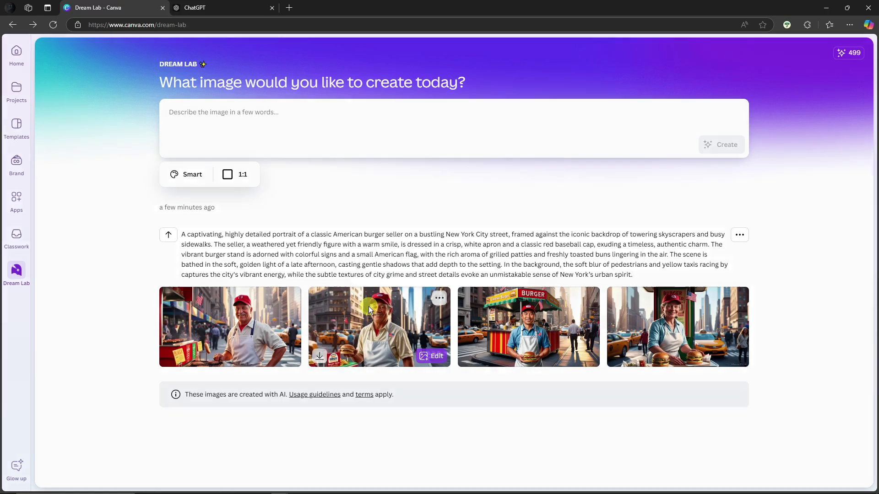
pyautogui.click(369, 306)
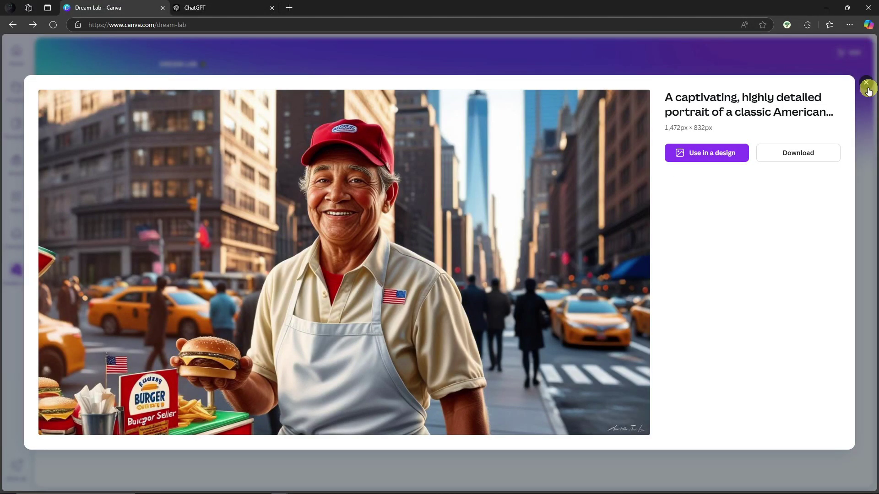
pyautogui.click(867, 87)
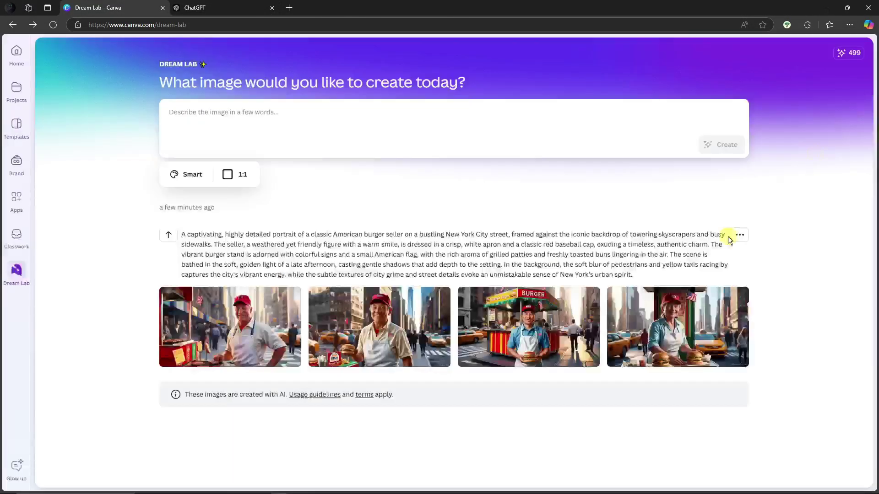
pyautogui.click(518, 303)
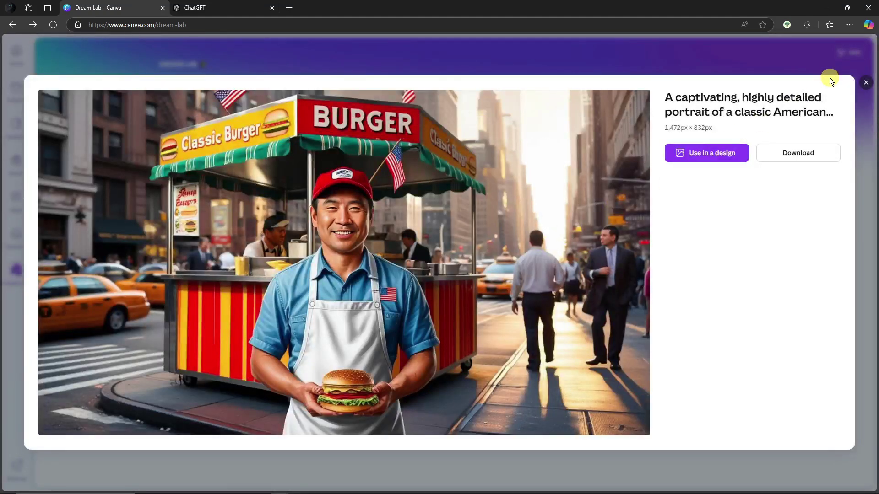
pyautogui.click(866, 82)
pyautogui.click(722, 300)
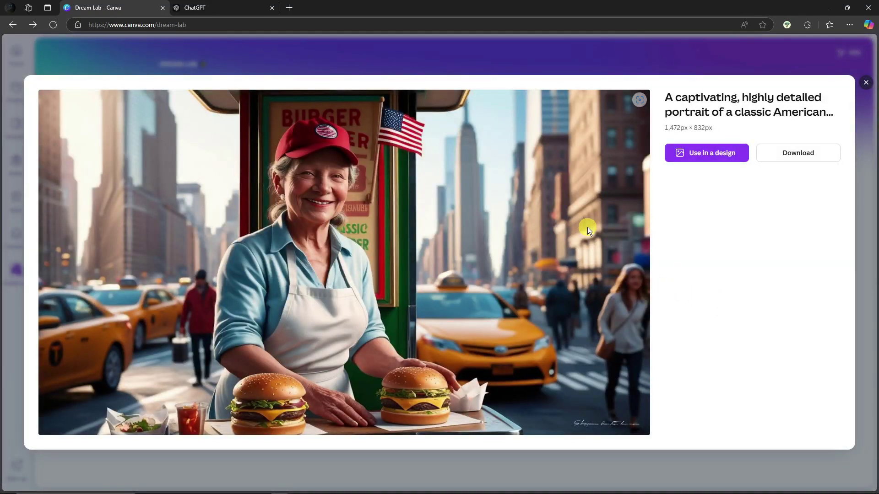
pyautogui.click(865, 82)
pyautogui.click(514, 309)
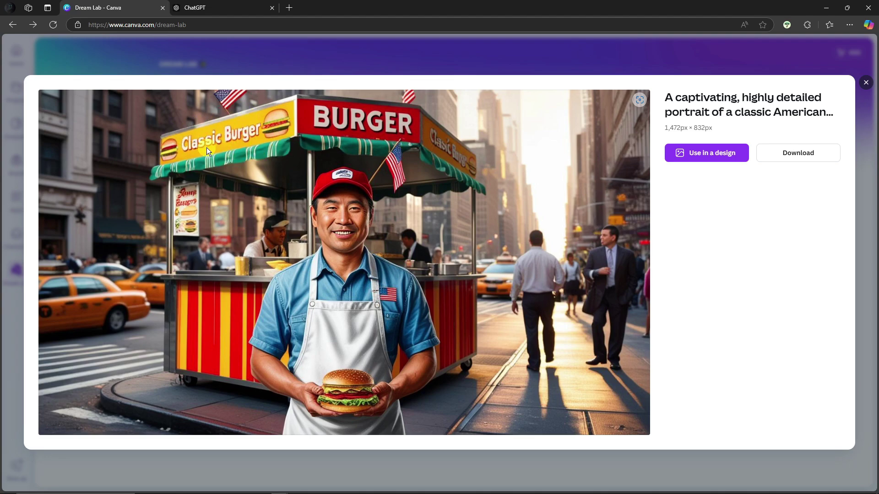
pyautogui.click(865, 82)
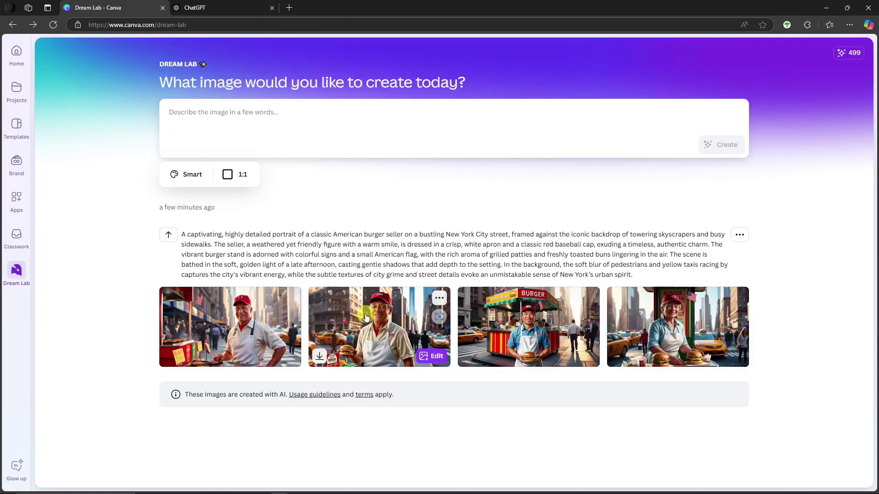
pyautogui.click(440, 298)
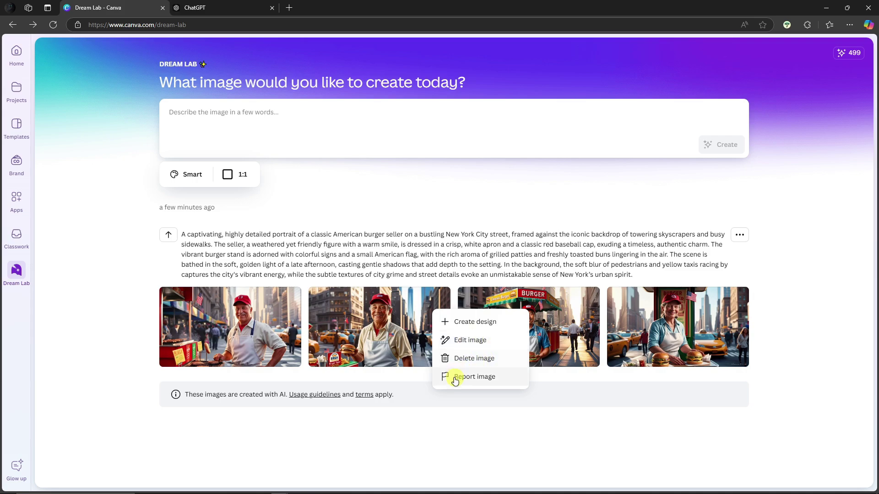
pyautogui.click(418, 398)
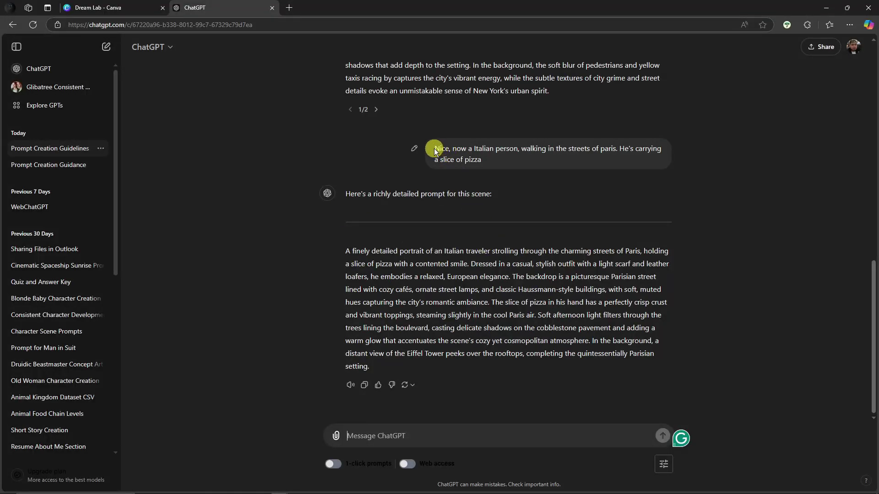
# Copy ChatGPT's Italian traveller with pizza in Paris prompt paragraph.
pyautogui.moveTo(452, 151); pyautogui.dragTo(535, 151)
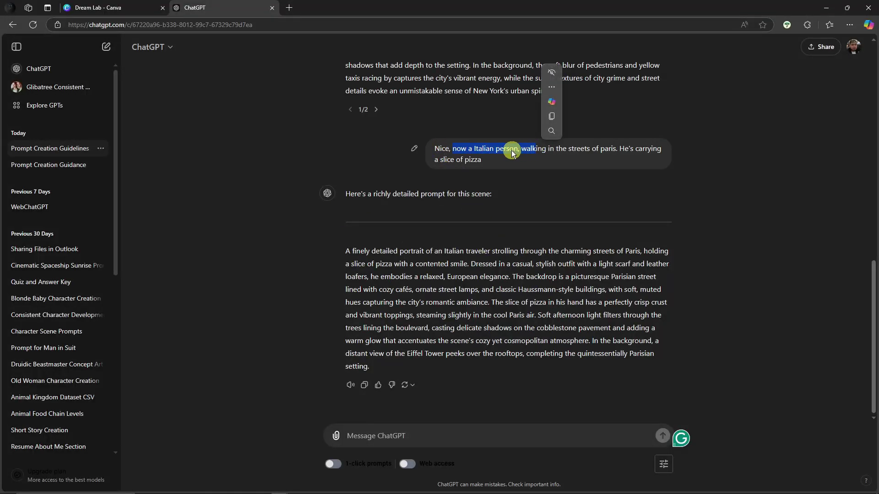
pyautogui.click(488, 149)
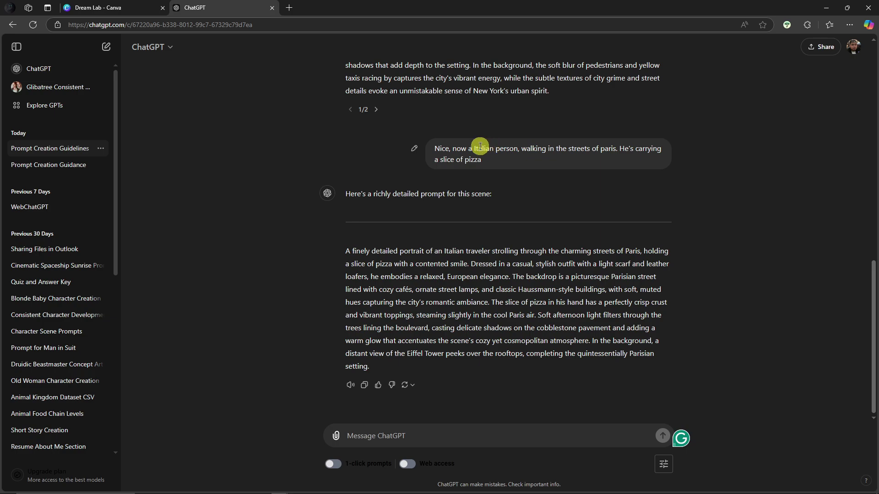
pyautogui.moveTo(474, 148); pyautogui.dragTo(627, 150)
pyautogui.click(525, 160)
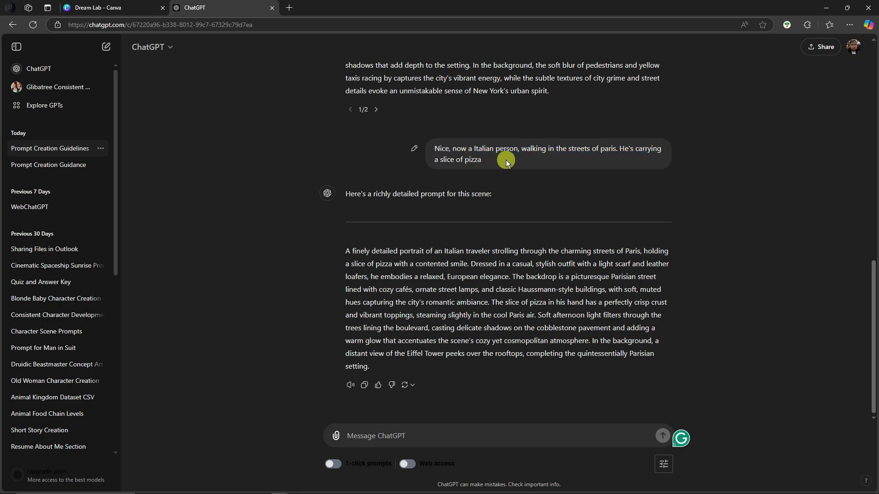
pyautogui.moveTo(345, 250); pyautogui.dragTo(369, 365)
pyautogui.hotkey('ctrl', 'c')
pyautogui.rightClick(354, 363)
pyautogui.click(380, 339)
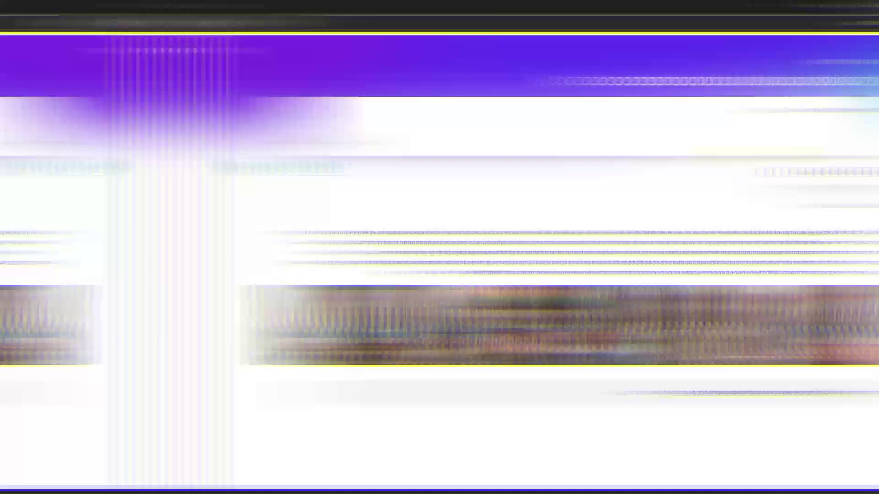
# Paste the Paris pizza prompt, set style None and 16:9, and create four images.
pyautogui.hotkey('ctrl', 'v')
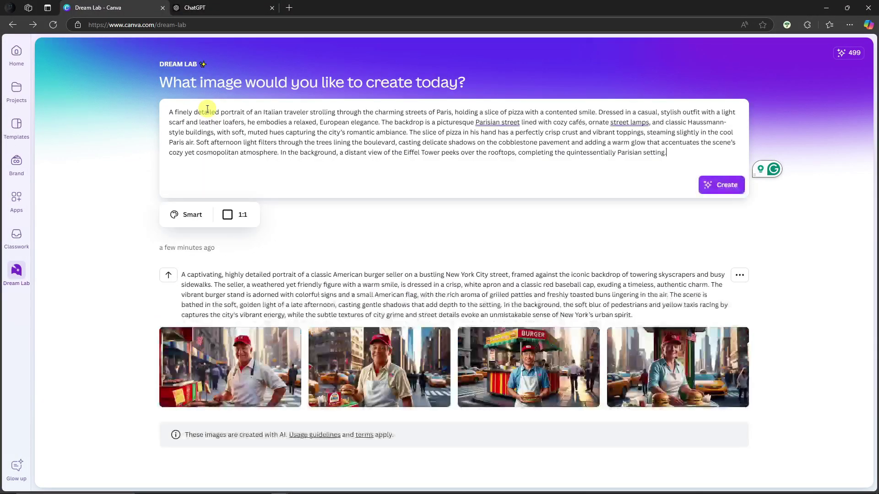
pyautogui.click(189, 214)
pyautogui.scroll(-5, 237, 289)
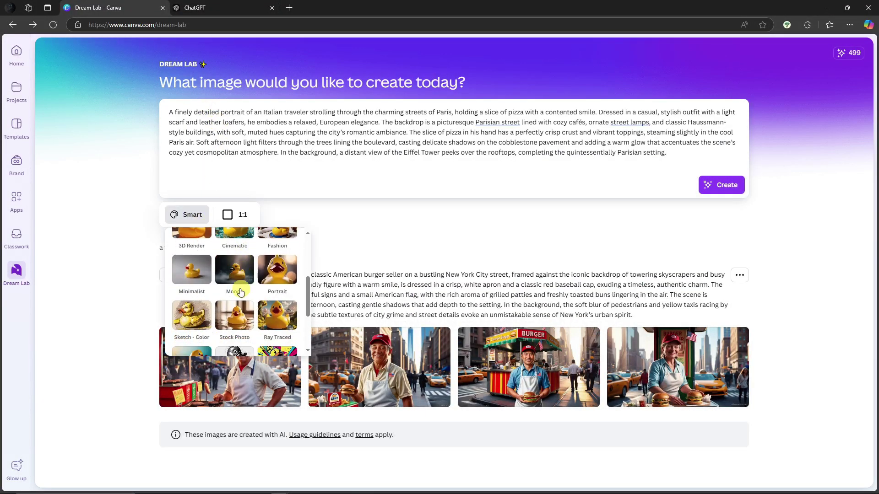
pyautogui.click(242, 324)
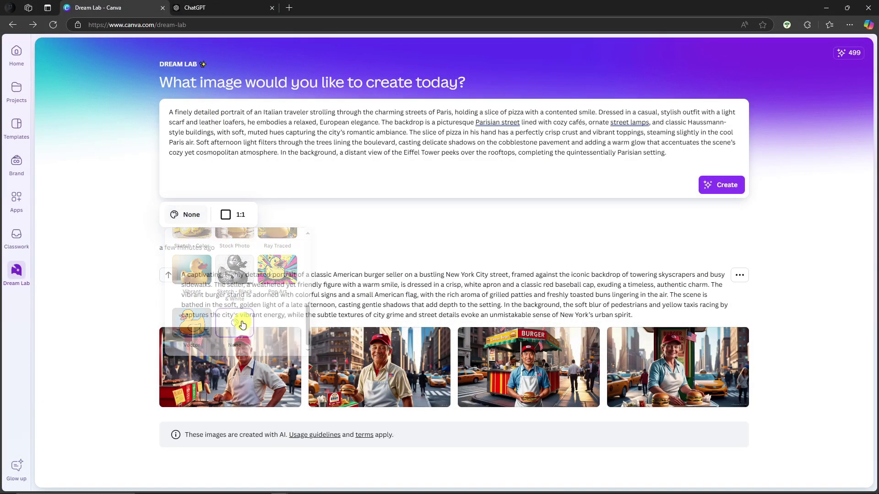
pyautogui.click(236, 216)
pyautogui.click(301, 251)
pyautogui.click(720, 185)
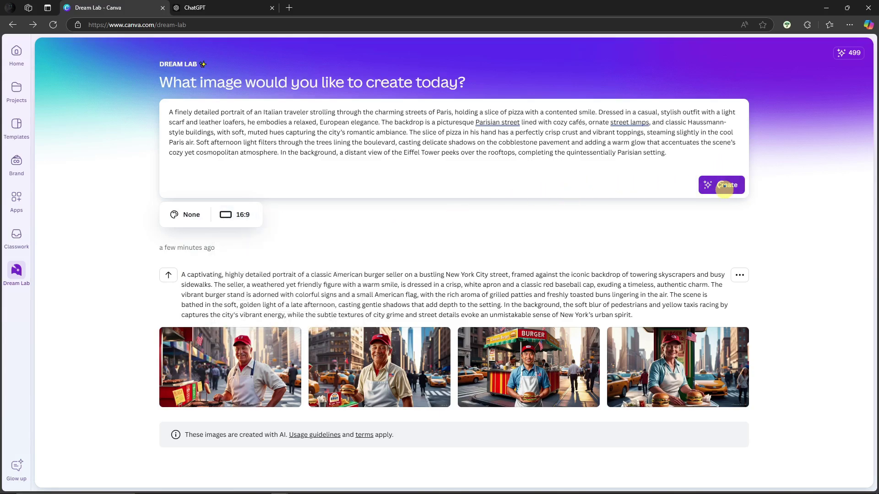
# Reload the earlier burger-seller prompt into the description box.
pyautogui.scroll(-3, 419, 253)
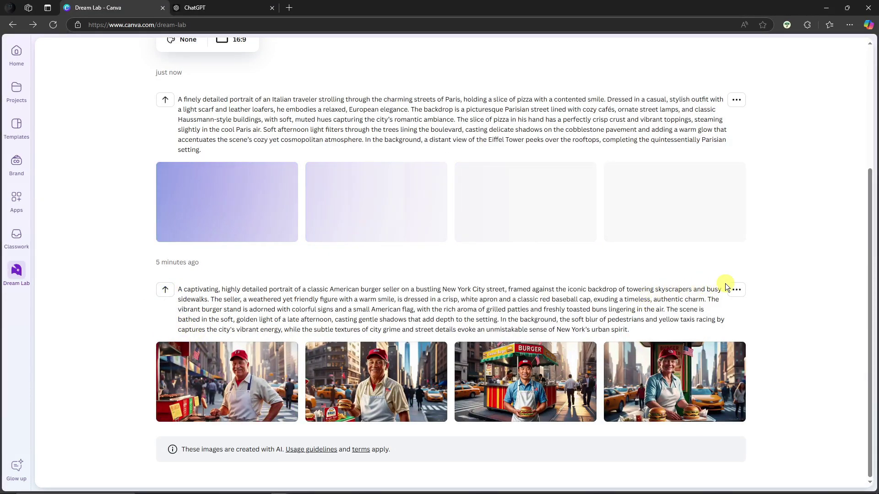
pyautogui.click(737, 290)
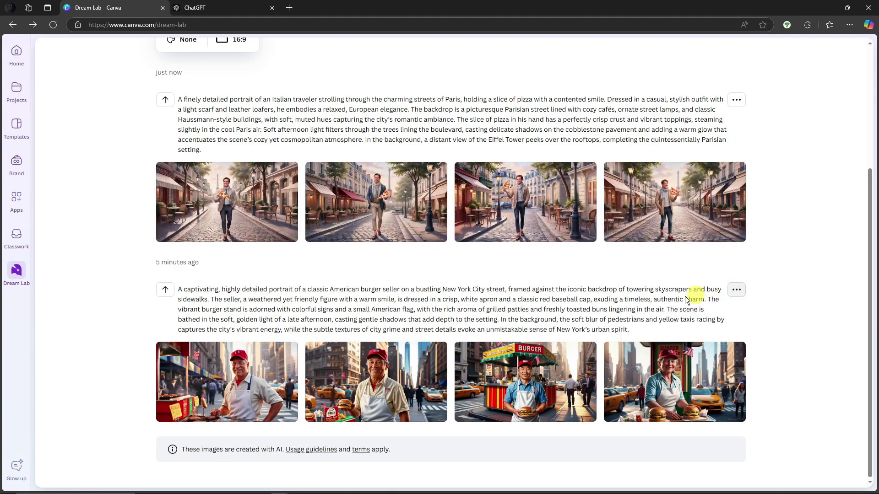
pyautogui.click(166, 290)
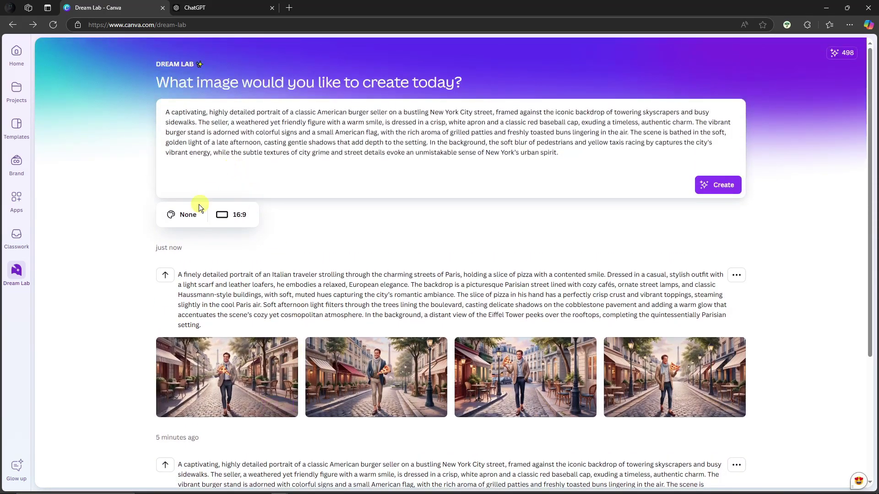
# Generate the burger seller images in the Cinematic Concept style.
pyautogui.click(185, 215)
pyautogui.scroll(-5, 243, 289)
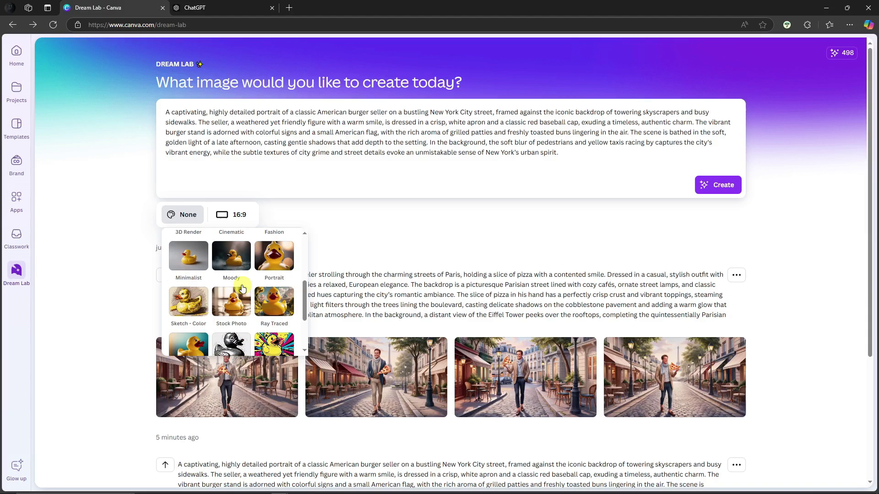
pyautogui.scroll(-1, 235, 341)
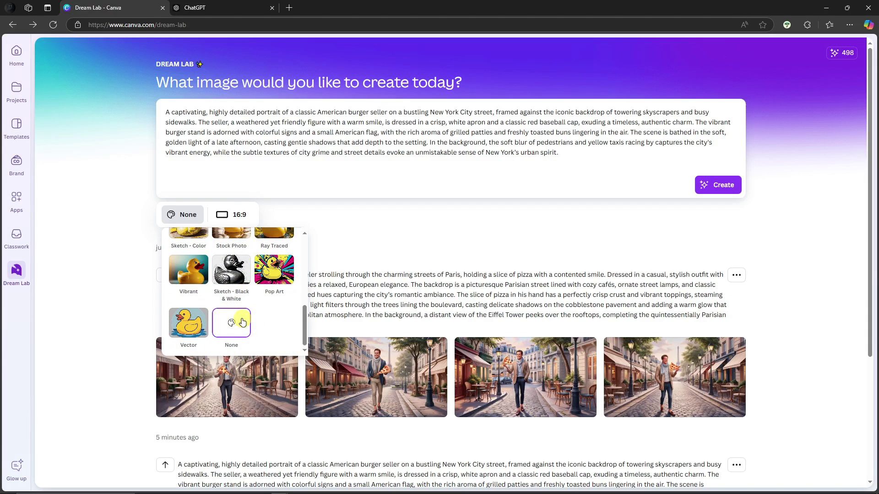
pyautogui.scroll(6, 243, 323)
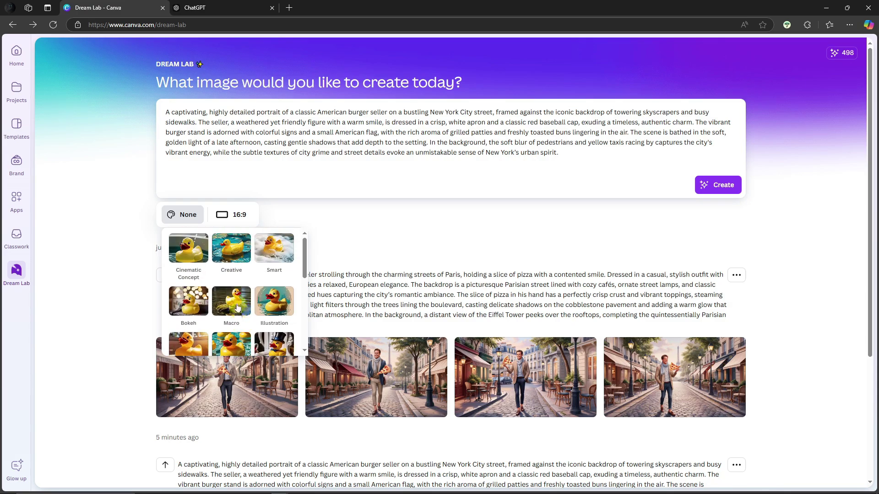
pyautogui.click(188, 258)
pyautogui.click(723, 184)
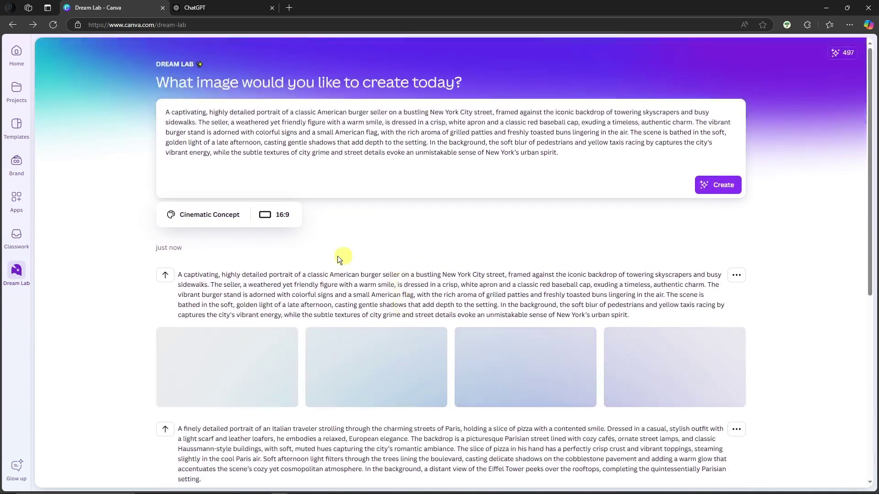
# Generate another burger seller set in the Smart style.
pyautogui.click(209, 215)
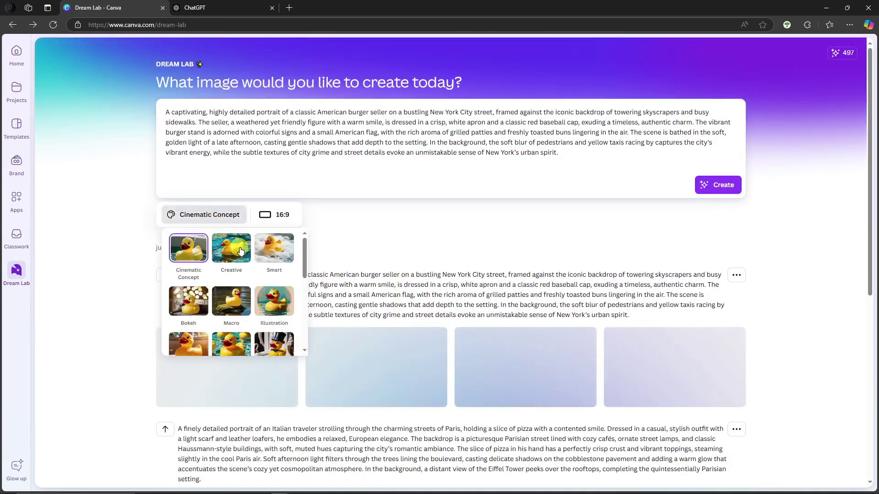
pyautogui.click(281, 252)
pyautogui.click(718, 184)
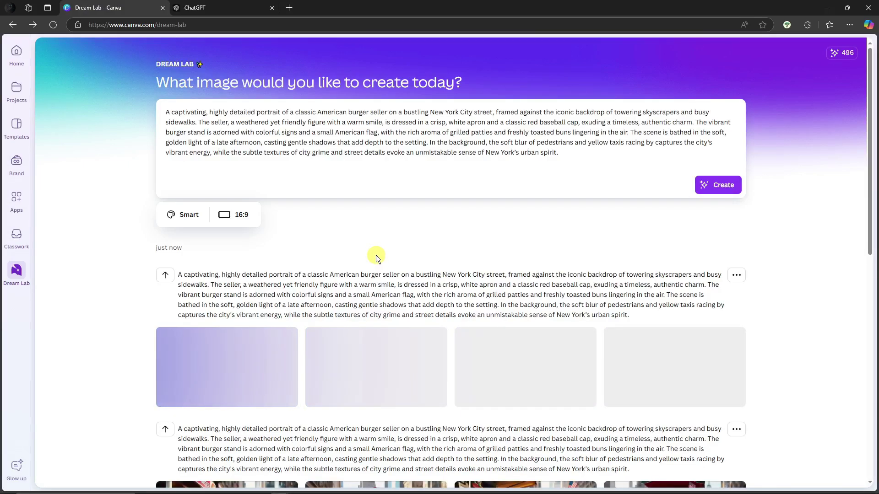
# Enlarge the first Italian traveler image from the Paris set.
pyautogui.scroll(-1, 375, 258)
pyautogui.scroll(-8, 375, 255)
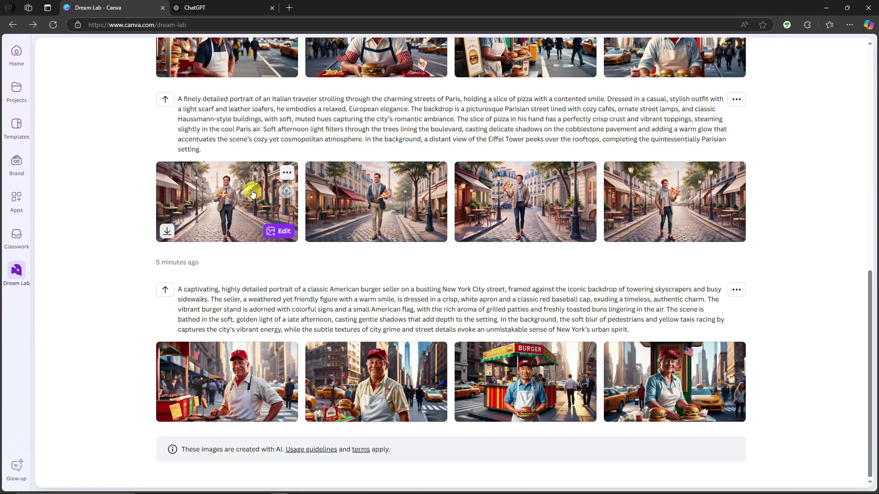
pyautogui.click(252, 192)
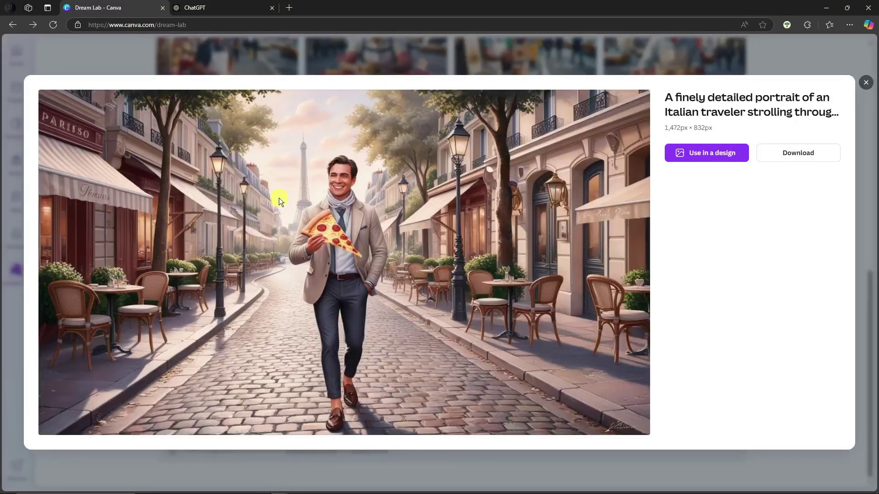
# Preview the second, third and fourth Paris traveler images, then the first again, and close.
pyautogui.click(866, 82)
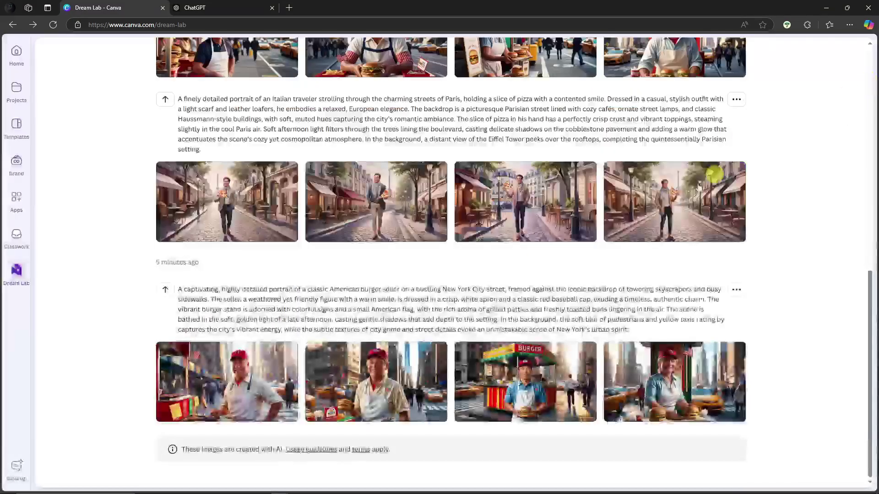
pyautogui.click(401, 200)
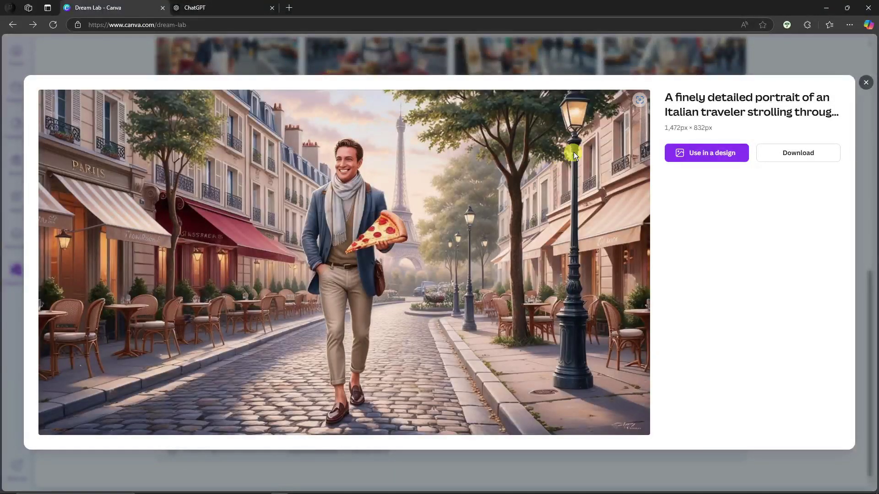
pyautogui.click(866, 83)
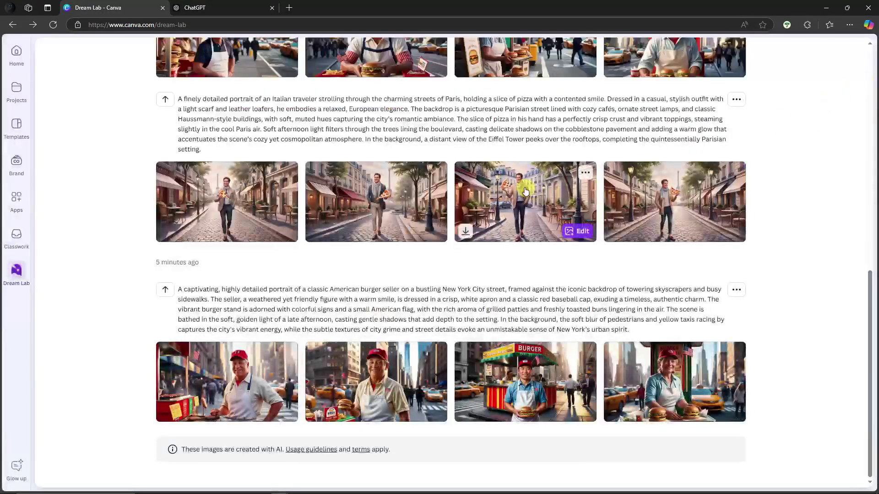
pyautogui.click(525, 181)
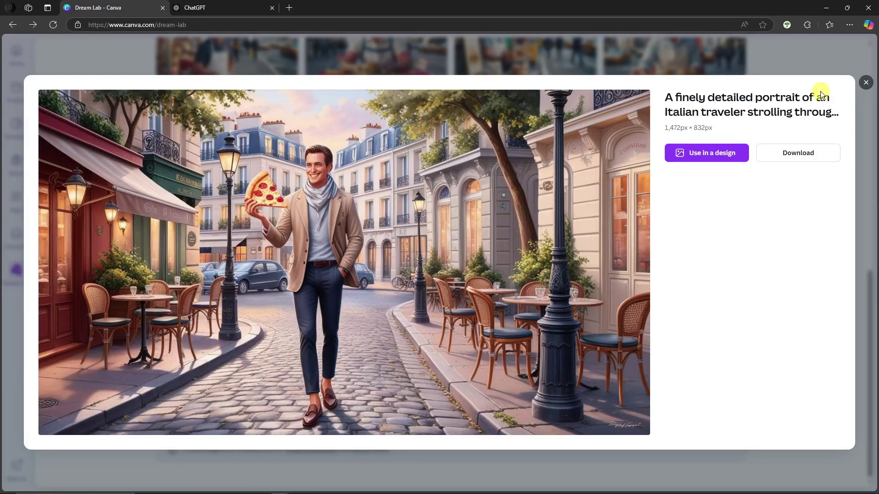
pyautogui.click(866, 83)
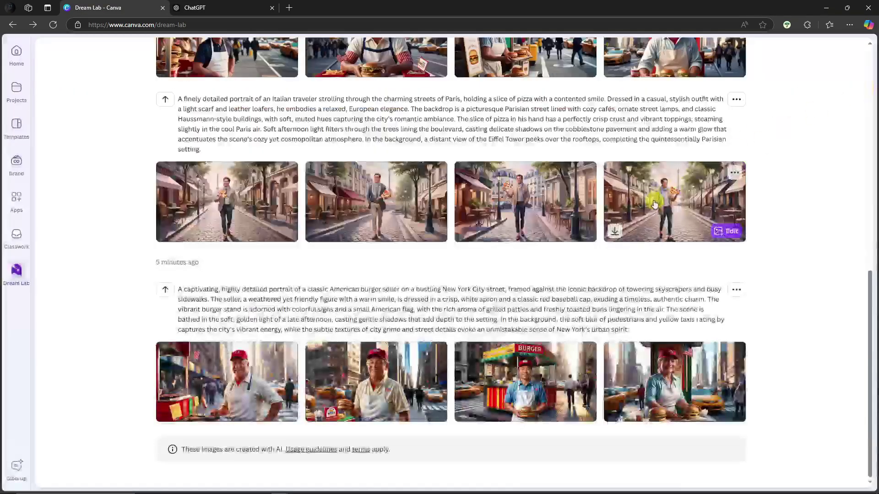
pyautogui.click(655, 201)
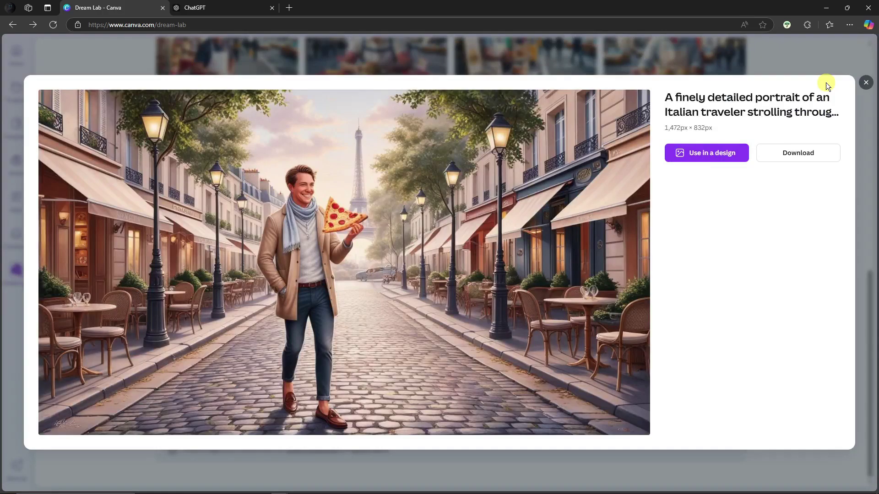
pyautogui.click(865, 84)
pyautogui.click(249, 194)
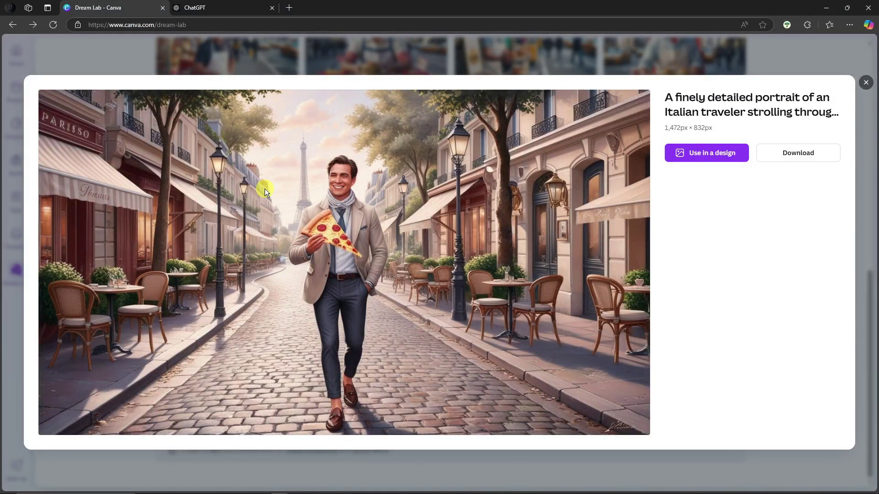
pyautogui.click(866, 84)
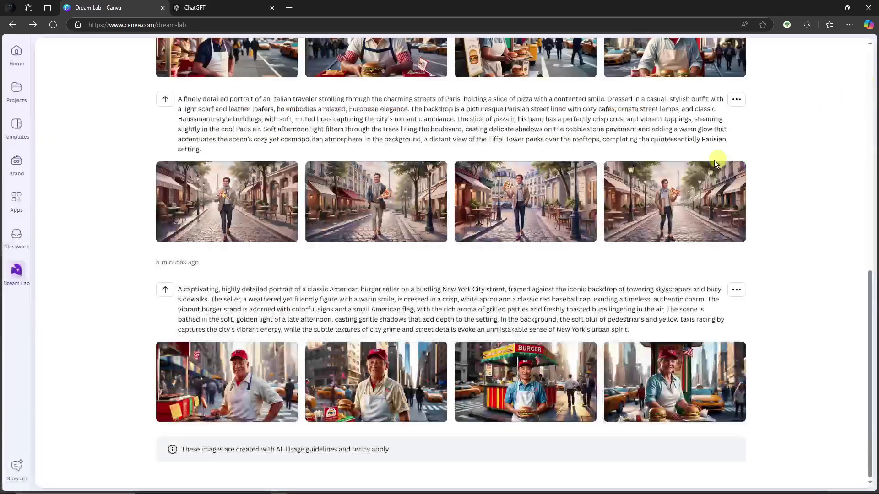
# Preview all four images of one burger-seller set, ending with the cart image.
pyautogui.scroll(3, 357, 248)
pyautogui.scroll(1, 362, 250)
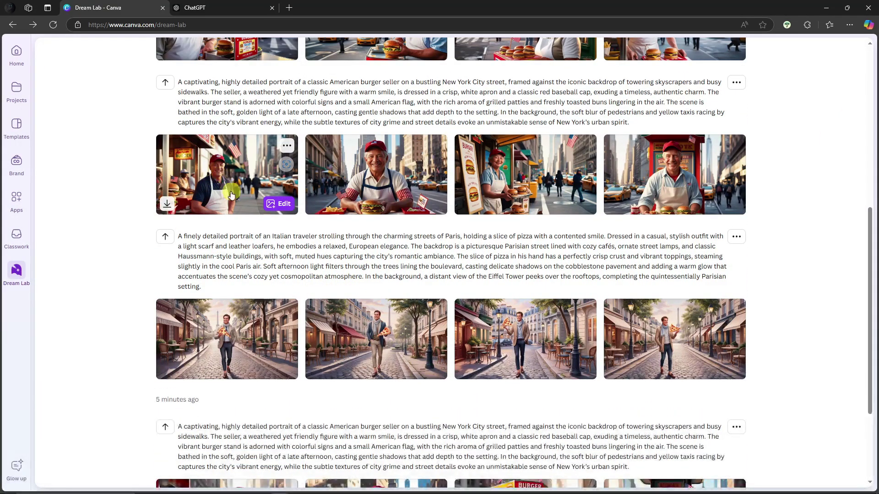
pyautogui.scroll(3, 221, 178)
pyautogui.click(246, 287)
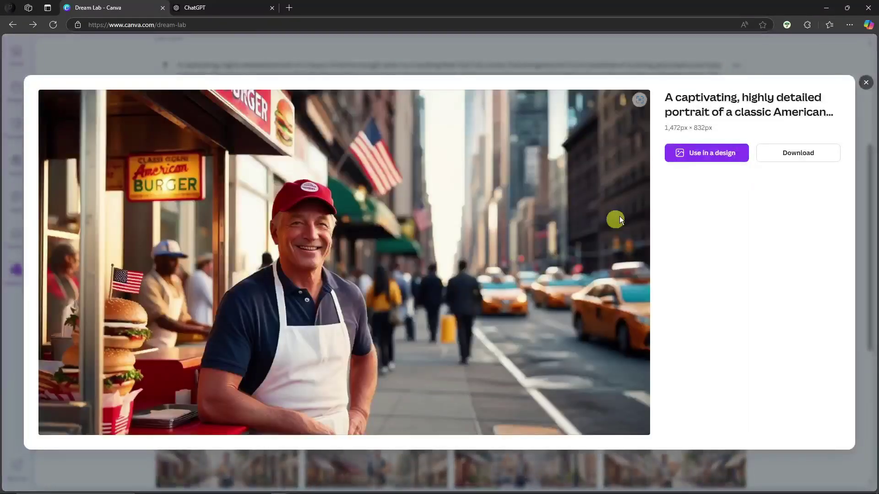
pyautogui.click(865, 84)
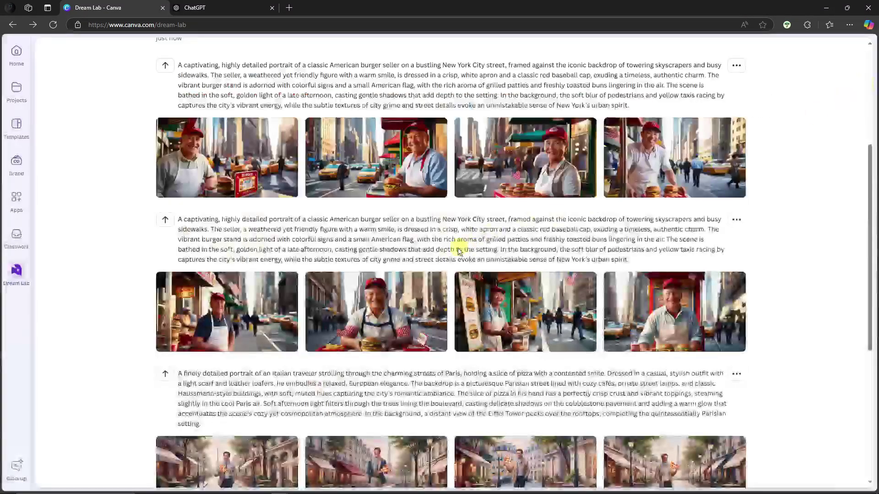
pyautogui.click(393, 296)
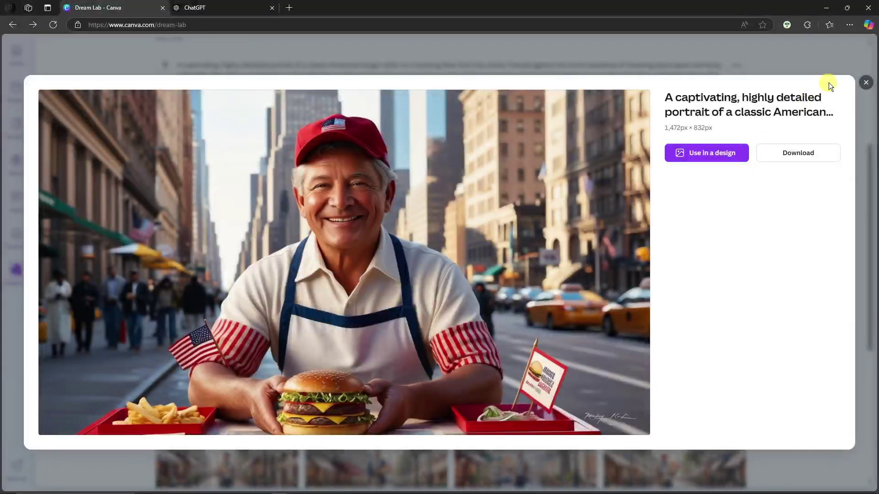
pyautogui.click(866, 83)
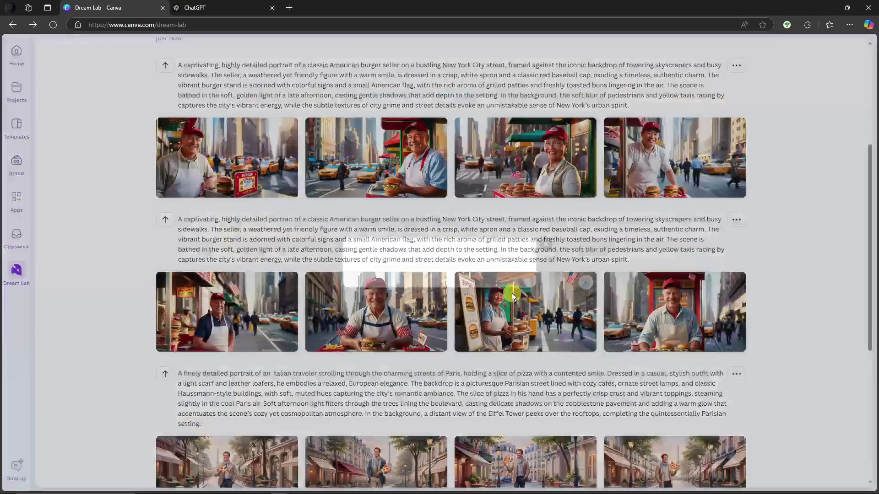
pyautogui.click(512, 293)
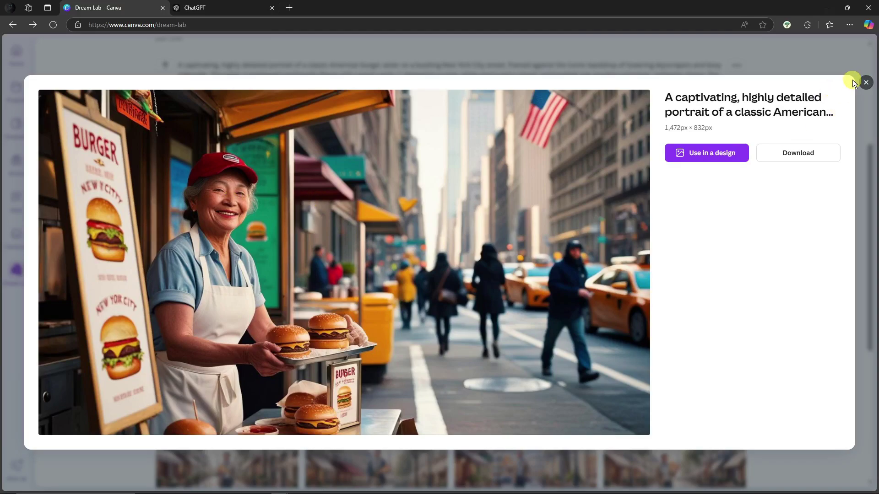
pyautogui.click(853, 81)
pyautogui.click(647, 306)
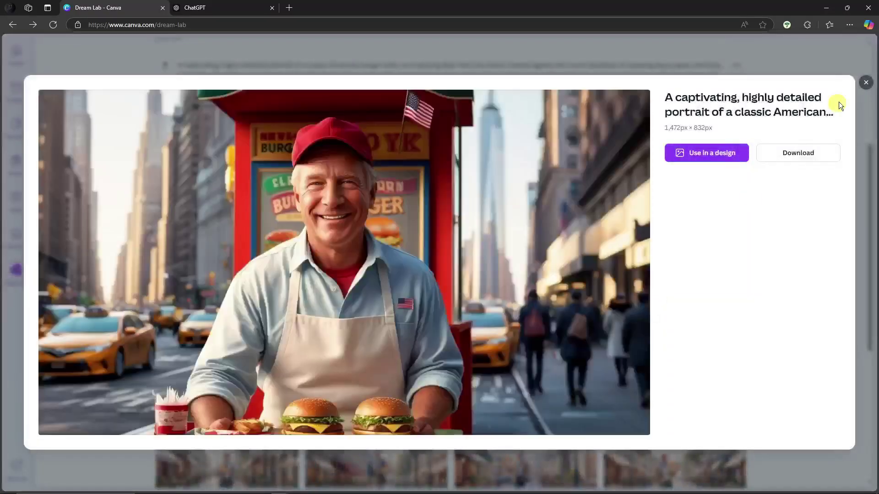
pyautogui.click(867, 82)
# Preview the first, second and third images of the newest burger set at full size.
pyautogui.scroll(10, 348, 315)
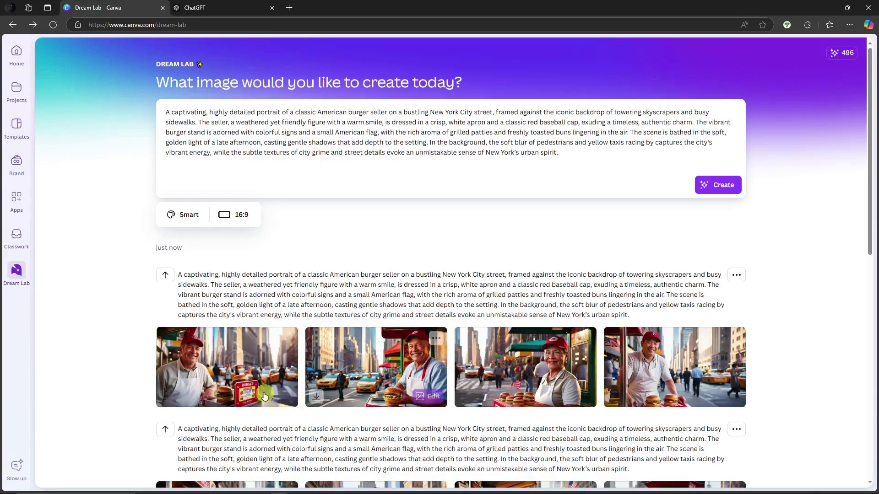
pyautogui.click(241, 371)
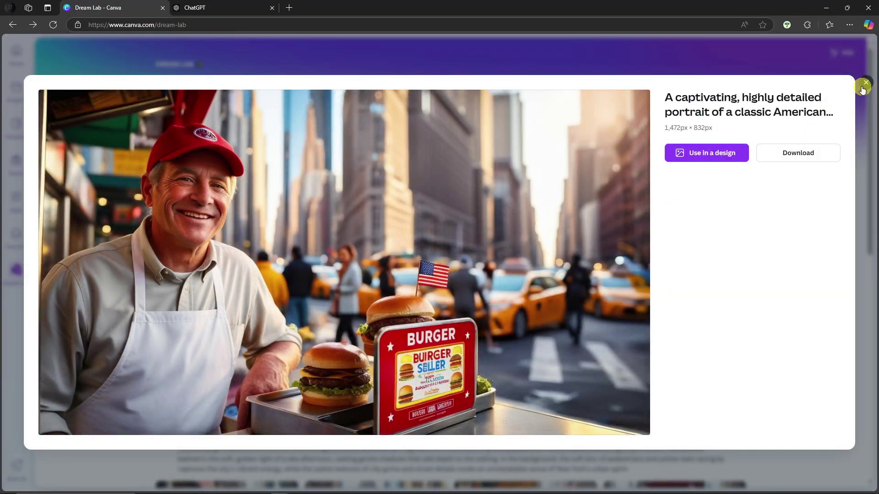
pyautogui.click(863, 90)
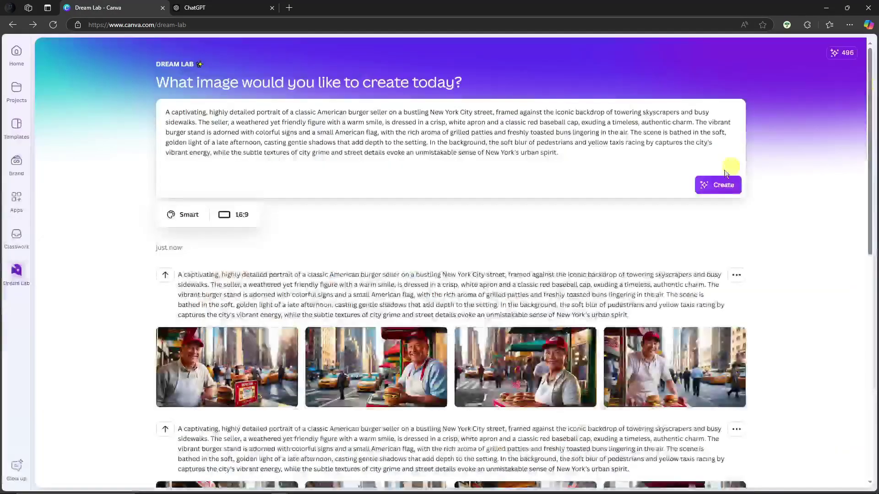
pyautogui.click(389, 348)
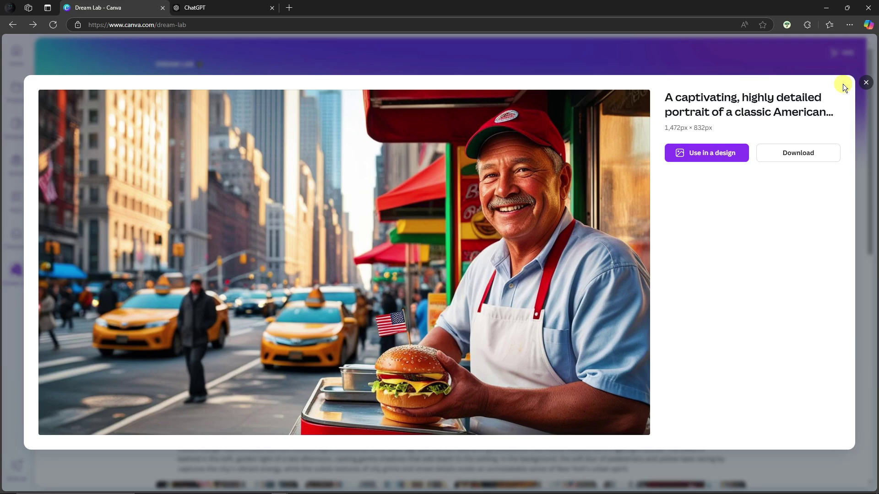
pyautogui.click(865, 83)
pyautogui.scroll(-10, 471, 281)
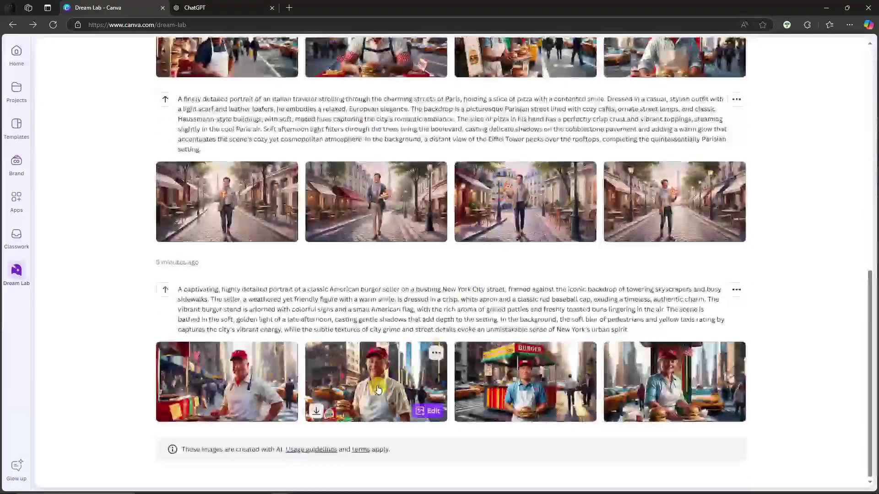
pyautogui.scroll(6, 368, 390)
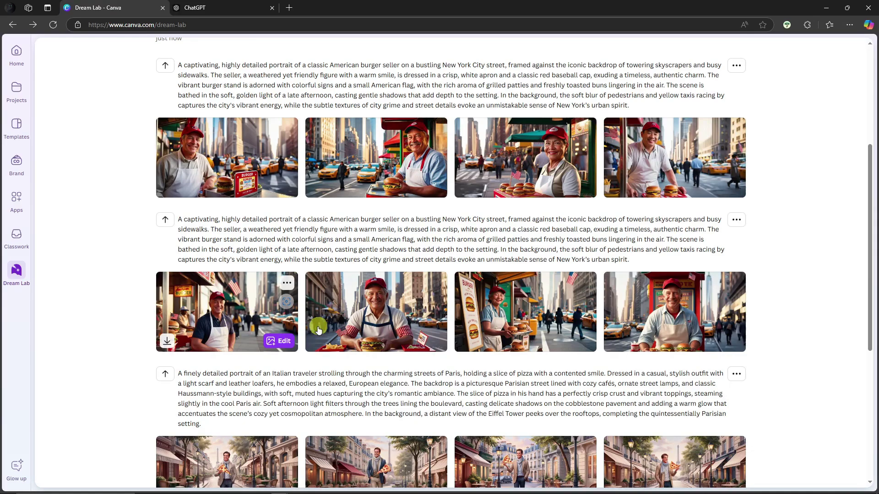
pyautogui.scroll(2, 245, 322)
pyautogui.click(522, 241)
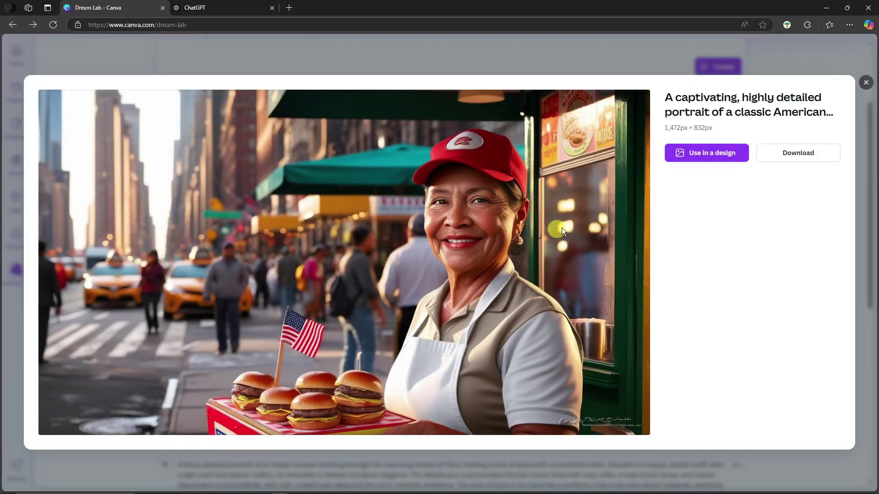
pyautogui.click(865, 83)
# View the older set's second image, then two more burger-seller images at full size.
pyautogui.scroll(-8, 462, 314)
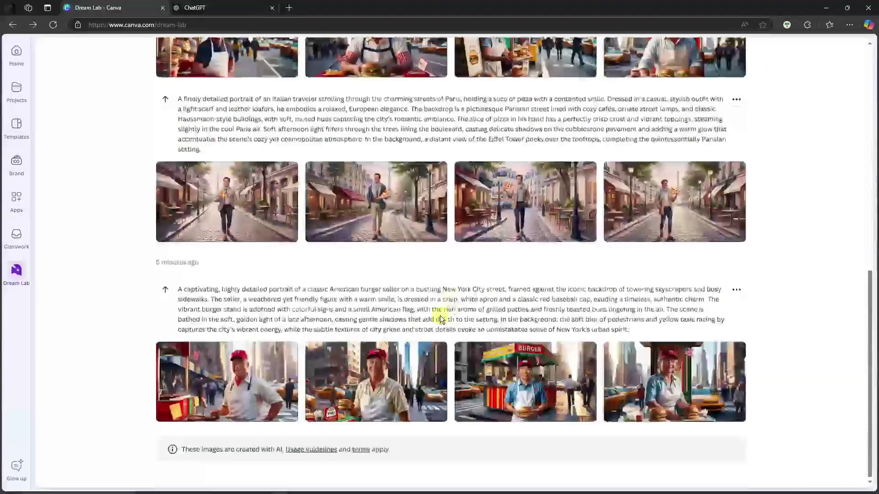
pyautogui.click(327, 369)
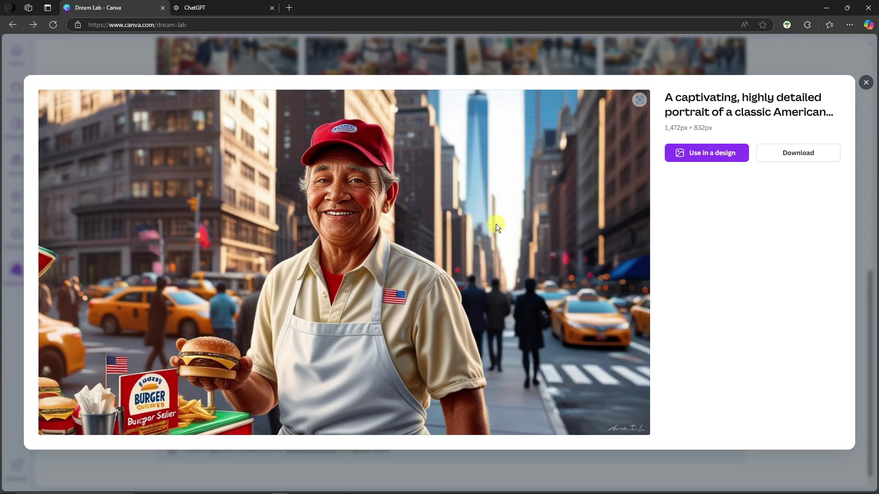
pyautogui.click(866, 82)
pyautogui.scroll(5, 401, 270)
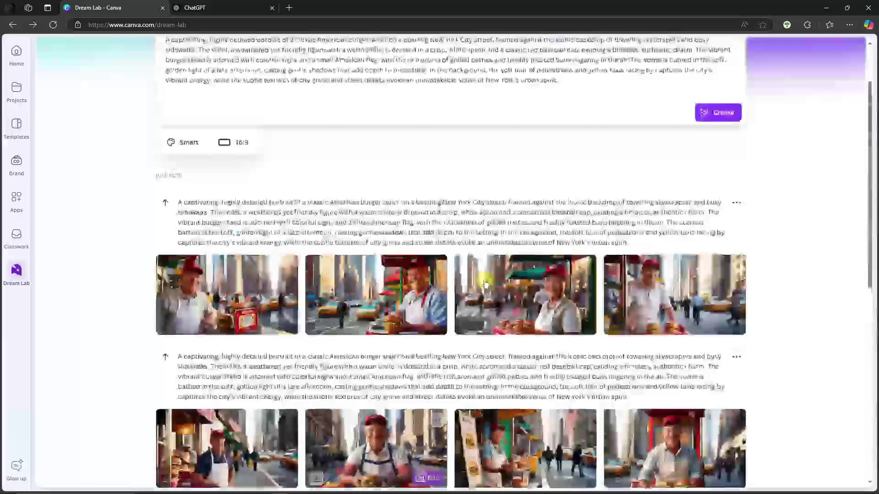
pyautogui.click(405, 294)
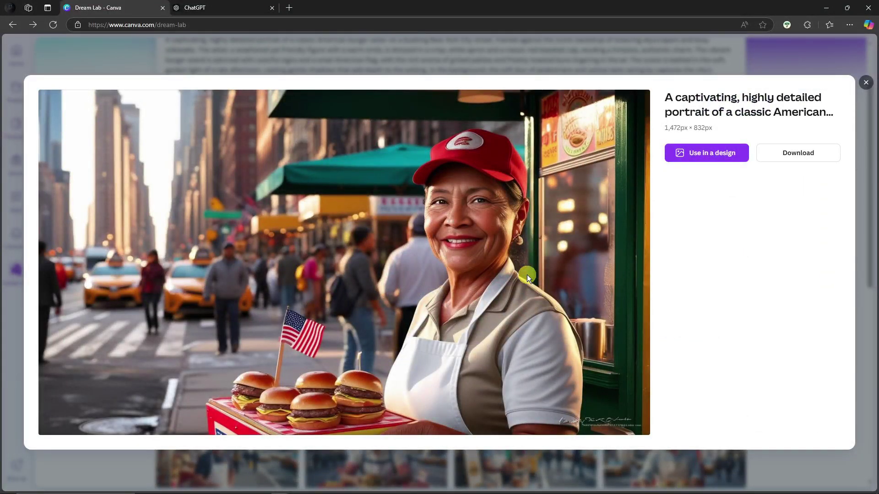
pyautogui.click(859, 87)
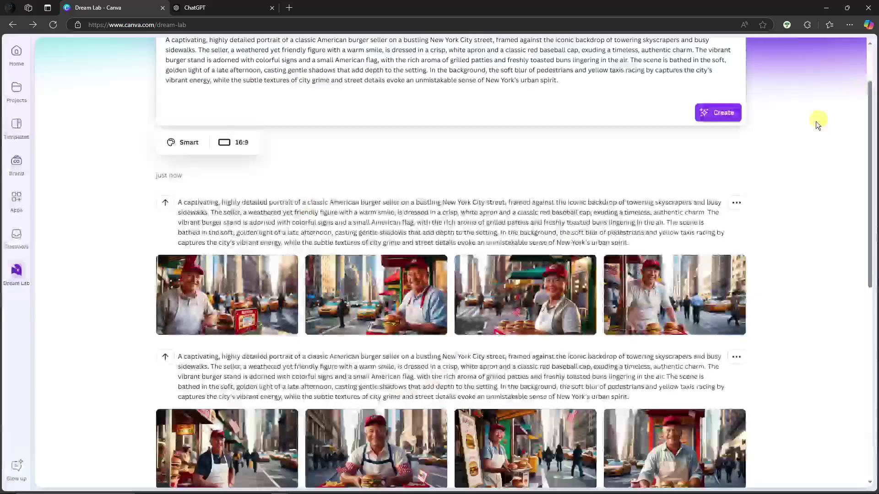
pyautogui.click(636, 291)
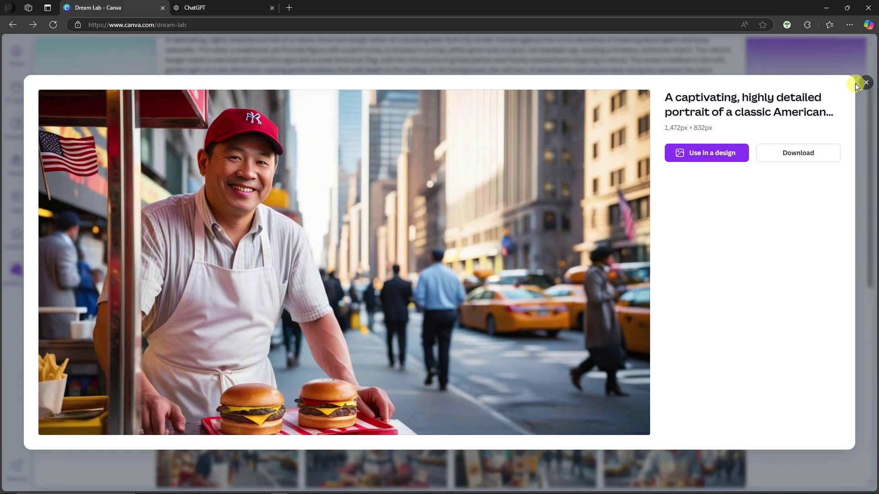
# Generate 1:1 images of 'A close-up photo of a tiger' with no style.
pyautogui.press('Escape')
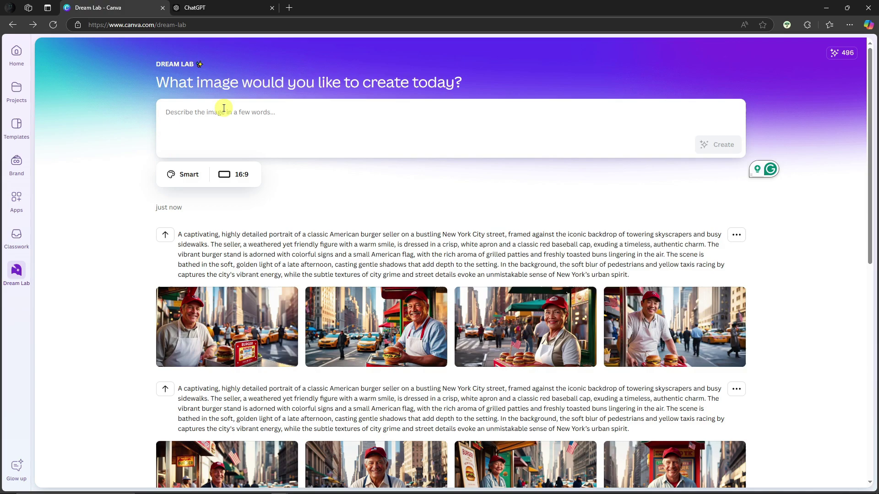
pyautogui.write('A close')
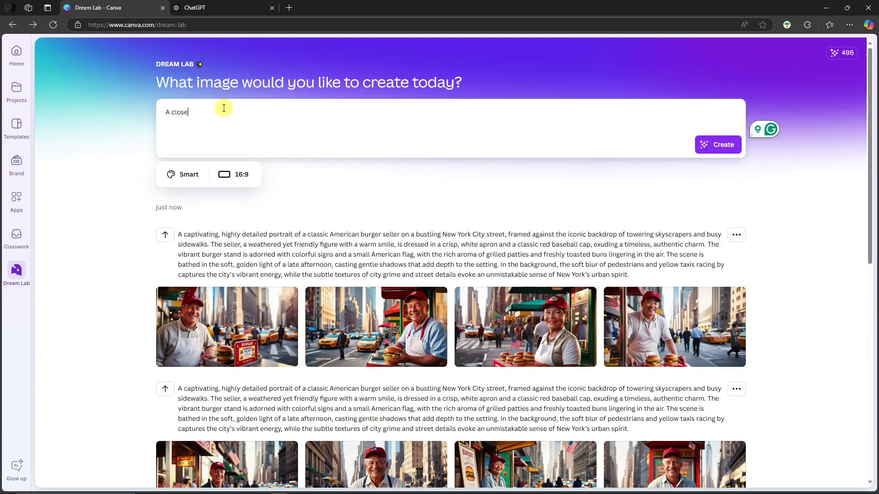
pyautogui.write(' up photo of a tiger')
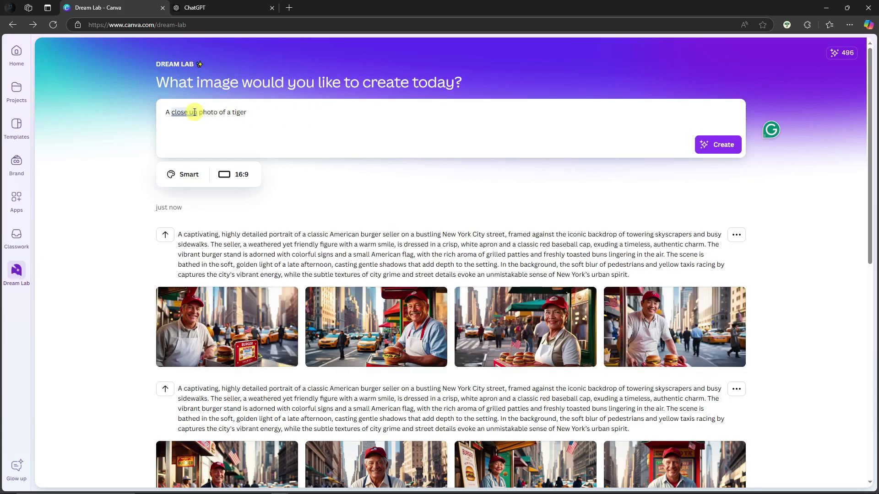
pyautogui.moveTo(193, 112)
pyautogui.click(210, 141)
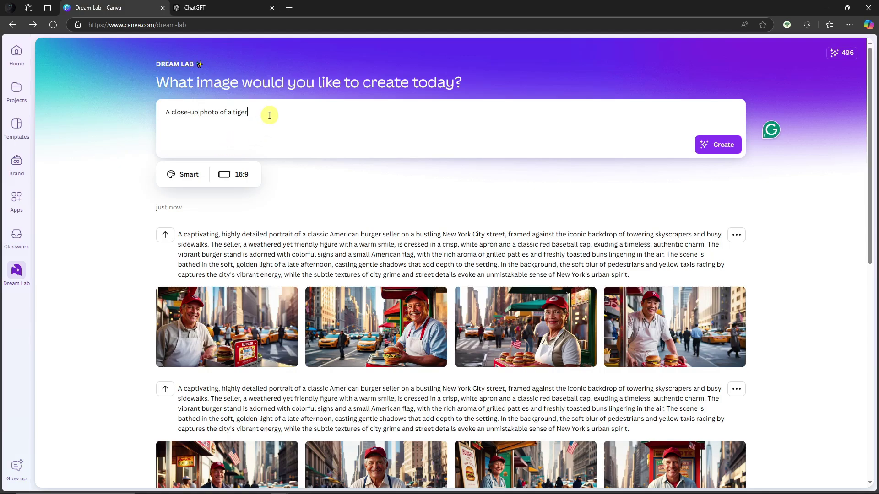
pyautogui.click(186, 178)
pyautogui.scroll(-3, 228, 256)
pyautogui.click(235, 283)
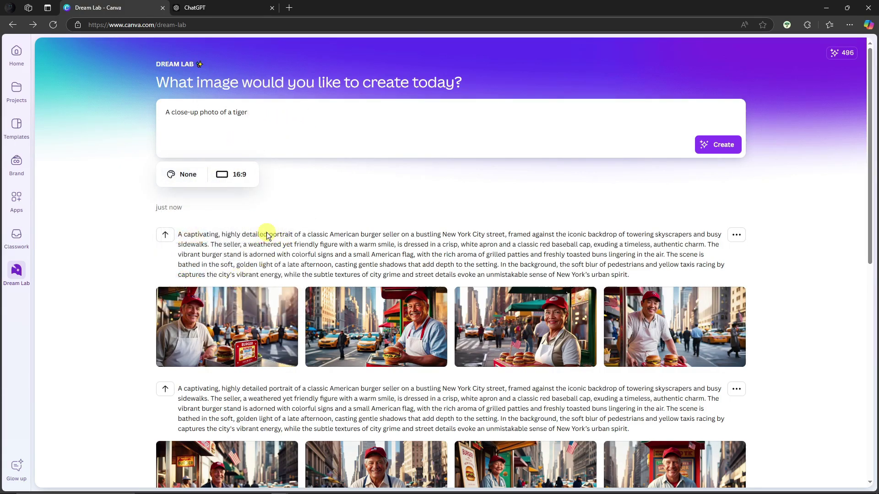
pyautogui.click(234, 175)
pyautogui.click(240, 208)
pyautogui.click(708, 148)
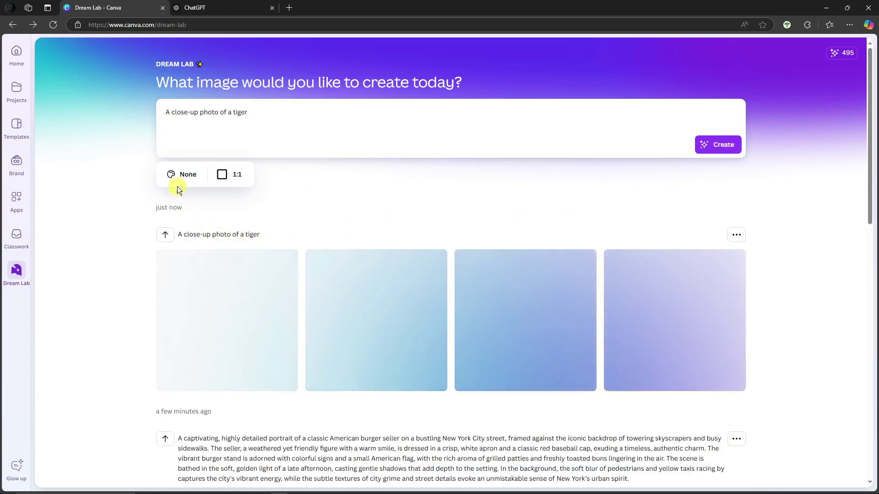
# Generate the tiger set again in the Illustration style.
pyautogui.click(181, 176)
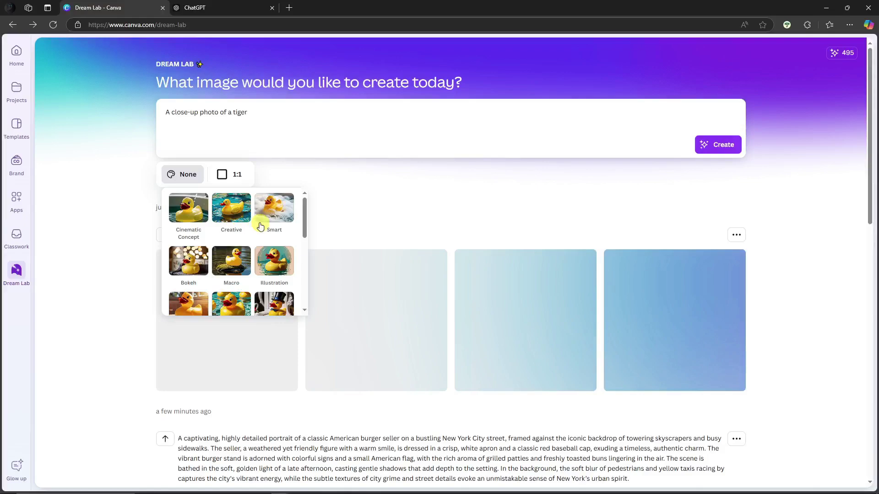
pyautogui.scroll(-2, 260, 226)
pyautogui.click(273, 216)
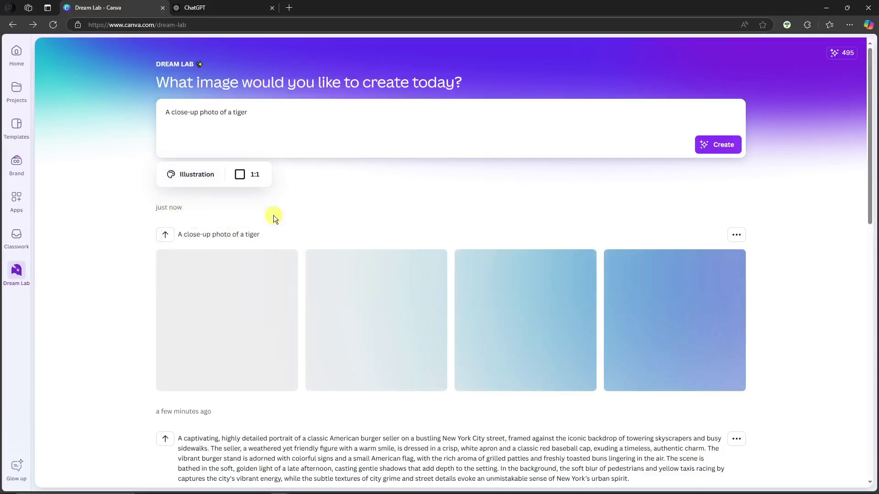
pyautogui.click(703, 144)
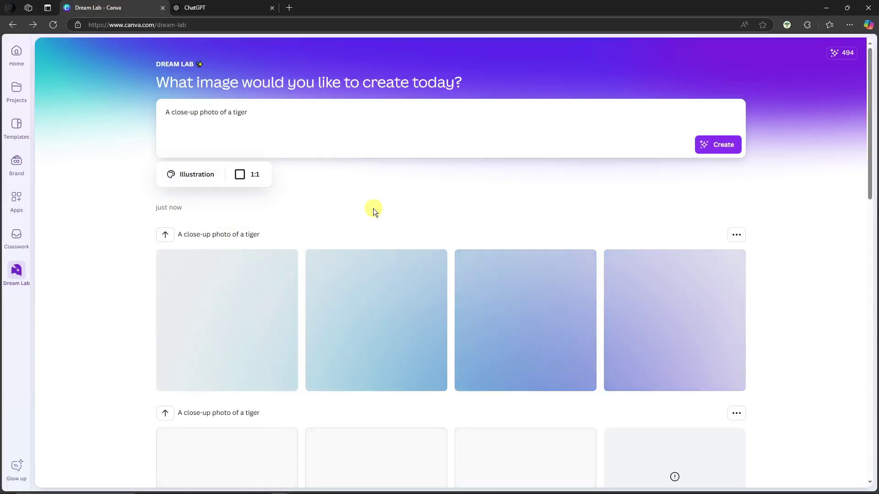
# Generate another tiger set in the Macro style.
pyautogui.click(194, 174)
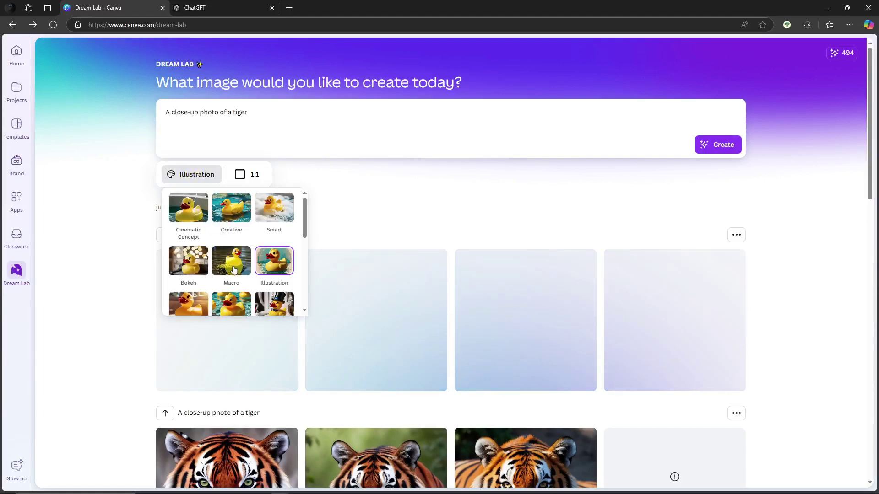
pyautogui.click(225, 265)
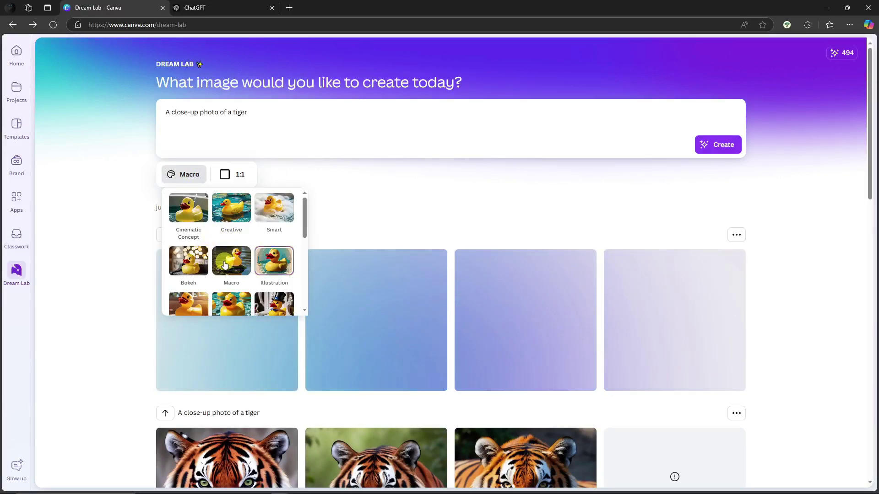
pyautogui.click(718, 144)
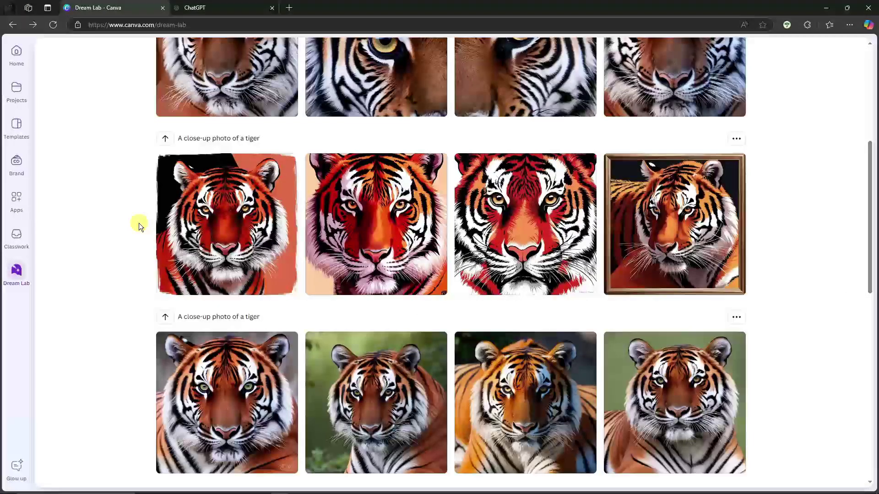
# View each of the four bottom-row tigers at full size, starting with the green-eyed one.
pyautogui.scroll(-1, 139, 223)
pyautogui.click(232, 331)
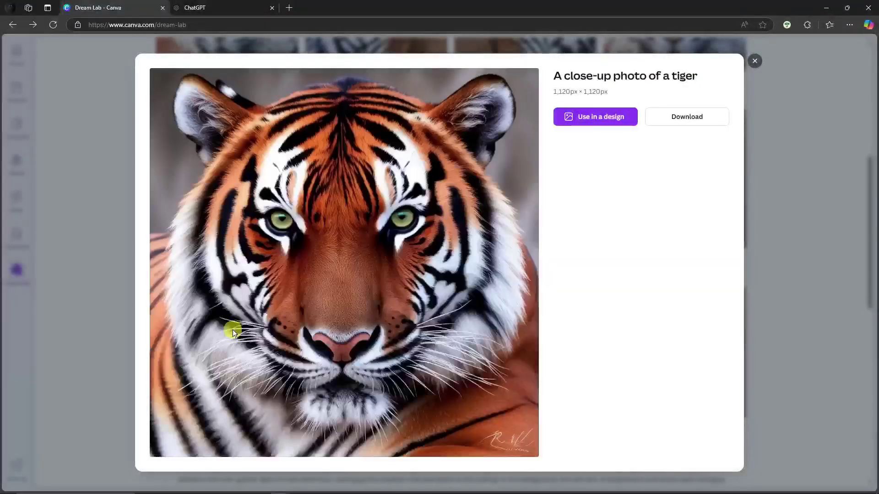
pyautogui.click(798, 235)
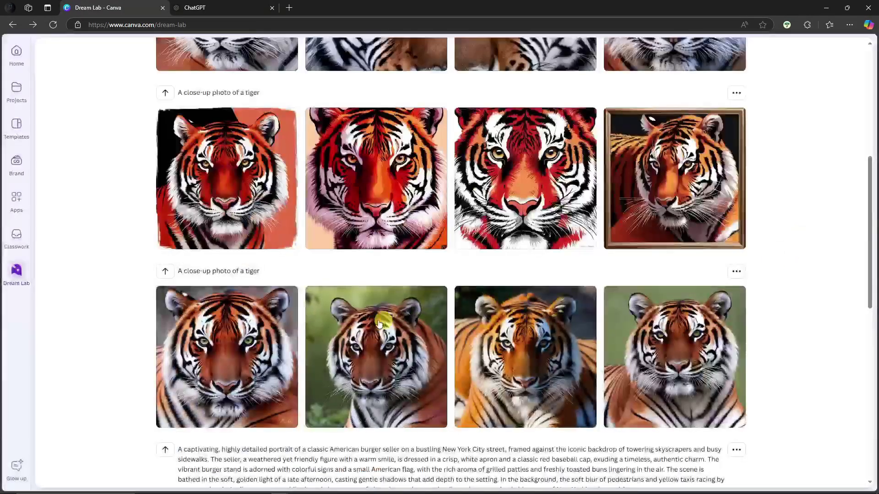
pyautogui.click(378, 321)
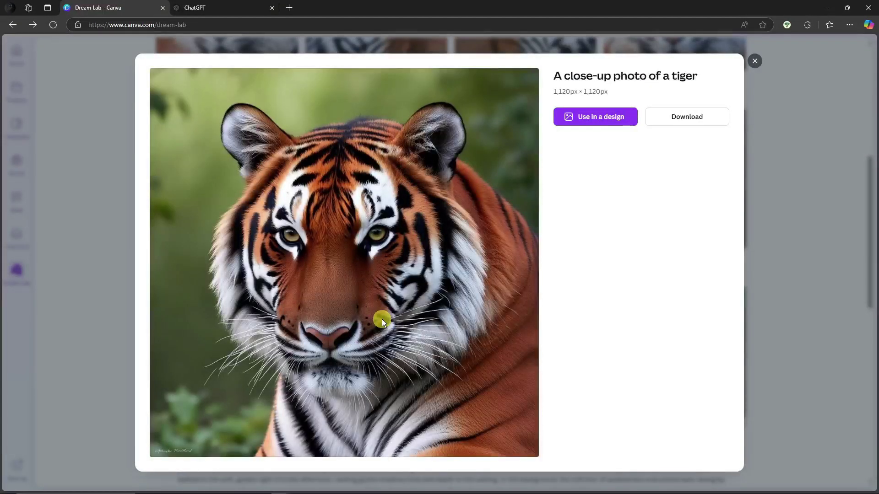
pyautogui.click(806, 261)
pyautogui.click(584, 344)
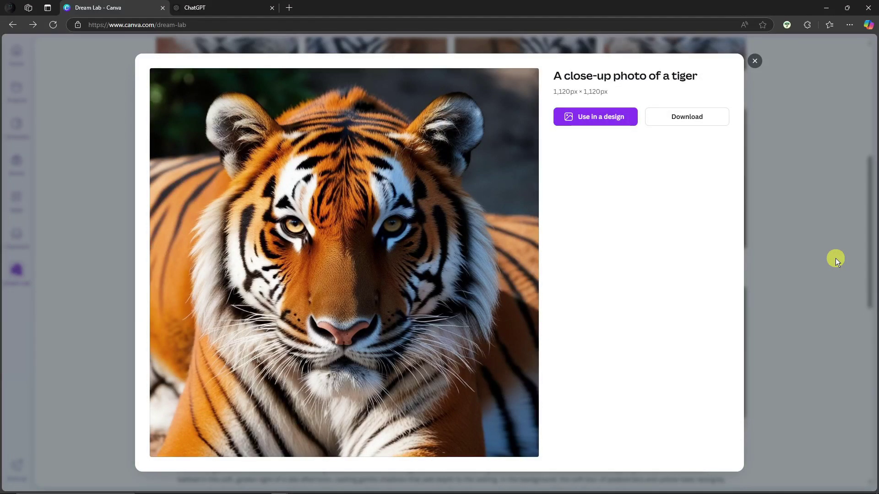
pyautogui.click(836, 259)
pyautogui.click(693, 346)
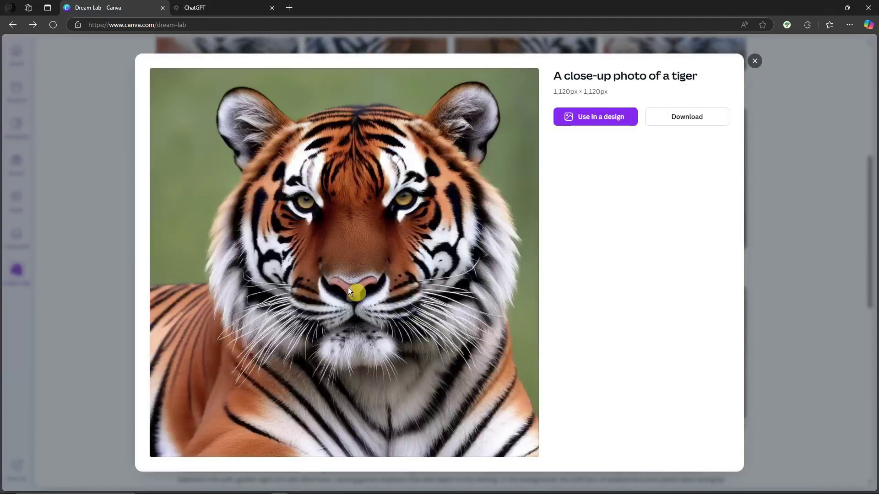
pyautogui.click(784, 216)
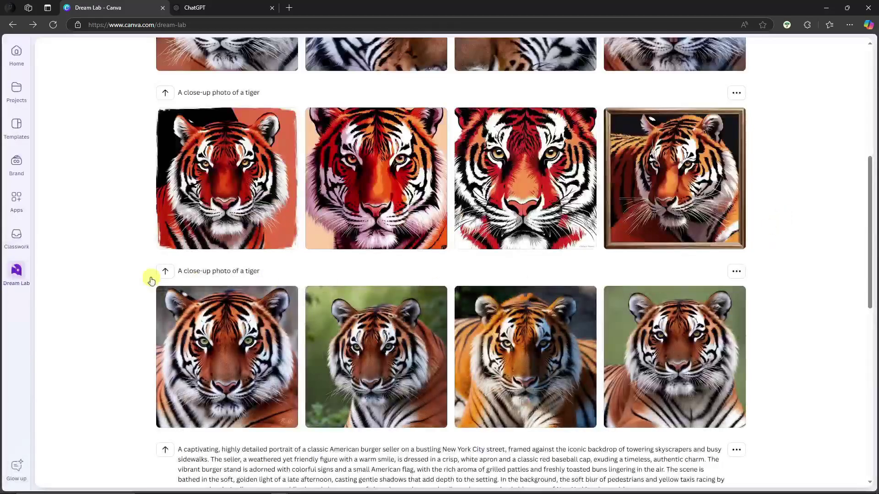
# View the first two red illustrated tigers at full size.
pyautogui.scroll(2, 317, 325)
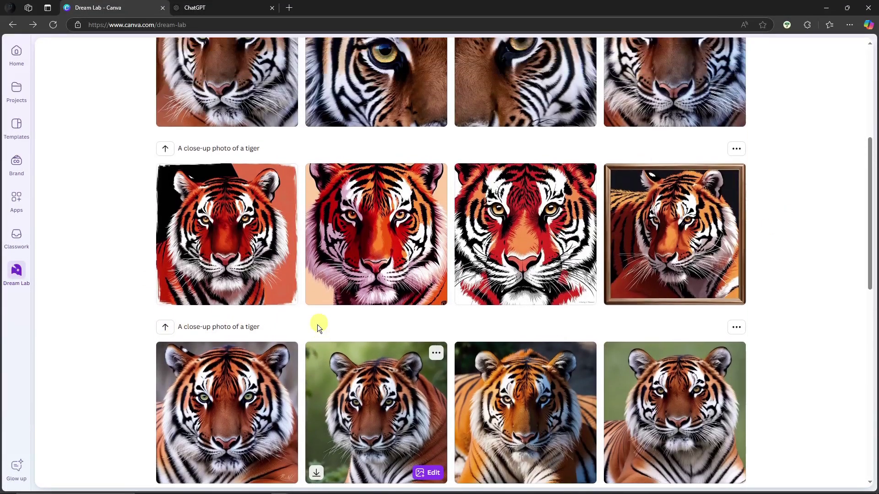
pyautogui.click(219, 246)
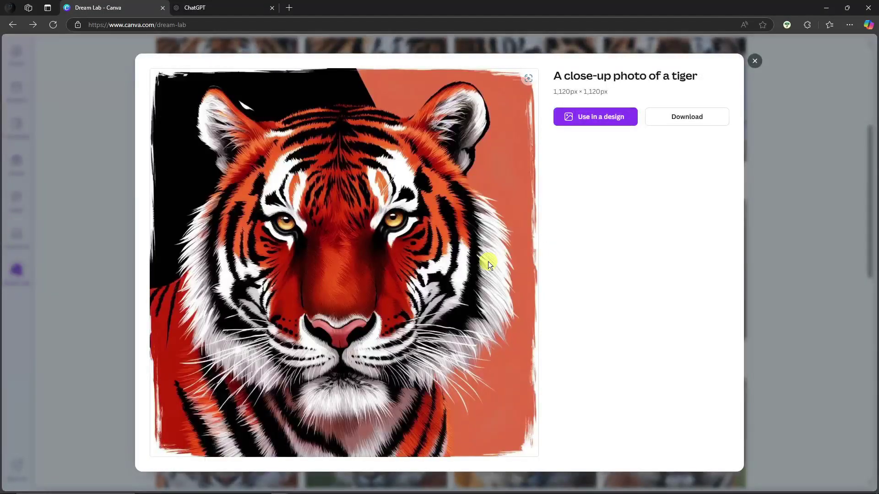
pyautogui.press('Escape')
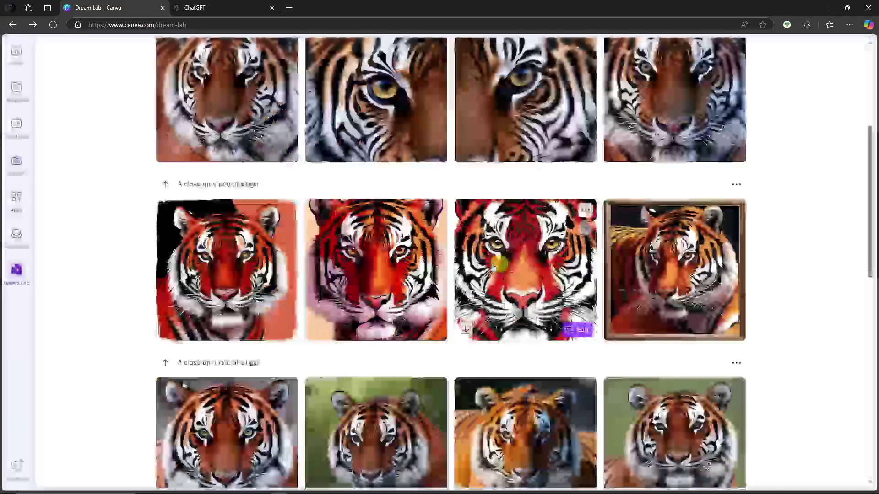
pyautogui.click(425, 249)
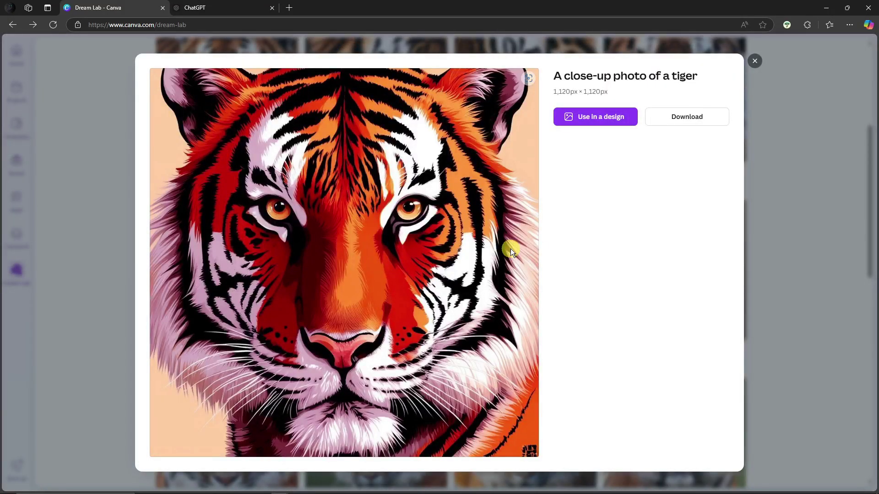
pyautogui.press('Escape')
# View the tiger-eye close-up and the first tiger of that set, then enlarge the third.
pyautogui.scroll(2, 452, 265)
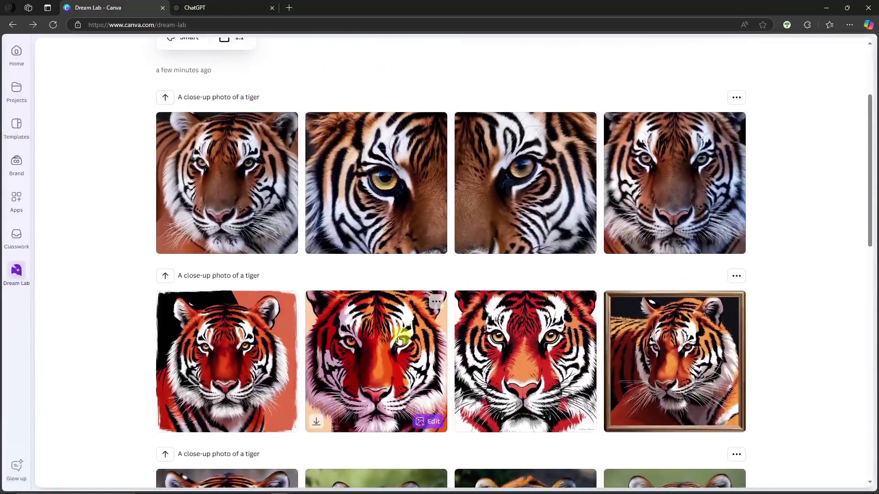
pyautogui.scroll(1, 271, 308)
pyautogui.click(410, 215)
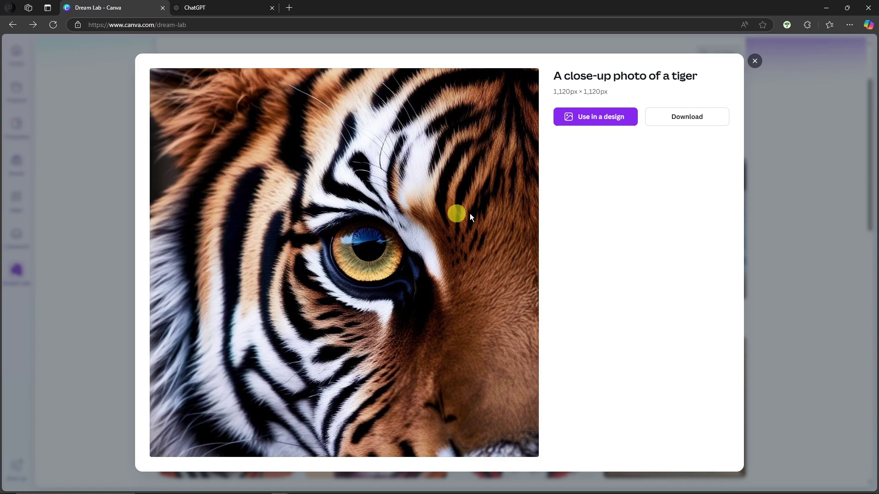
pyautogui.click(818, 211)
pyautogui.click(239, 212)
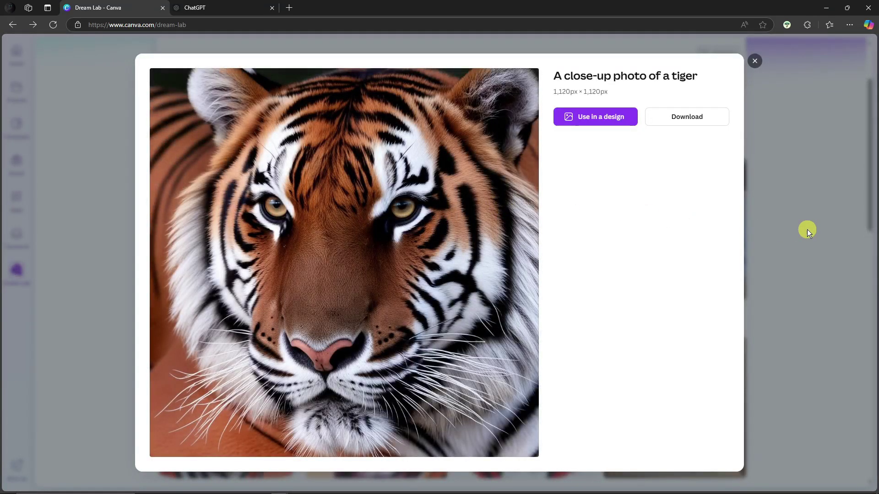
pyautogui.click(806, 230)
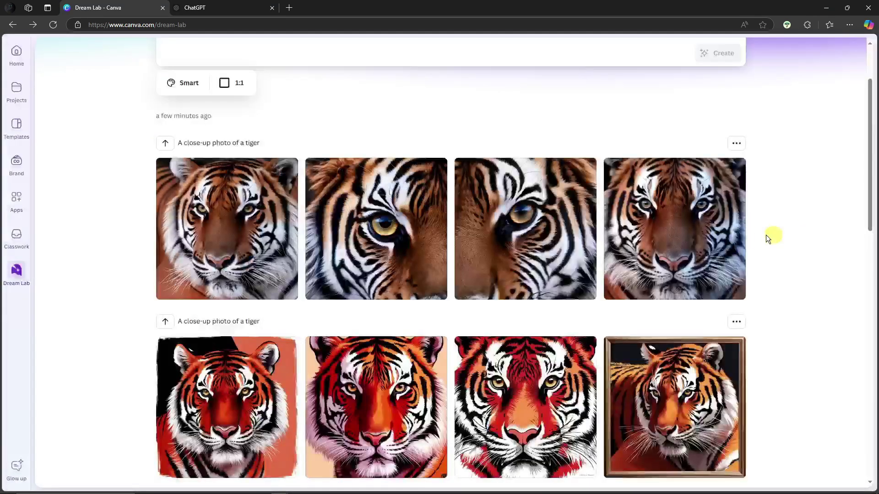
pyautogui.click(531, 225)
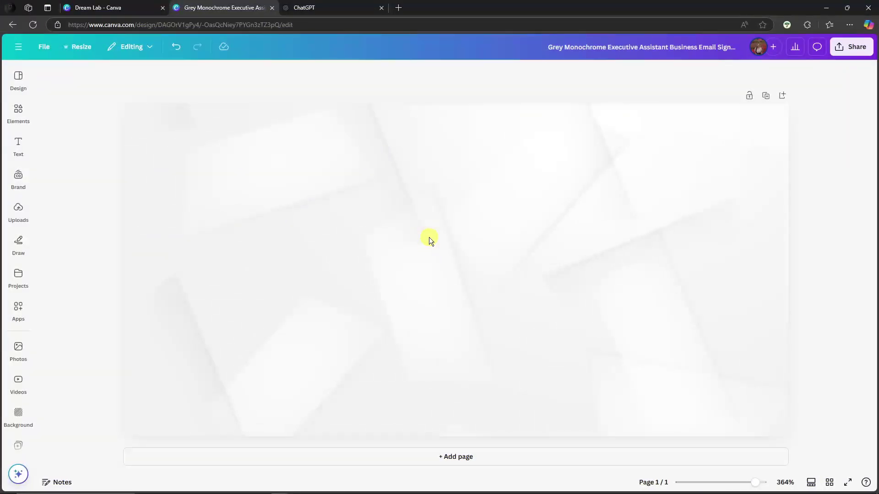
# Select and drag the page's background image, then deselect it.
pyautogui.click(304, 188)
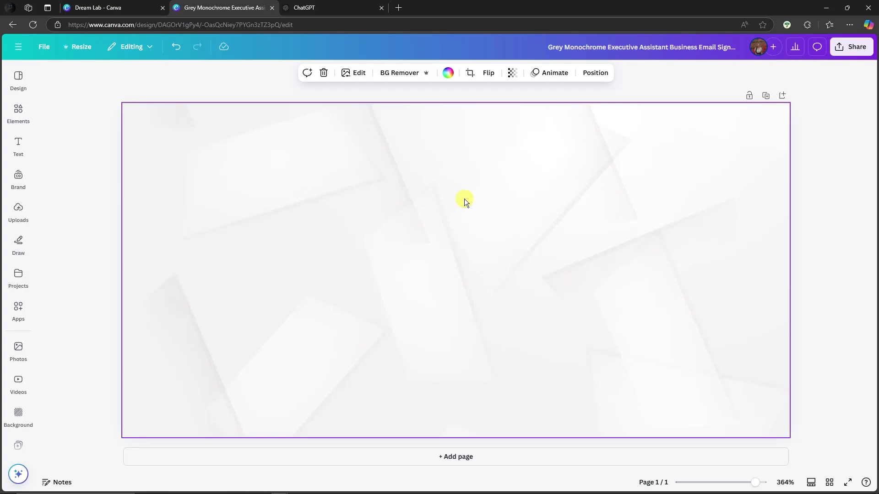
pyautogui.moveTo(372, 210); pyautogui.dragTo(669, 366)
pyautogui.click(78, 170)
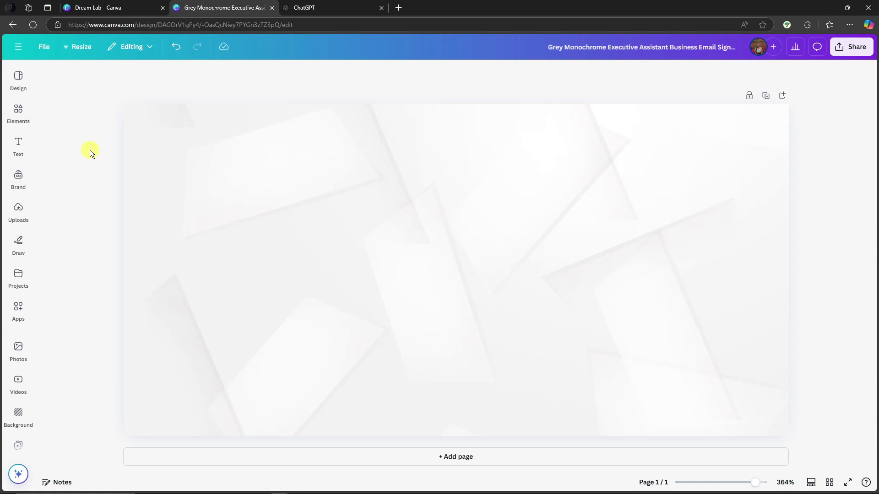
# Search Elements for 'funny cat' and show only the photo results.
pyautogui.click(18, 112)
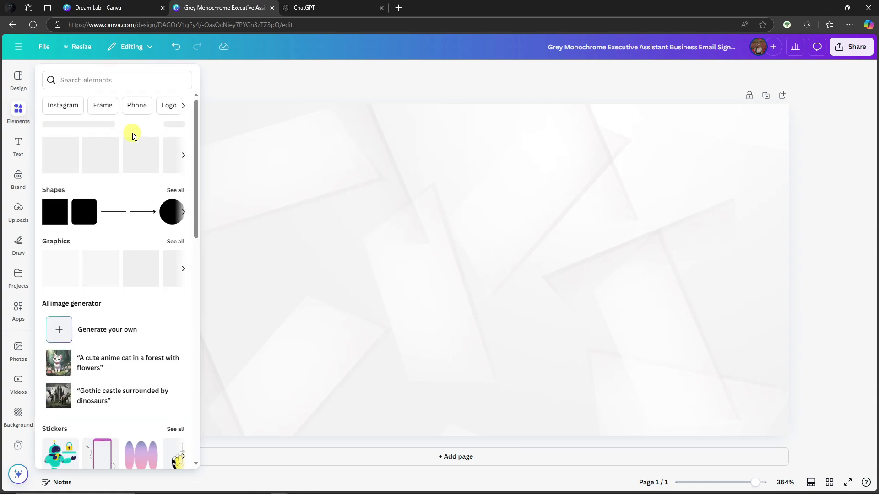
pyautogui.scroll(-5, 138, 183)
pyautogui.scroll(5, 101, 138)
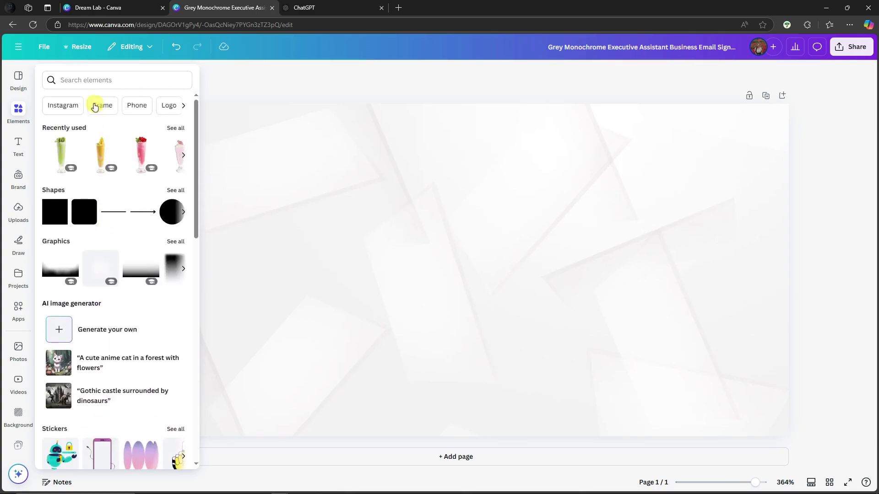
pyautogui.click(95, 81)
pyautogui.write('Cat')
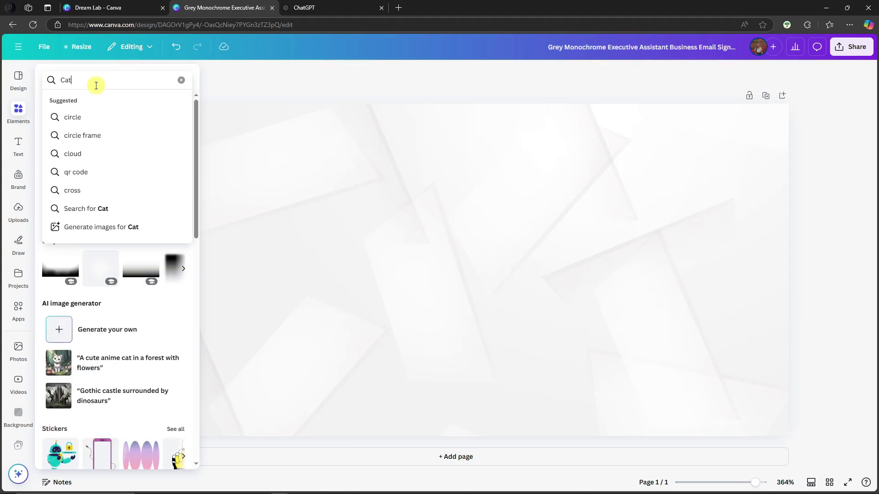
pyautogui.press('BackSpace')
pyautogui.press('BackSpace')
pyautogui.press('BackSpace')
pyautogui.write('funny')
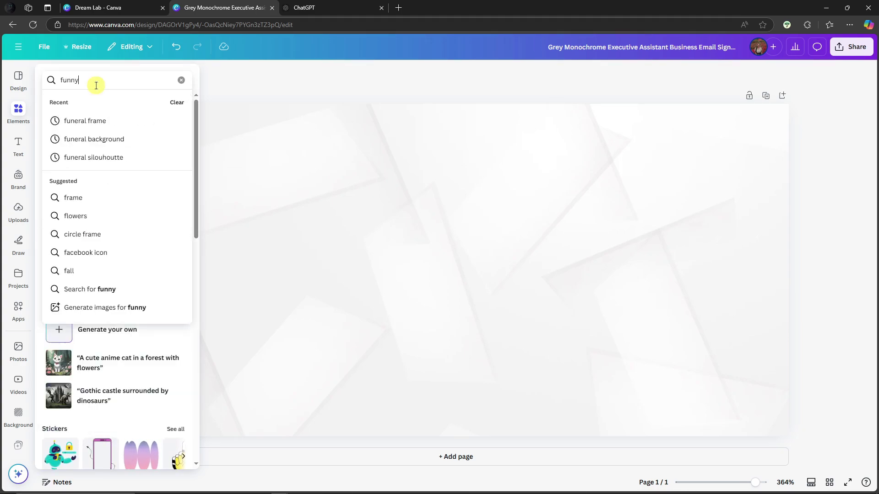
pyautogui.write(' cat')
pyautogui.press('Return')
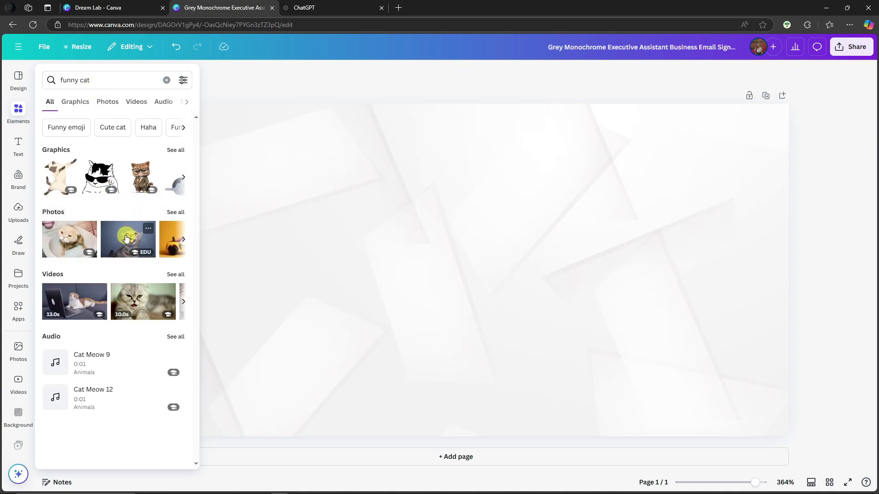
pyautogui.click(174, 212)
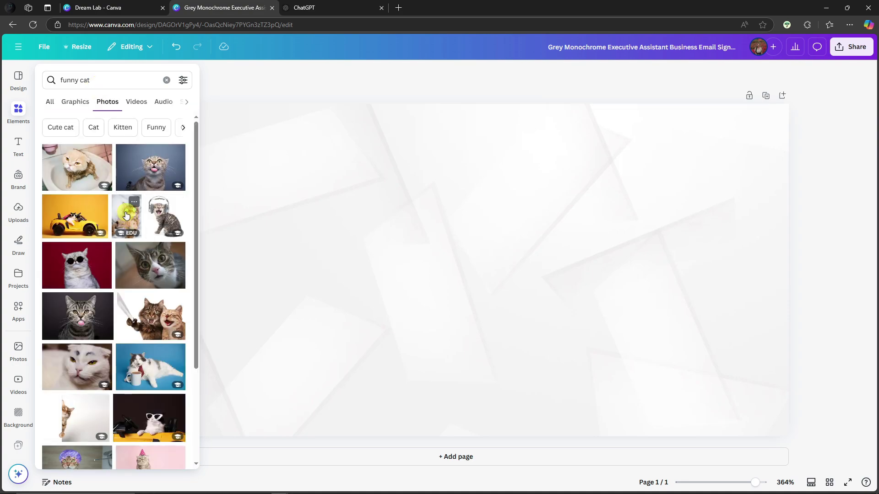
# Add the cat-in-yellow-toy-car photo, delete it, and view its details.
pyautogui.scroll(-1, 127, 216)
pyautogui.click(73, 181)
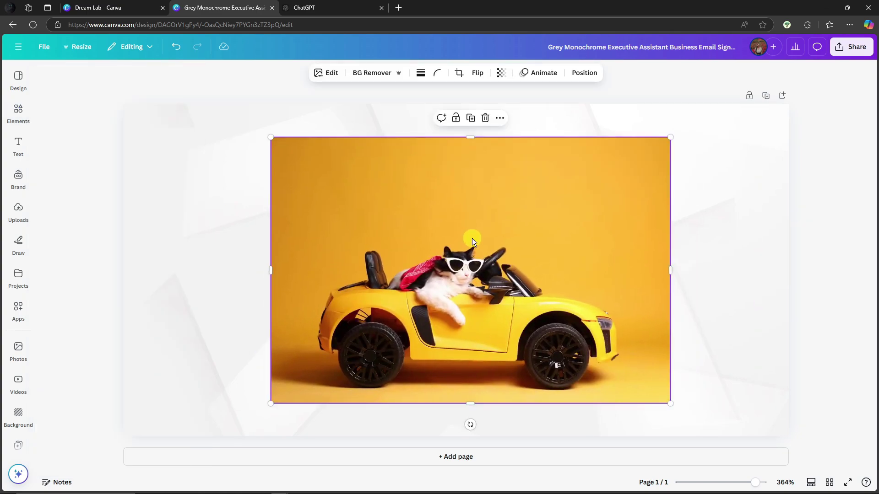
pyautogui.moveTo(471, 241); pyautogui.dragTo(468, 242)
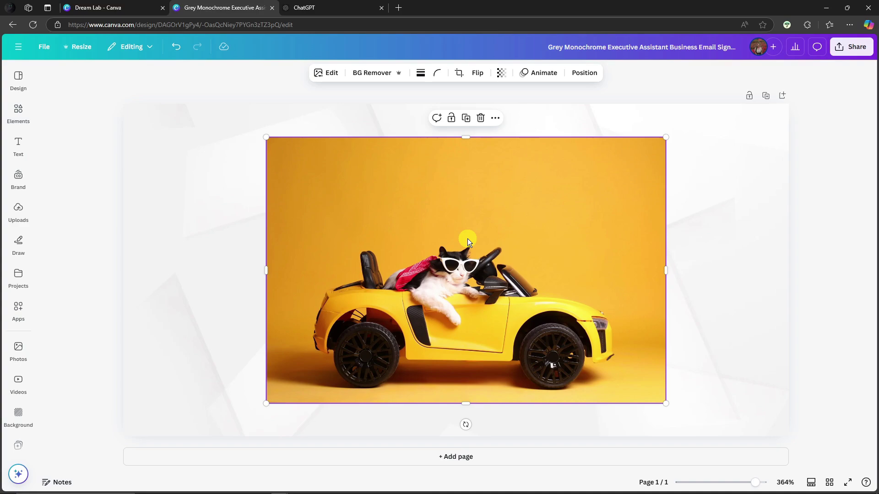
pyautogui.press('Delete')
pyautogui.click(19, 118)
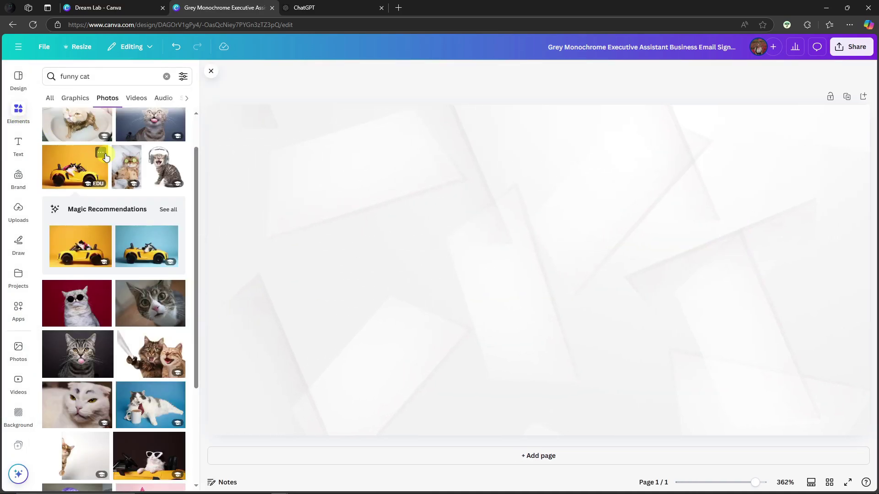
pyautogui.click(102, 154)
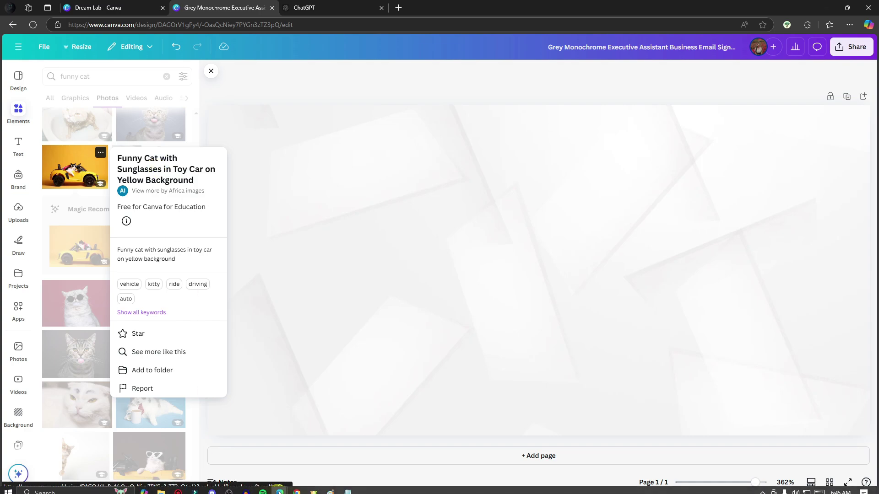
# Replace the Notepad text with 'Funny Cat with sunglasses in Toy Car on Yellow Background'.
pyautogui.click(348, 492)
pyautogui.hotkey('ctrl', 'a')
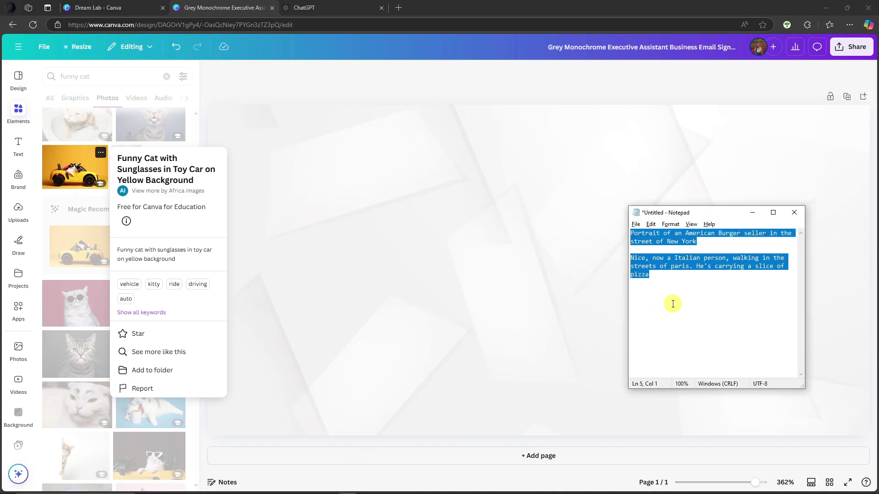
pyautogui.write('F')
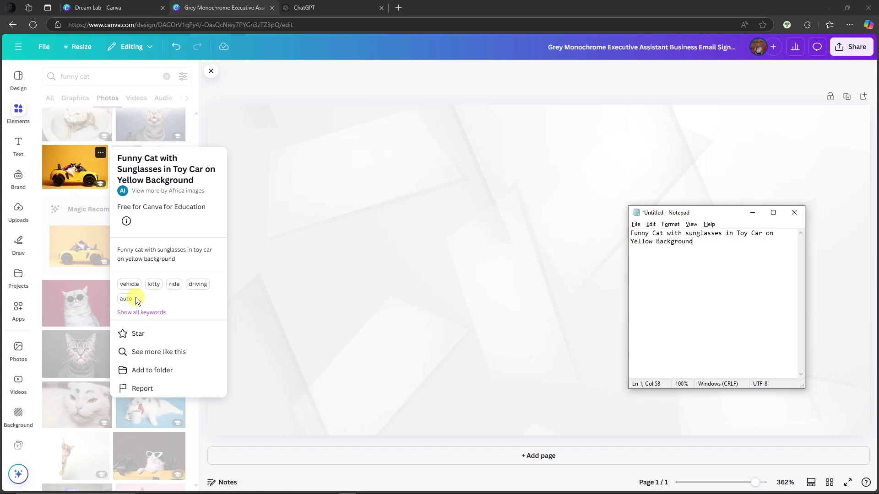
pyautogui.click(339, 174)
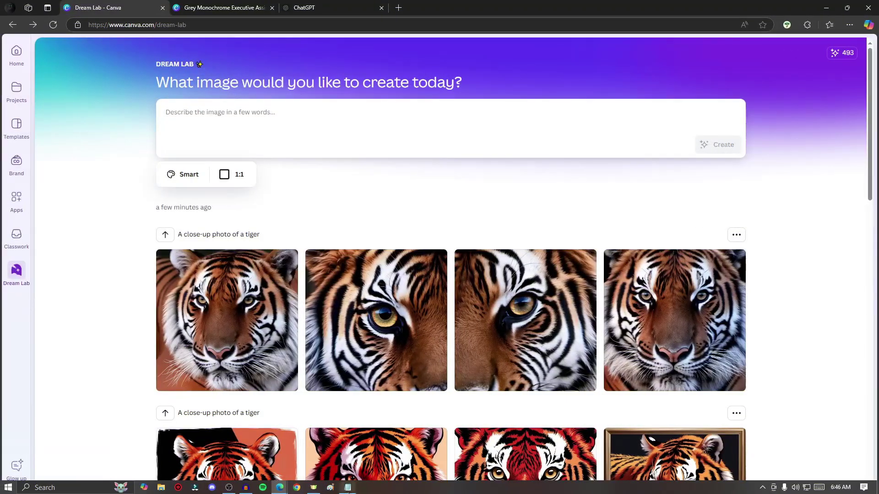
# Paste the Notepad cat prompt into Dream Lab's image description box.
pyautogui.click(348, 487)
pyautogui.hotkey('ctrl', 'a')
pyautogui.hotkey('ctrl', 'c')
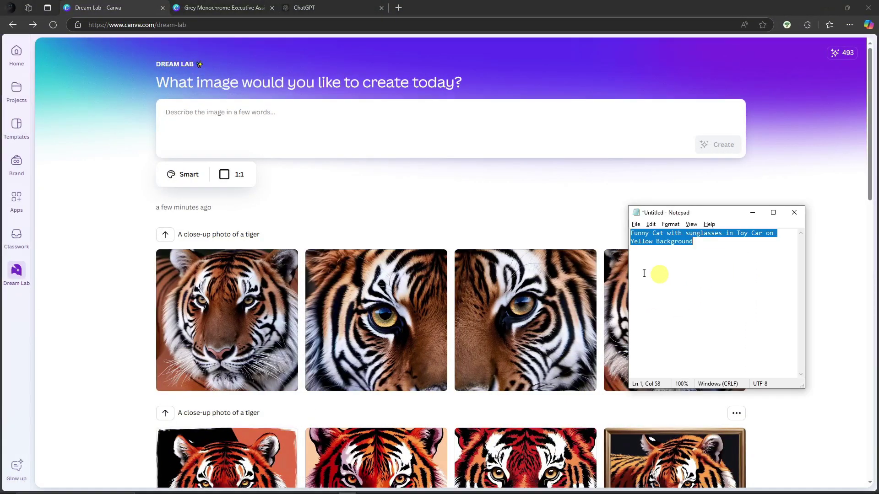
pyautogui.click(251, 112)
pyautogui.hotkey('ctrl', 'v')
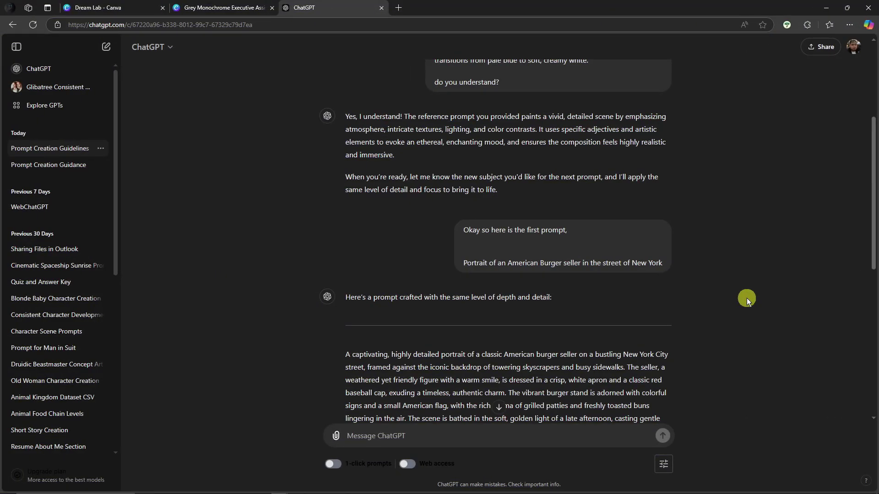
# Insert the burger prompt's opening 'A captivating, highly detailed portrait of a' before Funny Cat in Notepad.
pyautogui.scroll(2, 746, 298)
pyautogui.scroll(-8, 746, 298)
pyautogui.scroll(3, 746, 298)
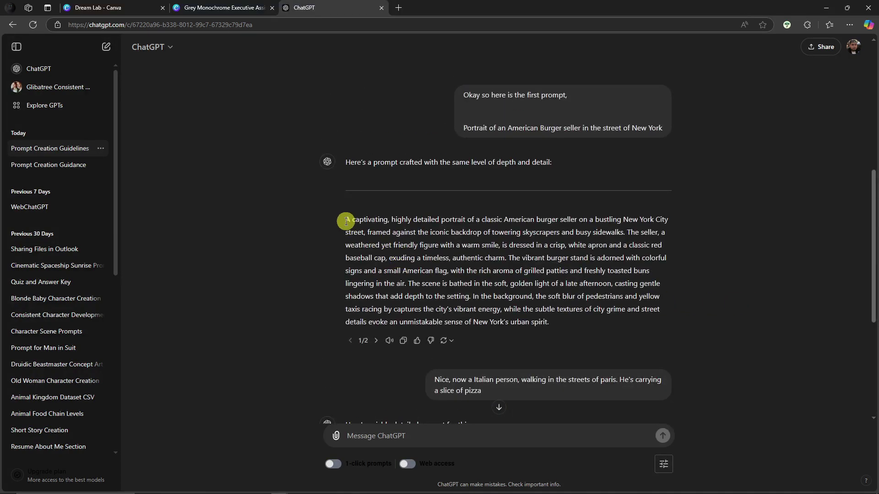
pyautogui.moveTo(346, 221); pyautogui.dragTo(483, 216)
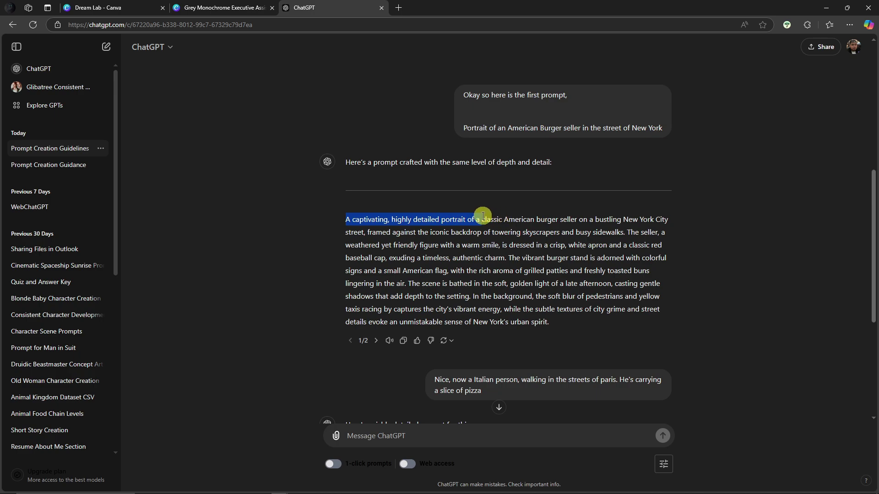
pyautogui.click(458, 479)
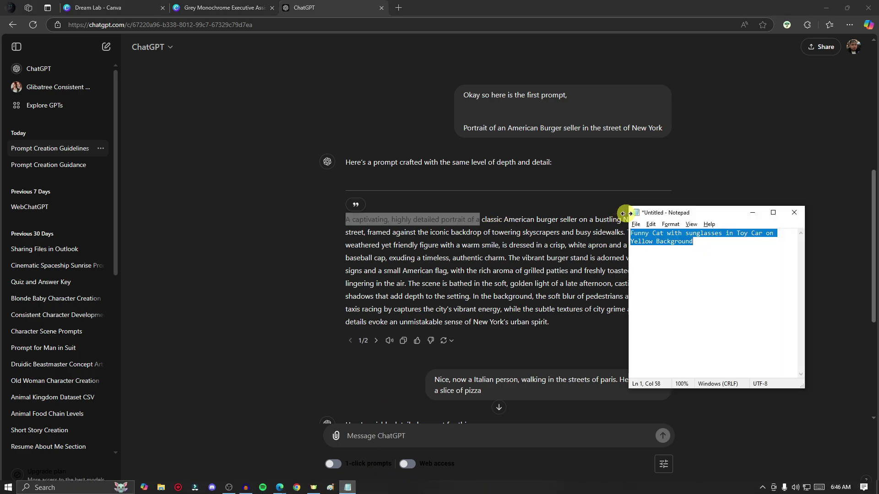
pyautogui.click(630, 232)
pyautogui.hotkey('ctrl', 'v')
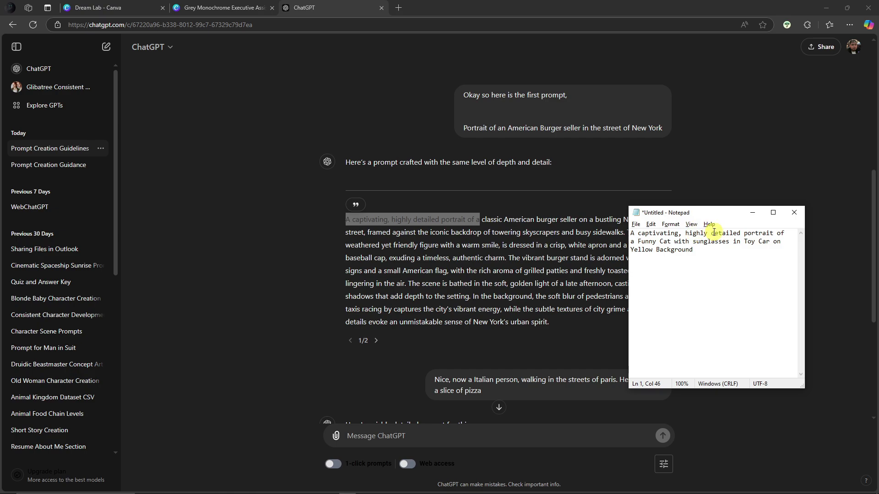
# Look over the opening of ChatGPT's Paris reply, then return to the Notepad prompt.
pyautogui.click(761, 405)
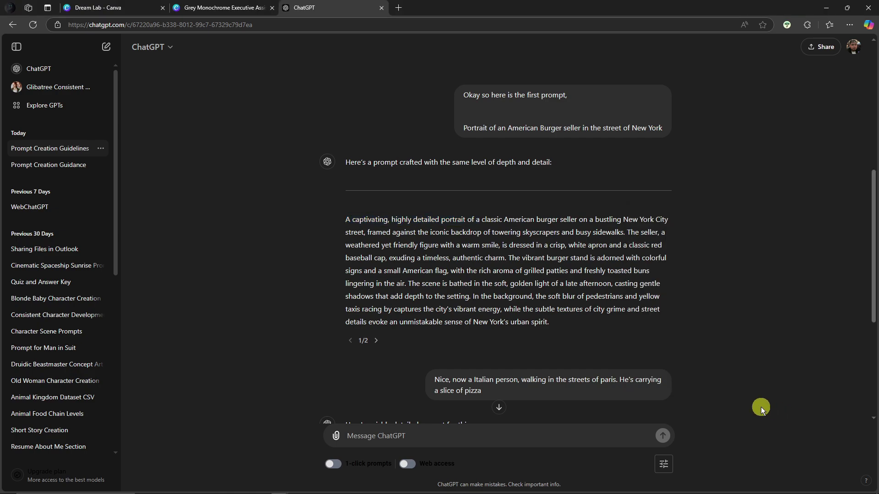
pyautogui.scroll(-5, 755, 398)
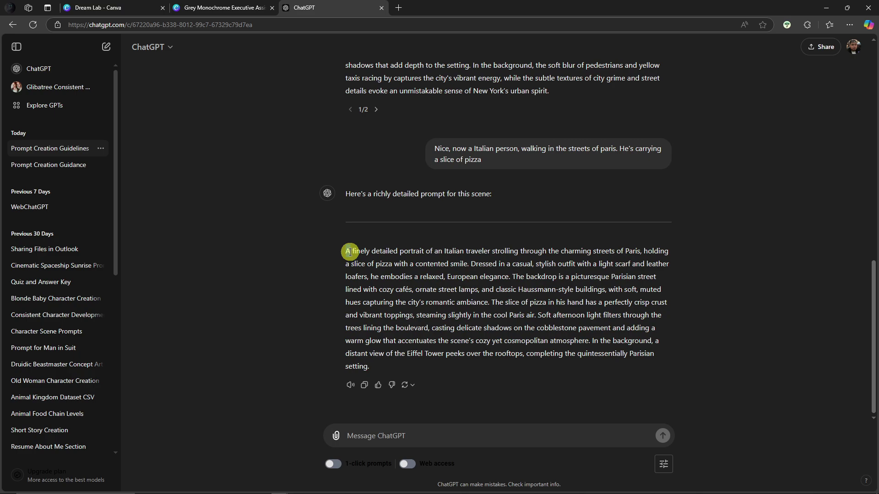
pyautogui.moveTo(349, 251); pyautogui.dragTo(556, 252)
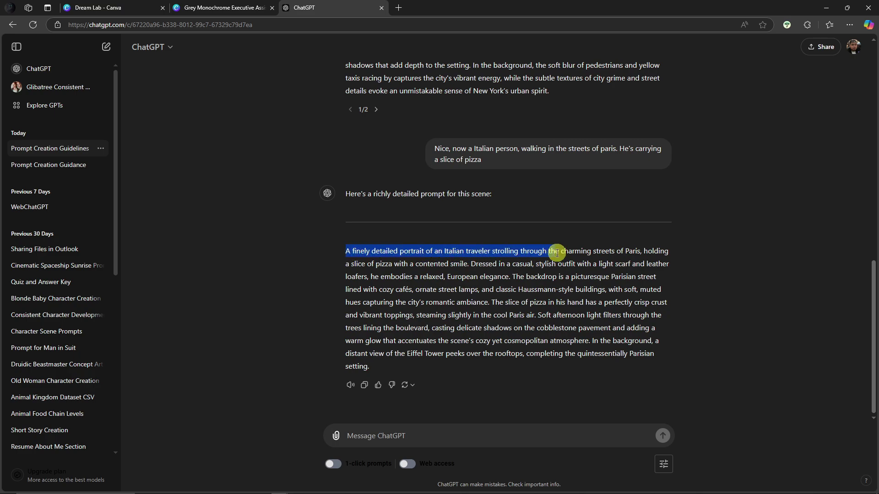
pyautogui.click(798, 290)
pyautogui.scroll(4, 384, 242)
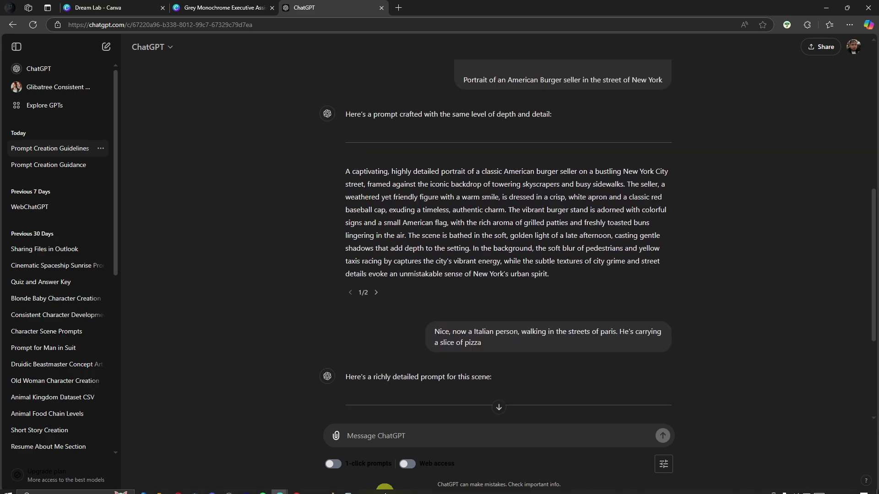
pyautogui.click(349, 489)
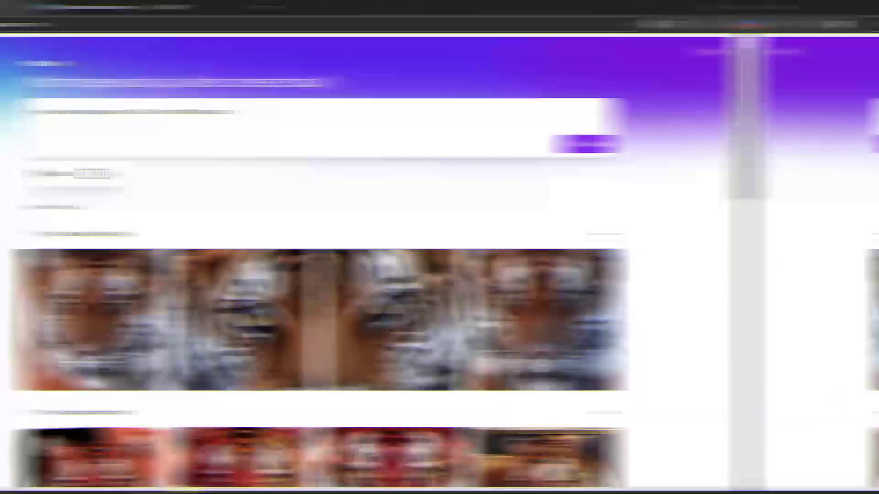
# Copy the extended cat prompt from Notepad and paste it over Dream Lab's old description.
pyautogui.click(349, 488)
pyautogui.hotkey('ctrl', 'a')
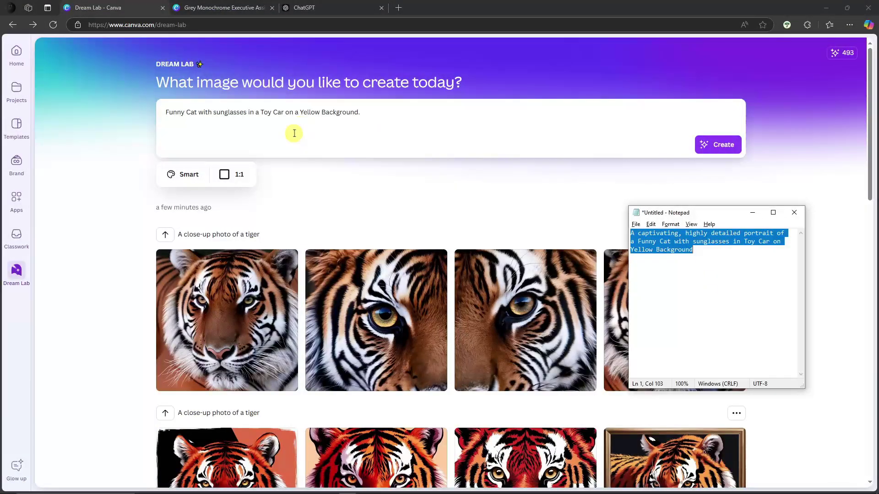
pyautogui.hotkey('ctrl', 'c')
pyautogui.click(295, 133)
pyautogui.hotkey('ctrl', 'a')
pyautogui.hotkey('ctrl', 'v')
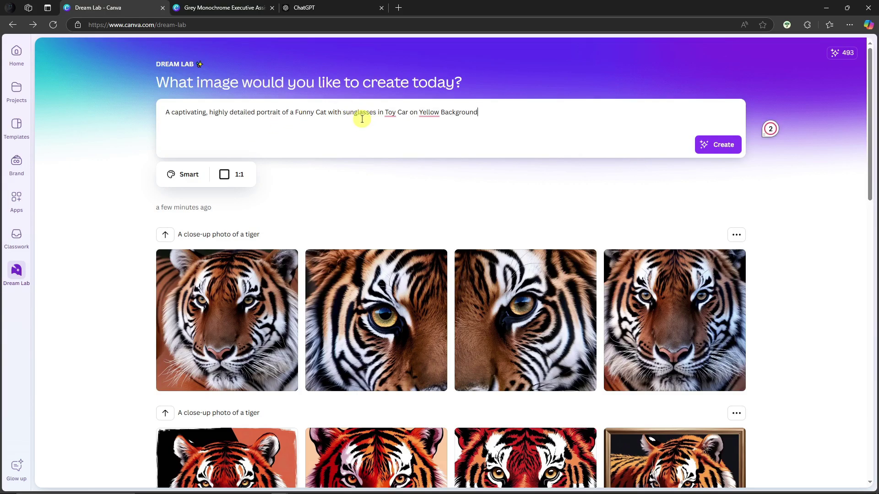
# Accept Grammarly's fixes adding 'a' before 'Toy' and before 'Yellow'.
pyautogui.click(389, 112)
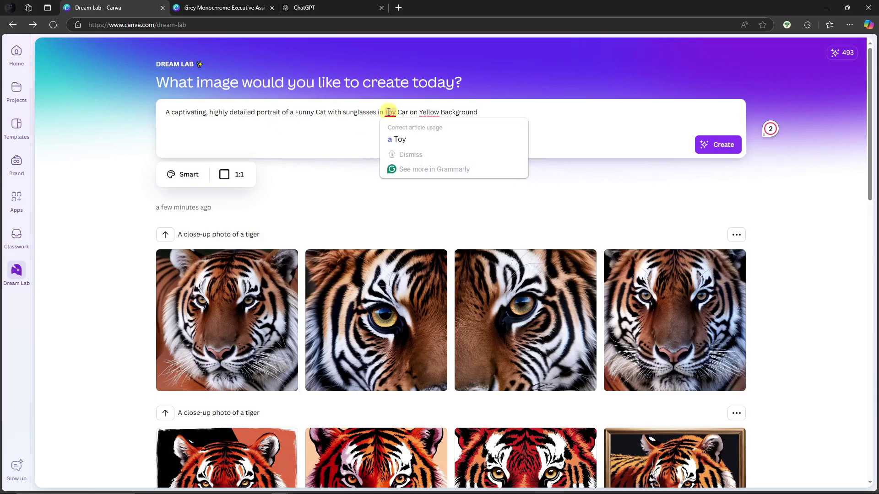
pyautogui.click(395, 138)
pyautogui.click(434, 112)
pyautogui.click(448, 137)
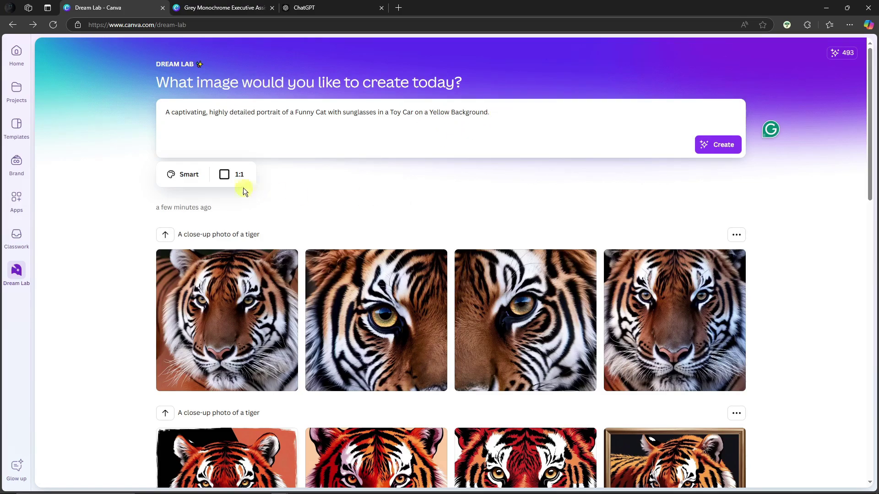
# Generate the cat images in Cinematic Concept style at 9:16 portrait ratio.
pyautogui.click(188, 175)
pyautogui.click(195, 207)
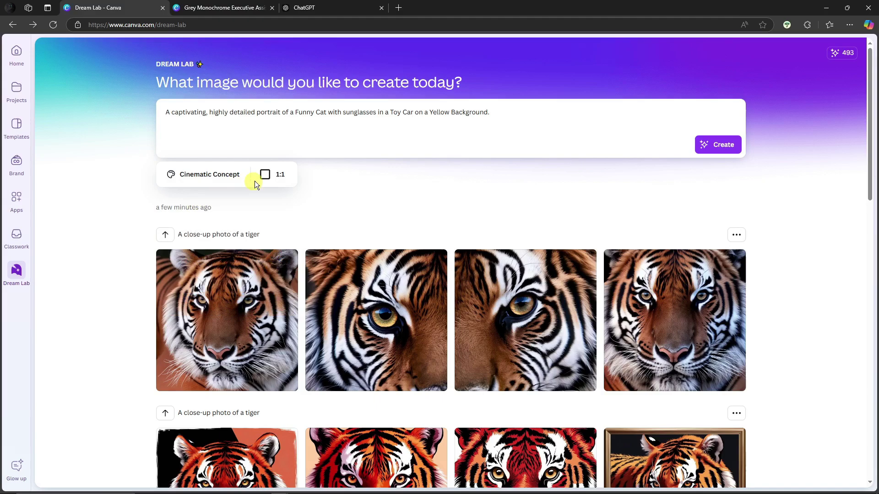
pyautogui.click(275, 176)
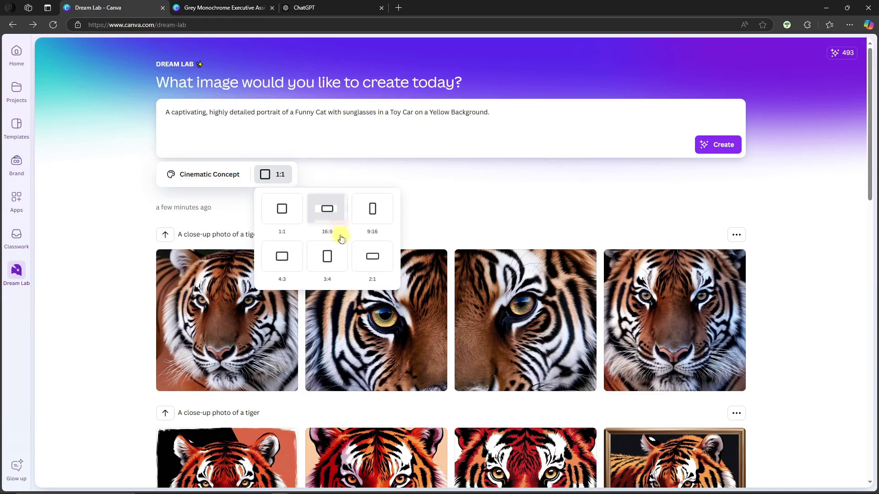
pyautogui.click(364, 209)
pyautogui.click(739, 144)
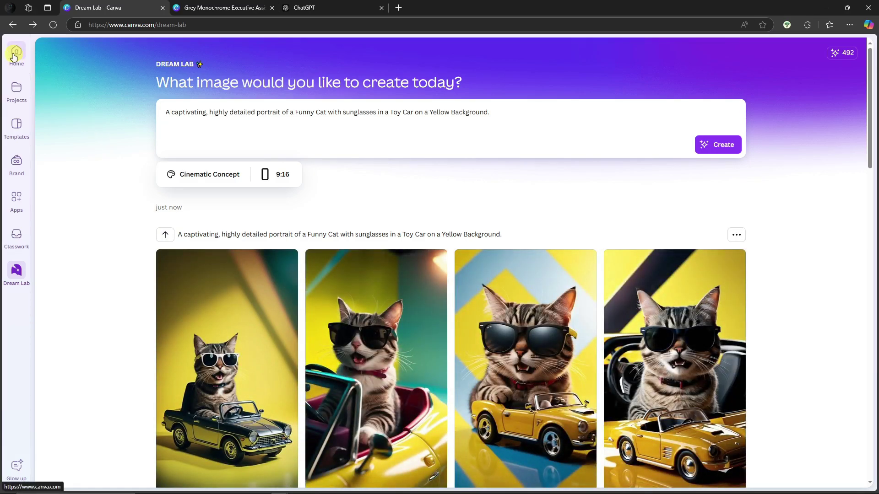
# Switch the style to Cinematic and generate a new set of toy-car cat images.
pyautogui.scroll(-3, 234, 274)
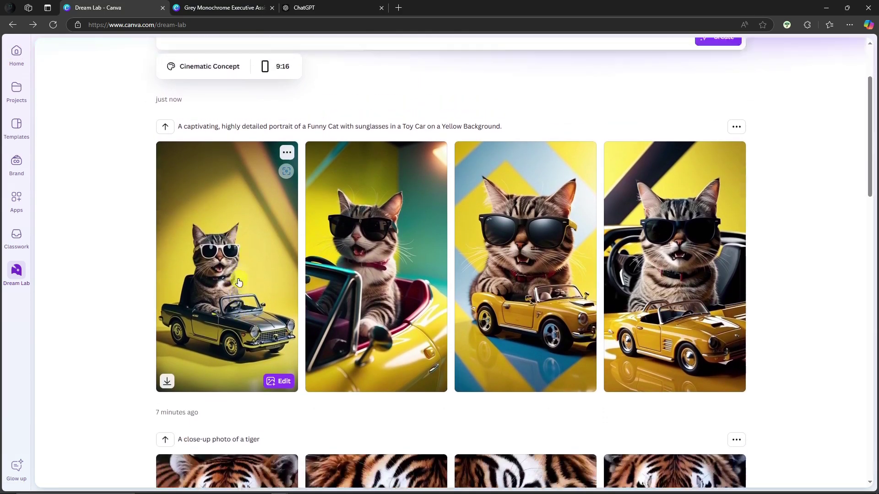
pyautogui.scroll(2, 239, 282)
pyautogui.click(199, 129)
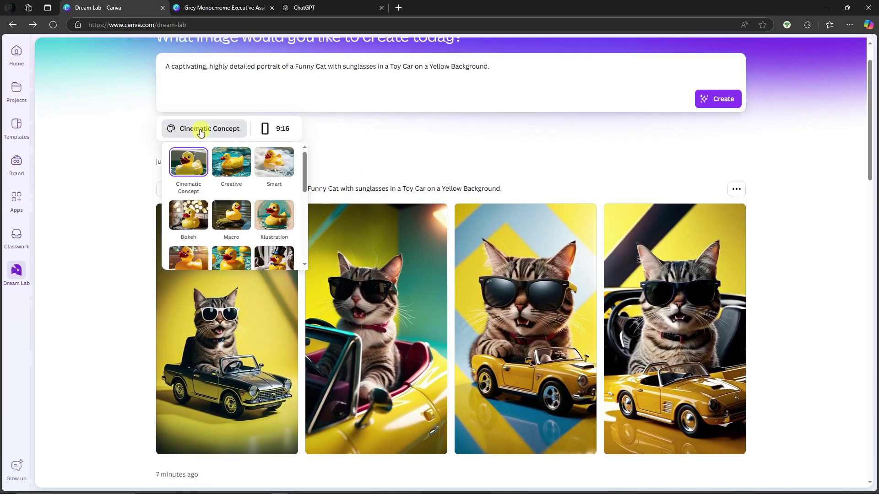
pyautogui.scroll(-1, 231, 166)
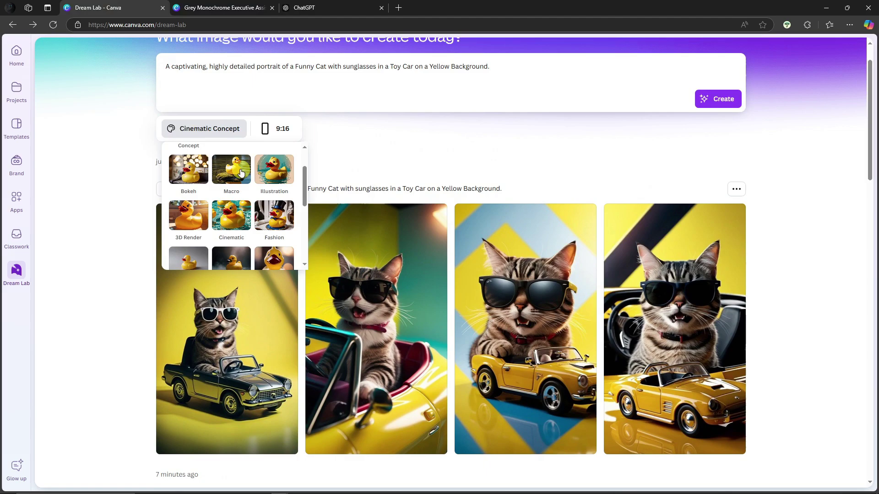
pyautogui.click(235, 223)
pyautogui.click(710, 102)
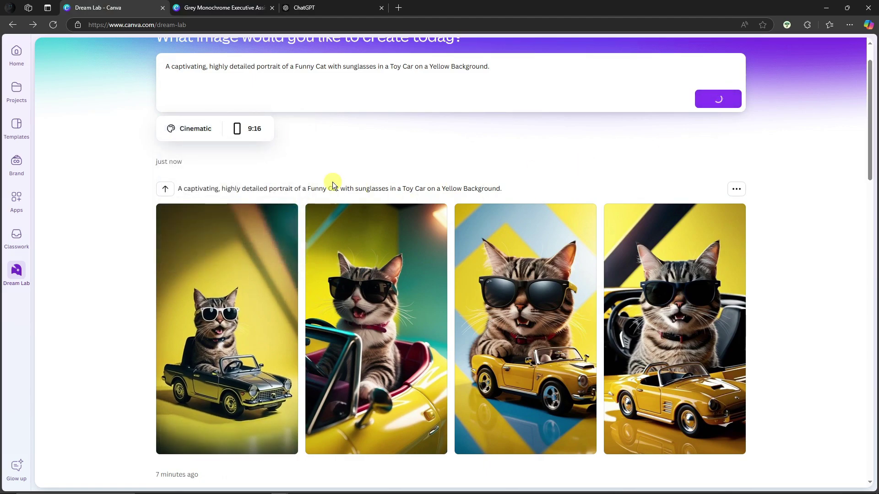
# Preview the first three cat images full size, one after another.
pyautogui.scroll(-6, 329, 172)
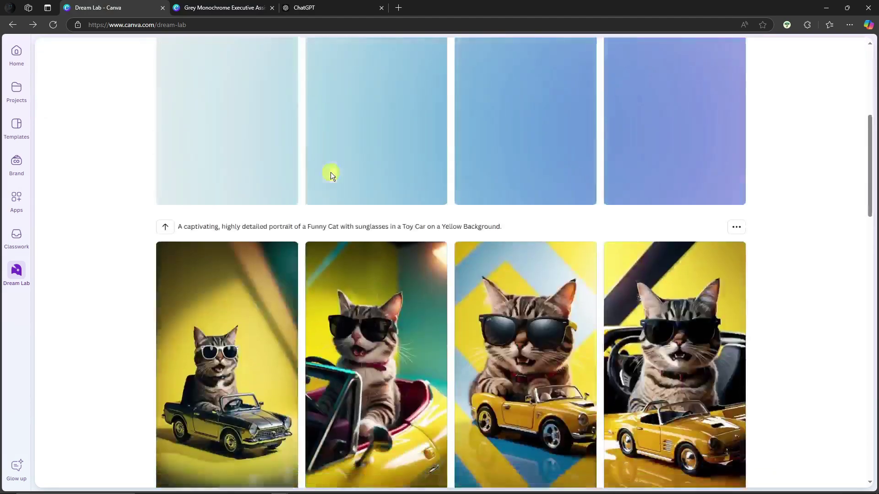
pyautogui.click(212, 246)
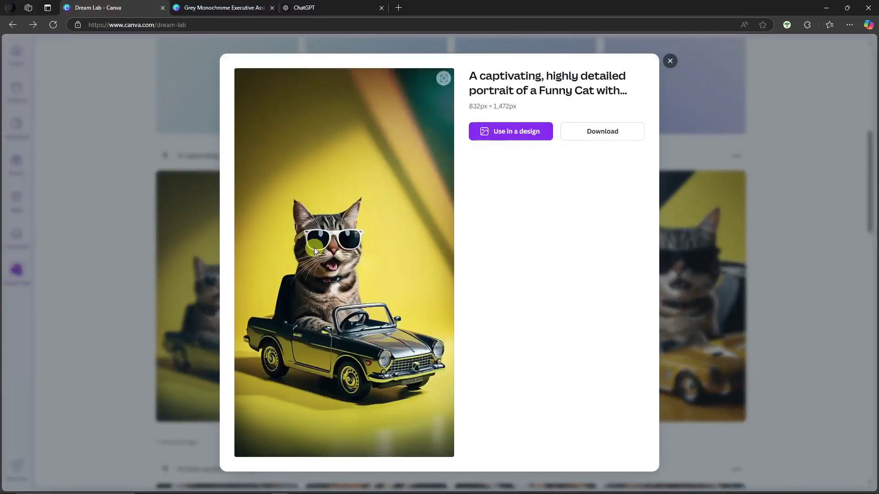
pyautogui.click(125, 263)
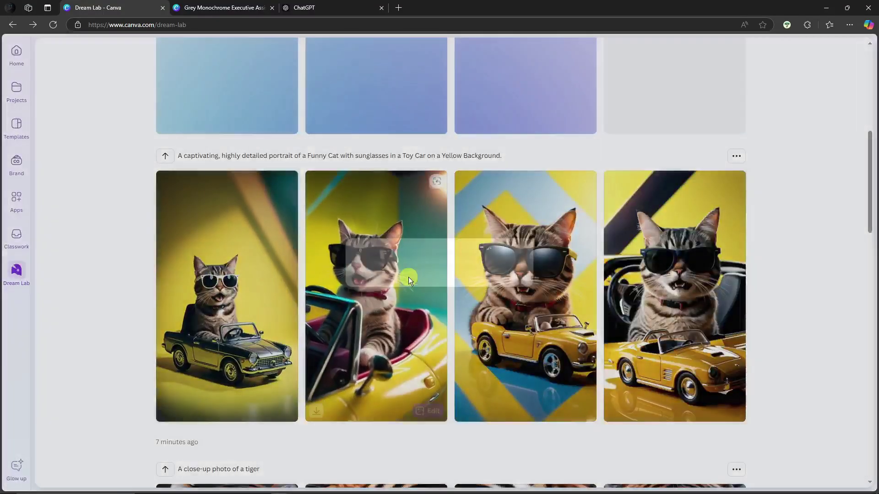
pyautogui.click(410, 275)
pyautogui.press('Escape')
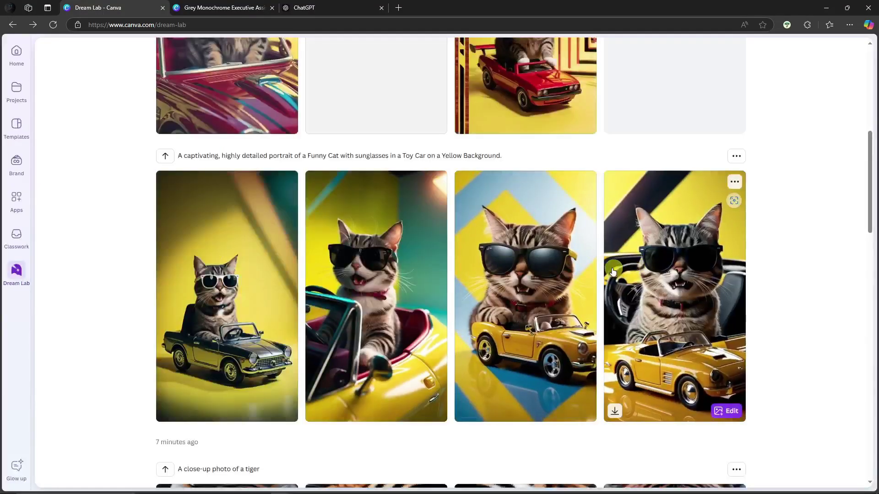
pyautogui.click(573, 266)
pyautogui.press('Escape')
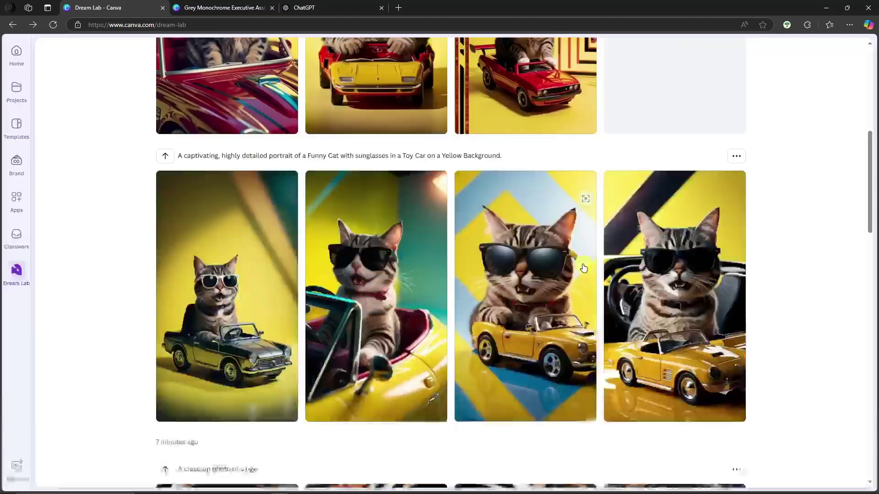
# Preview the second and third new cat images, reload Dream Lab, then view the fourth.
pyautogui.scroll(5, 250, 223)
pyautogui.click(393, 230)
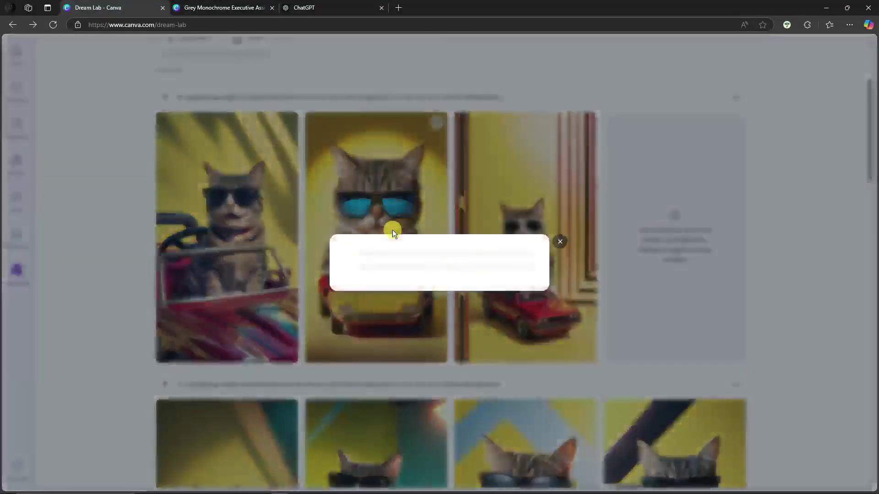
pyautogui.press('Escape')
pyautogui.click(542, 226)
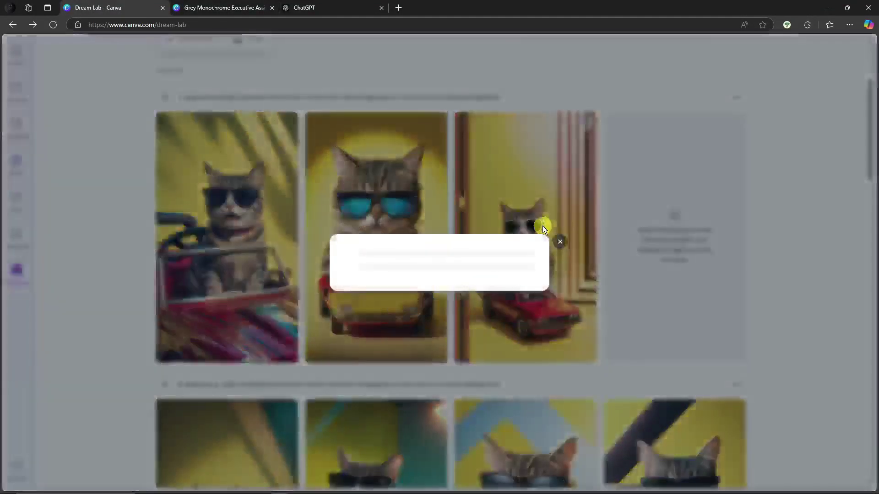
pyautogui.press('Escape')
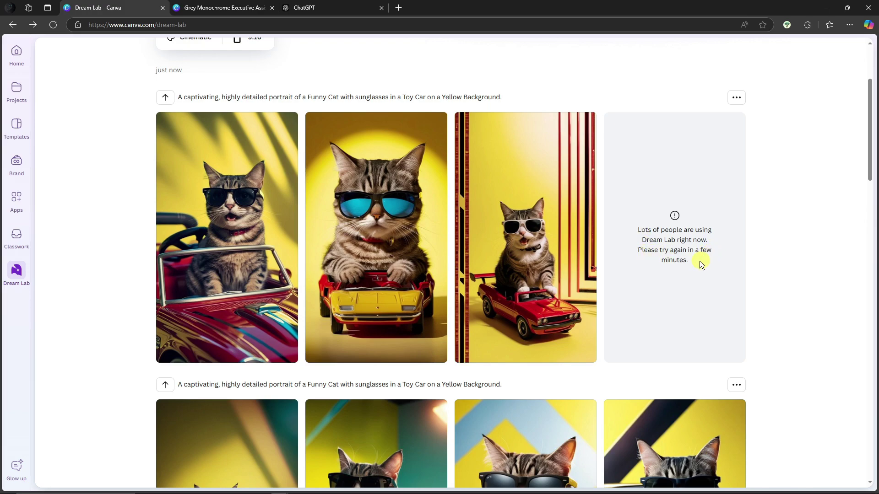
pyautogui.click(51, 29)
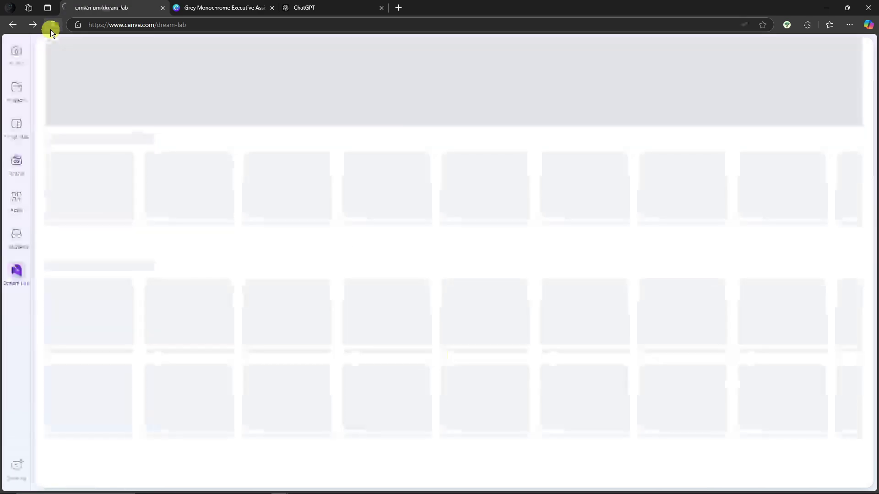
pyautogui.scroll(-2, 146, 274)
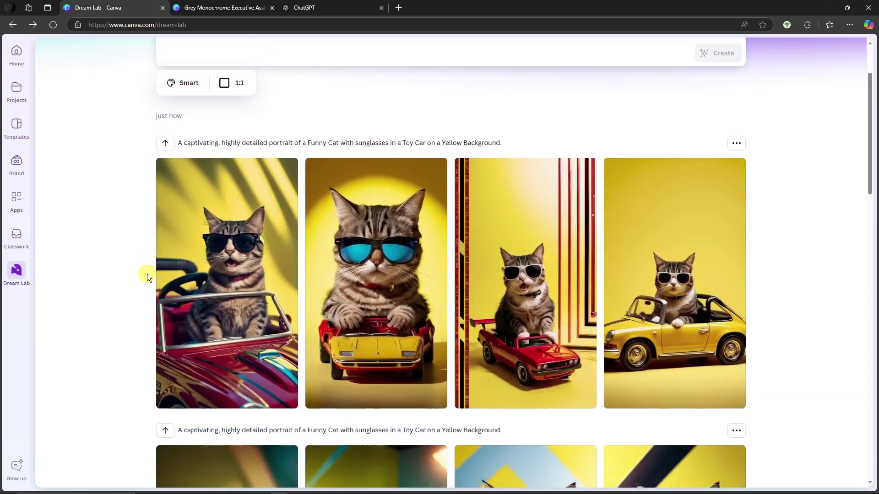
pyautogui.click(703, 232)
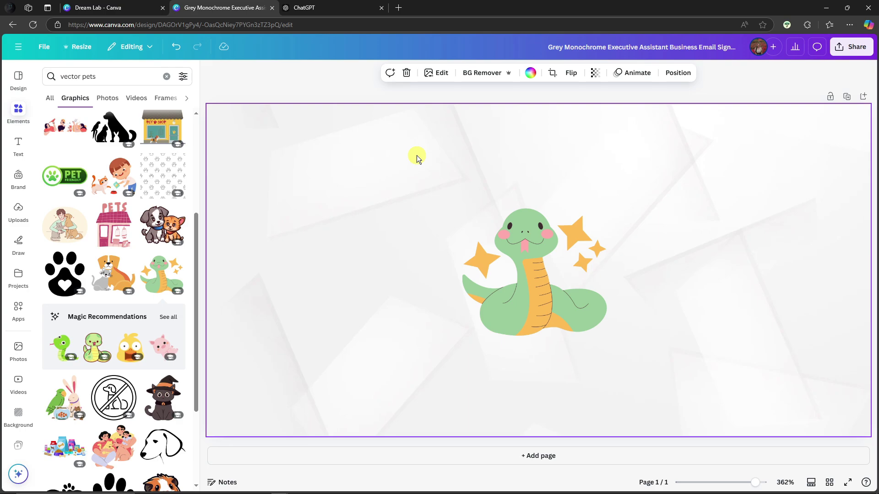
# Drag the cartoon snake graphic to a spot slightly up and right on the page.
pyautogui.click(502, 223)
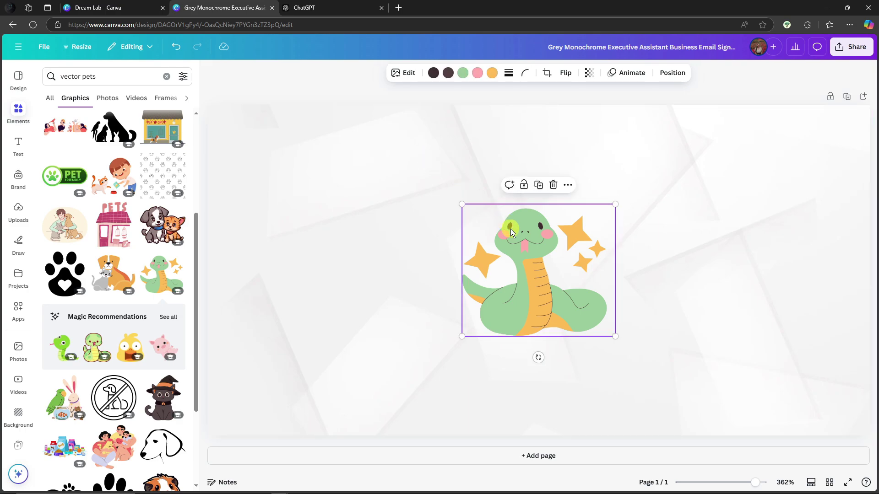
pyautogui.moveTo(510, 229); pyautogui.dragTo(494, 196)
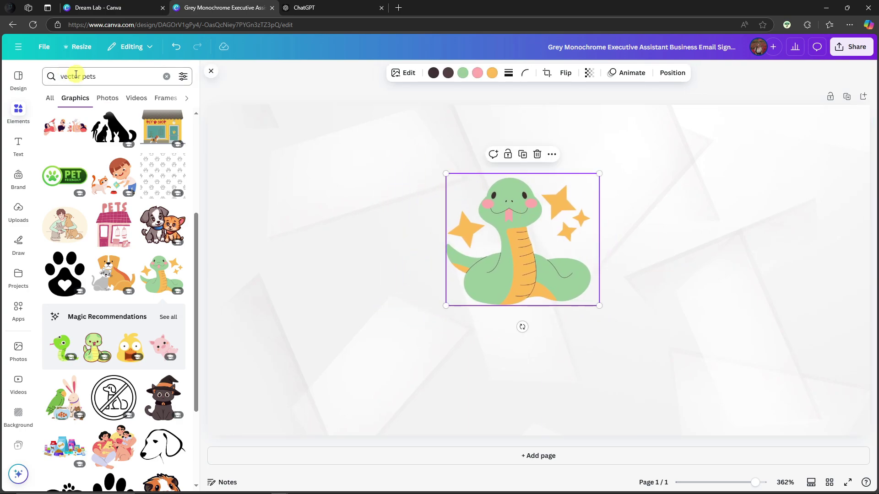
pyautogui.moveTo(531, 243); pyautogui.dragTo(519, 270)
pyautogui.click(657, 281)
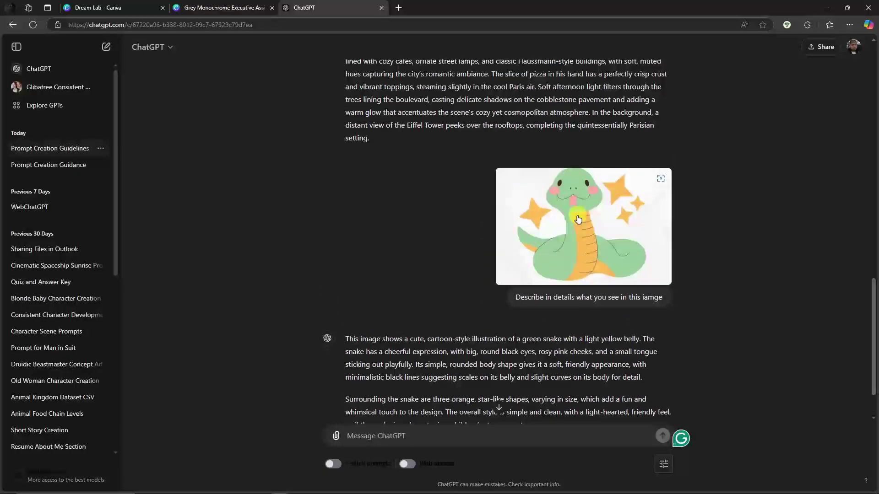
# Attach snake image '1' from the Desktop and send 'To describe in detailed what you see in the image'.
pyautogui.scroll(8, 578, 219)
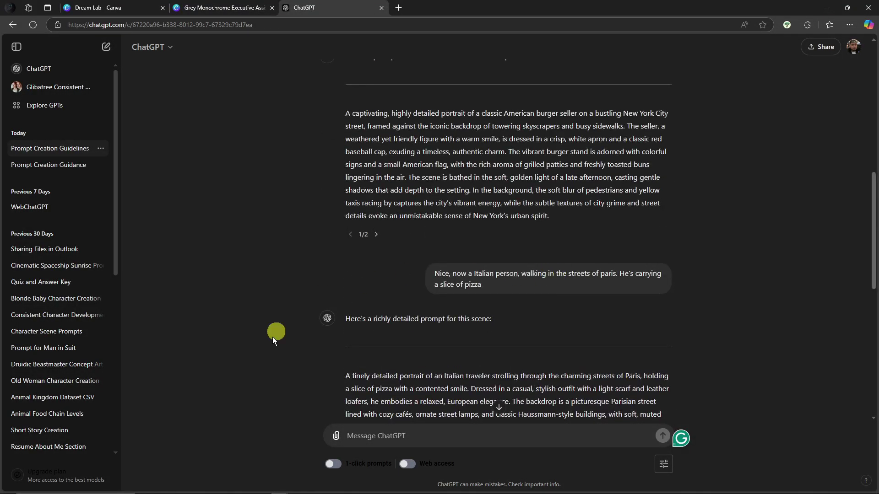
pyautogui.click(195, 485)
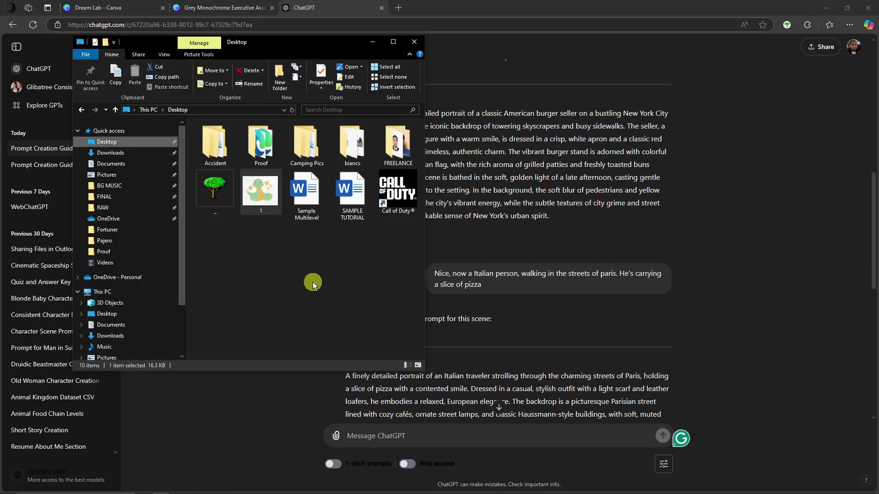
pyautogui.moveTo(260, 195); pyautogui.dragTo(513, 407)
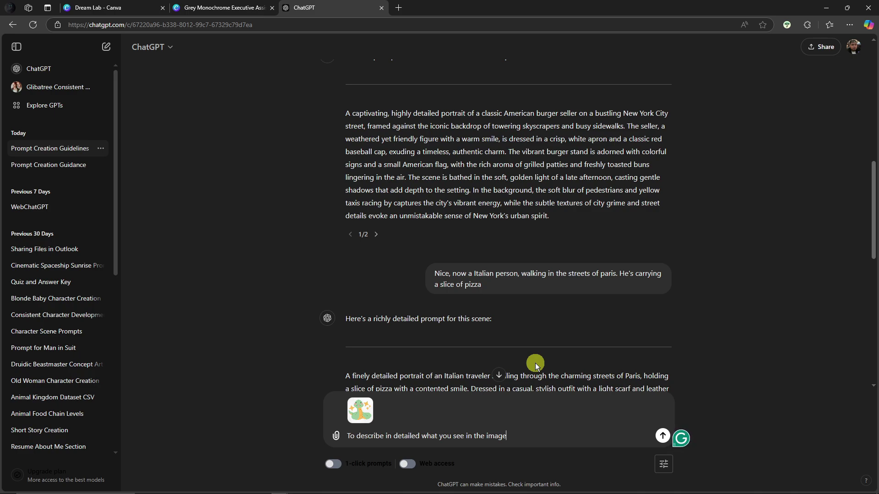
pyautogui.press('Return')
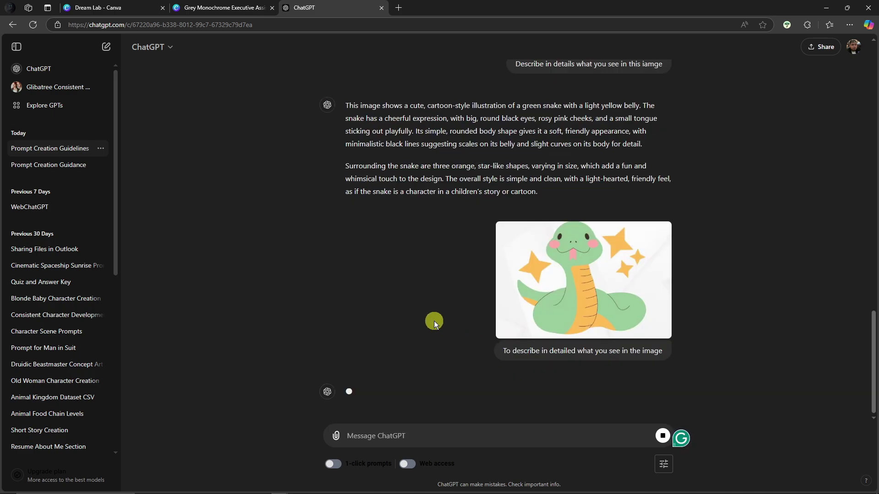
# Review the snake description and ask ChatGPT 'Now, turn it into a good prompt'.
pyautogui.scroll(2, 356, 209)
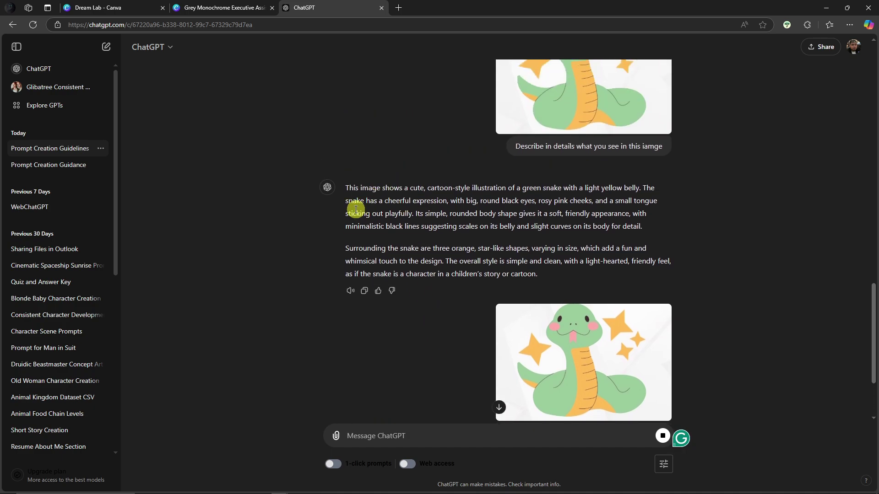
pyautogui.scroll(-5, 349, 187)
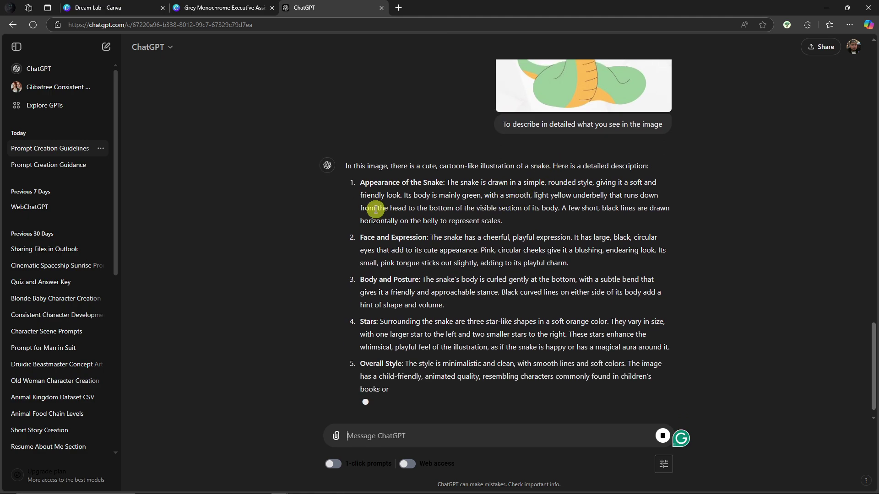
pyautogui.moveTo(366, 157); pyautogui.dragTo(427, 345)
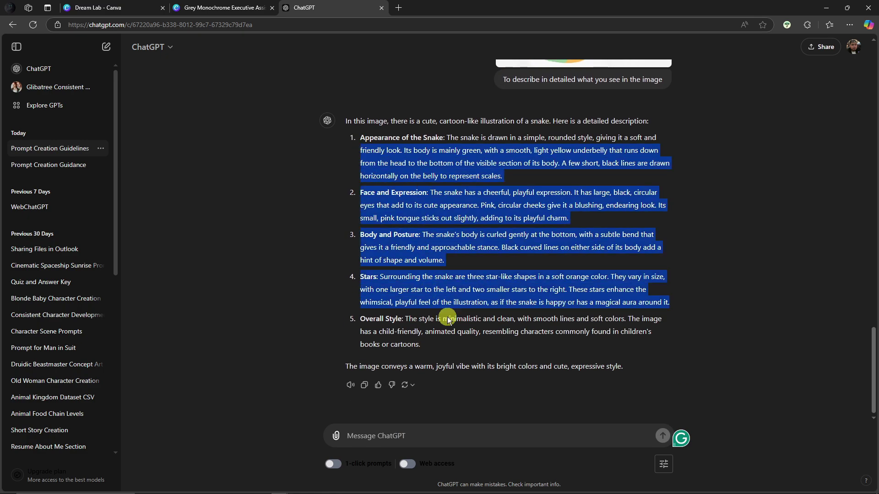
pyautogui.click(677, 347)
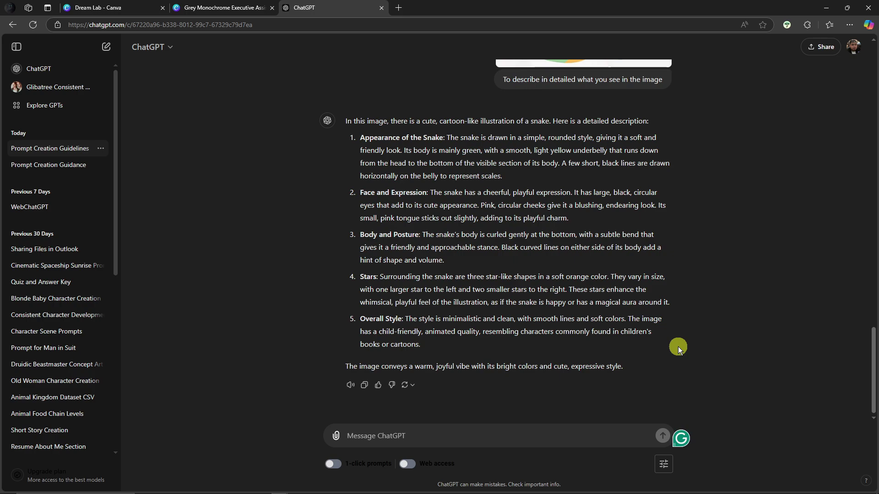
pyautogui.write('Now, turn')
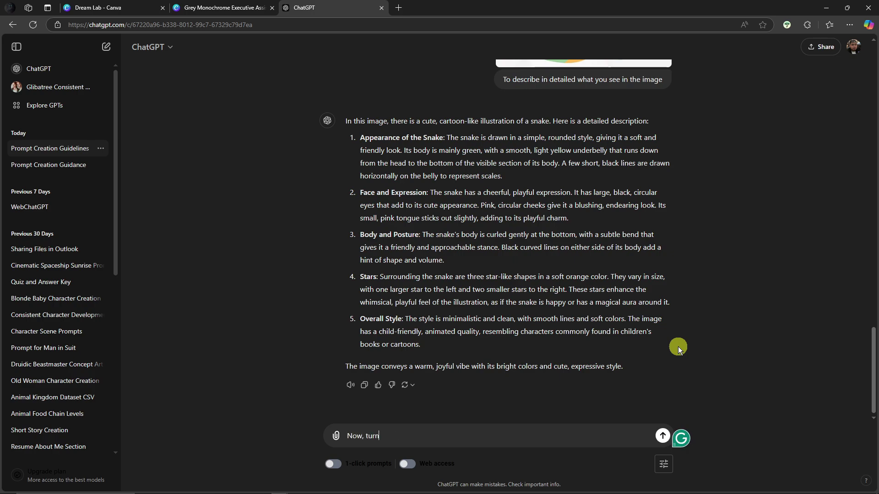
pyautogui.write(' it into a good prompt')
pyautogui.press('Return')
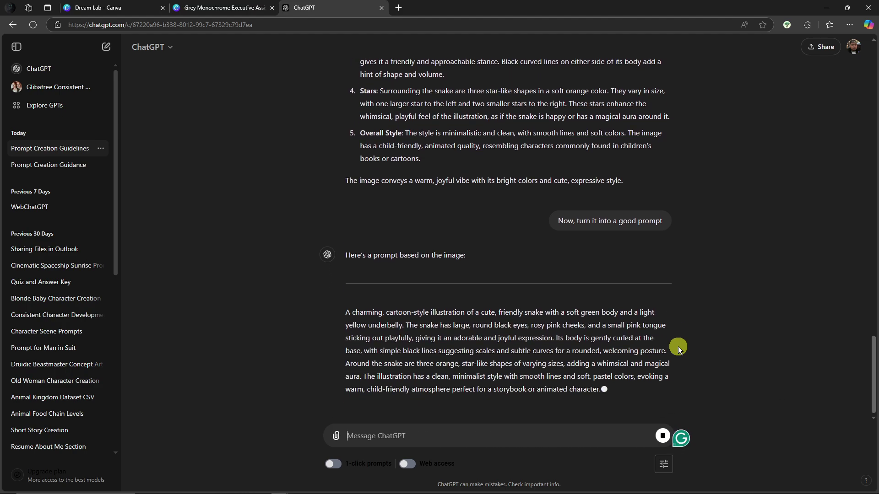
# Copy the generated cartoon-snake prompt text from ChatGPT's reply.
pyautogui.moveTo(342, 289); pyautogui.dragTo(603, 366)
pyautogui.rightClick(486, 365)
pyautogui.click(508, 326)
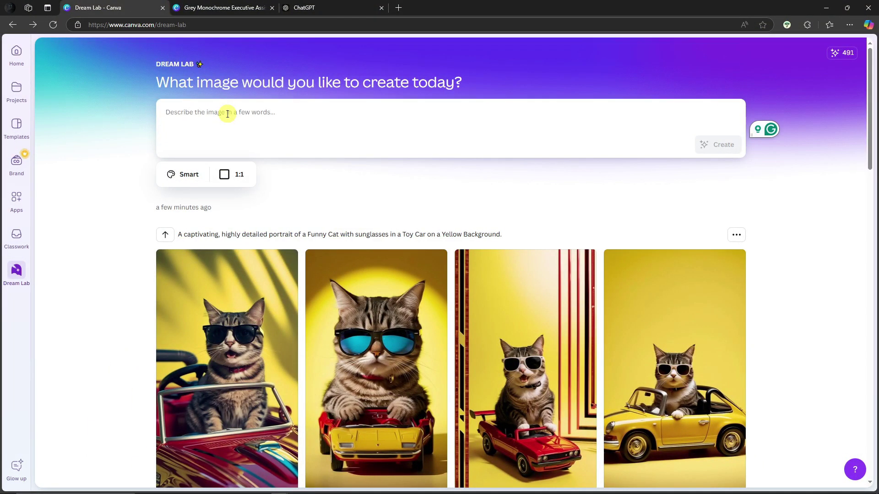
# Paste the snake prompt and accept the 'light-yellow' hyphen and 'rosy, pink' comma fixes.
pyautogui.hotkey('ctrl', 'v')
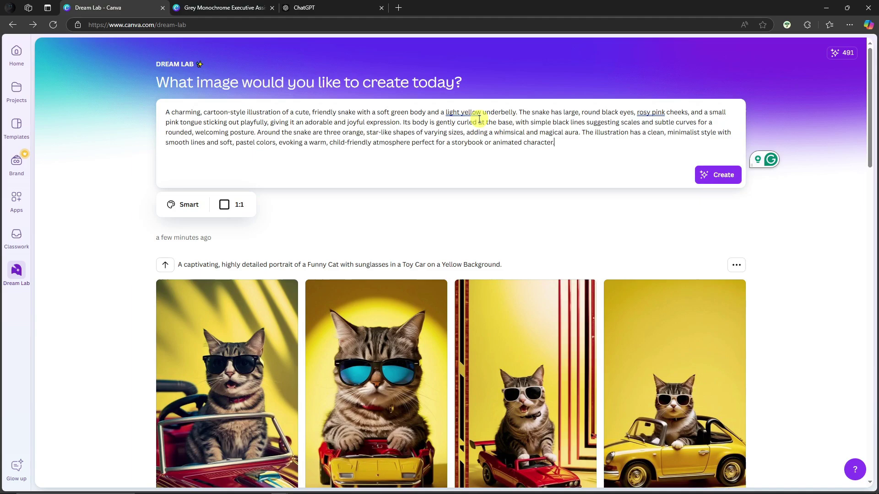
pyautogui.moveTo(468, 116)
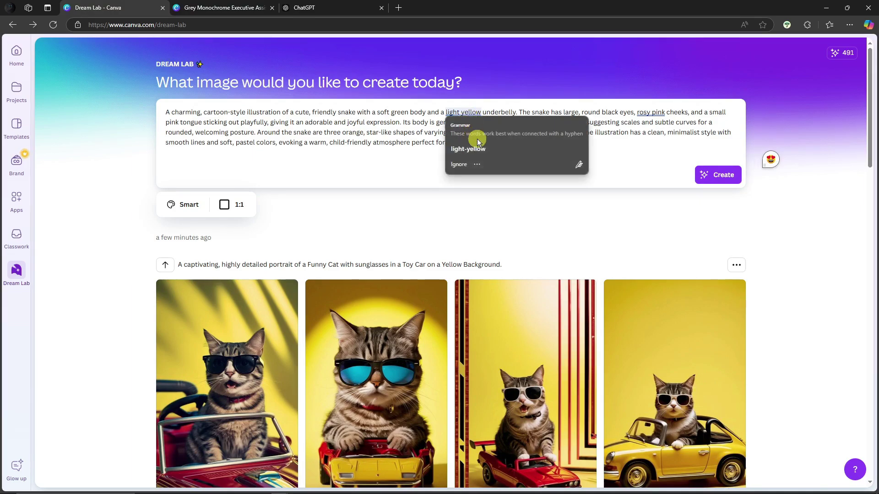
pyautogui.click(471, 147)
pyautogui.moveTo(650, 113)
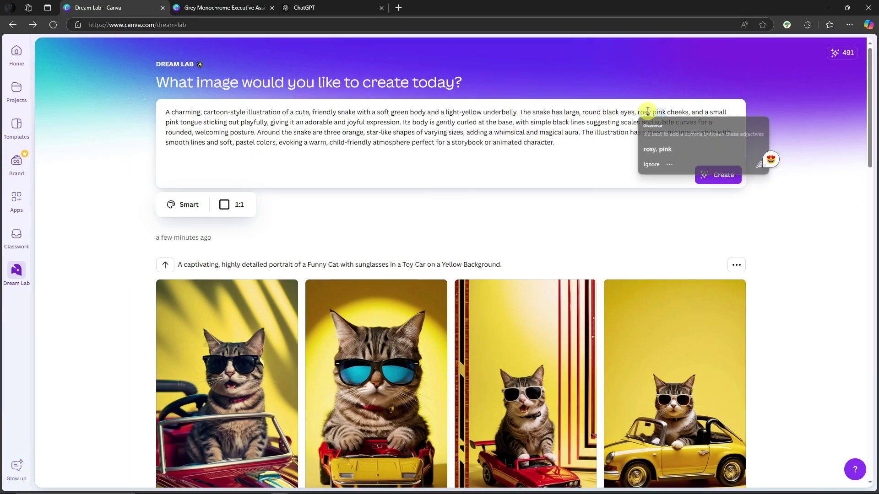
pyautogui.click(679, 151)
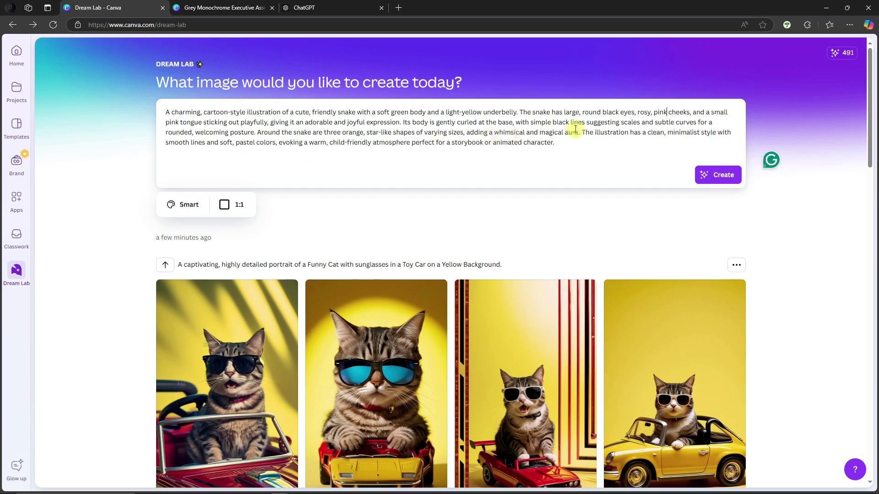
# Generate Cinematic-style snake images at 4:3 aspect ratio.
pyautogui.click(185, 205)
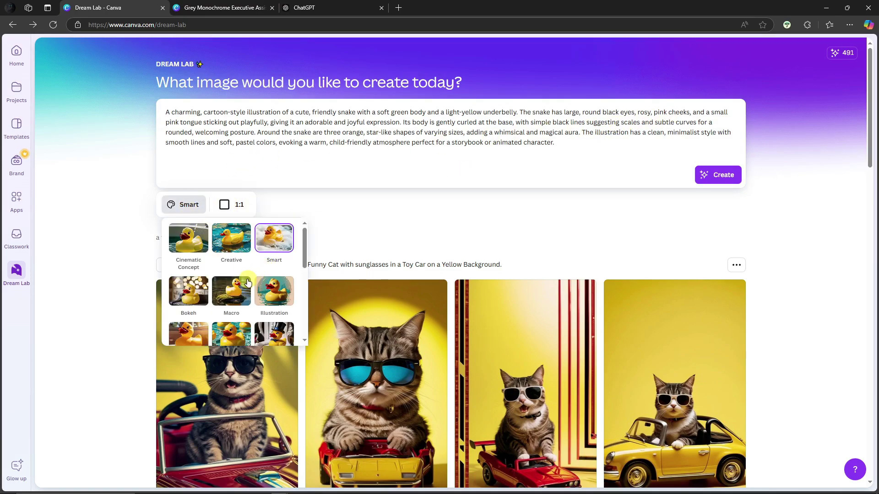
pyautogui.scroll(-2, 248, 283)
pyautogui.click(234, 252)
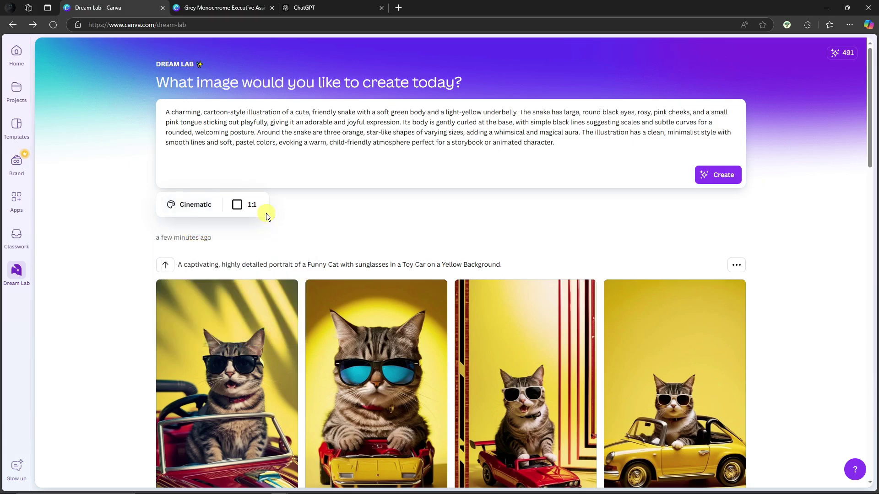
pyautogui.click(257, 205)
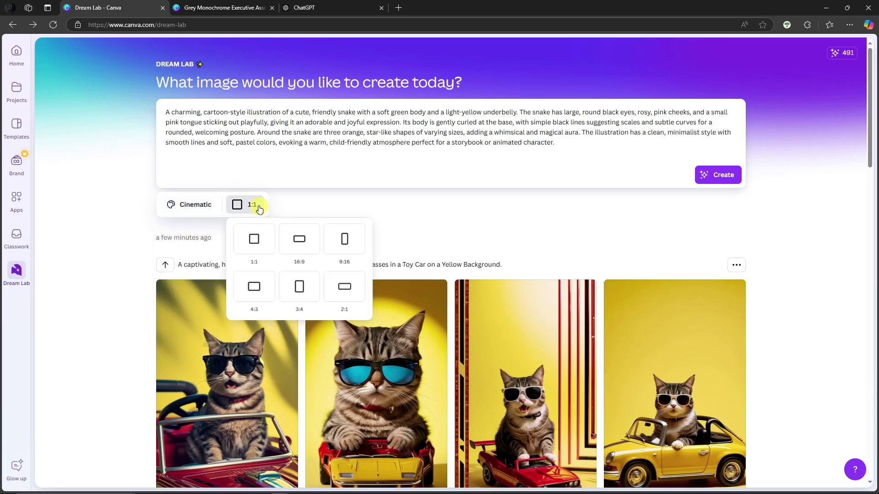
pyautogui.click(261, 285)
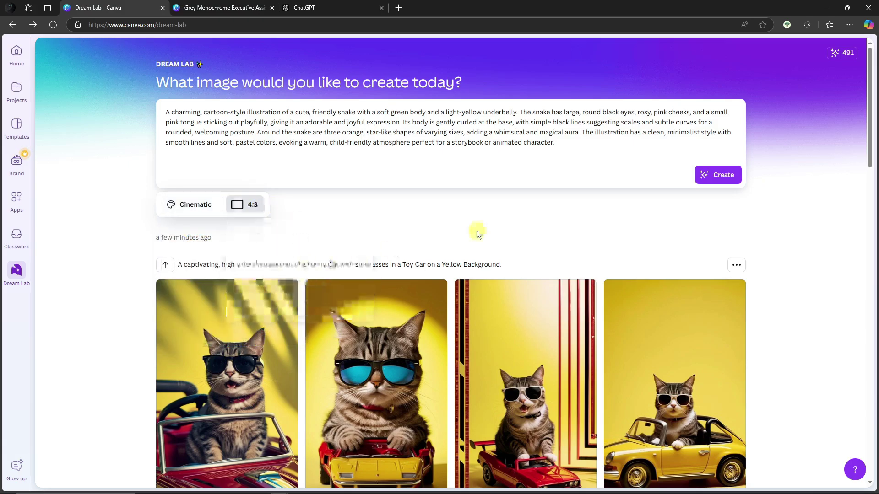
pyautogui.click(704, 178)
# Generate two more snake image sets in Bokeh and Illustration styles.
pyautogui.click(190, 204)
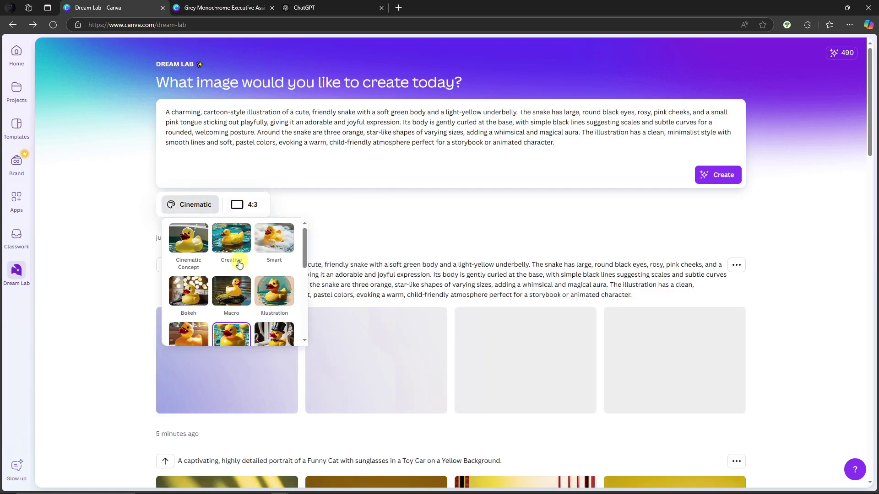
pyautogui.scroll(-1, 251, 286)
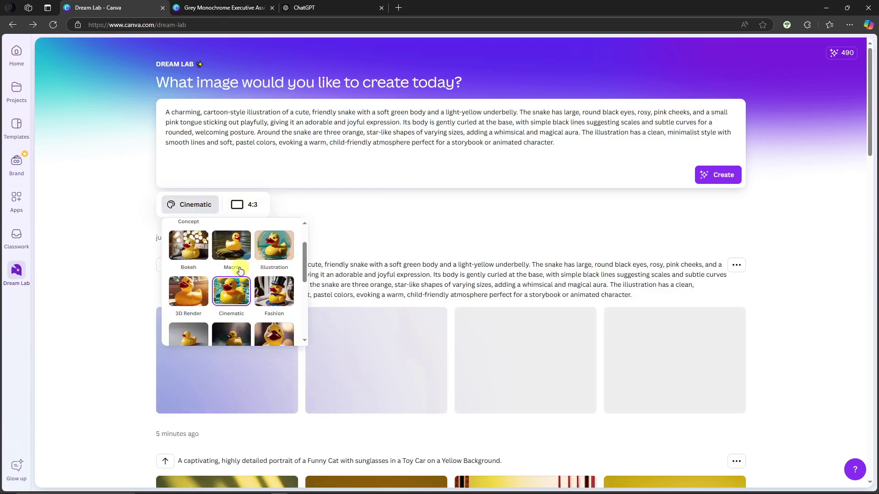
pyautogui.click(188, 245)
pyautogui.click(718, 175)
pyautogui.click(187, 205)
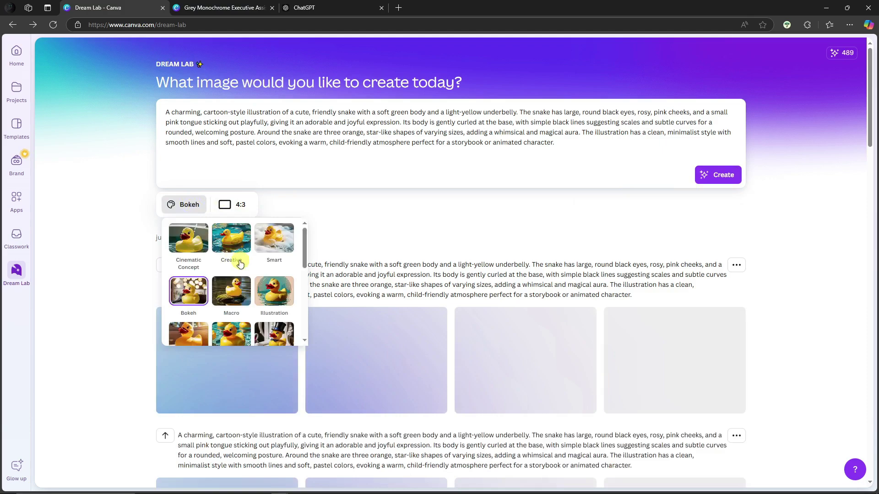
pyautogui.scroll(-2, 253, 281)
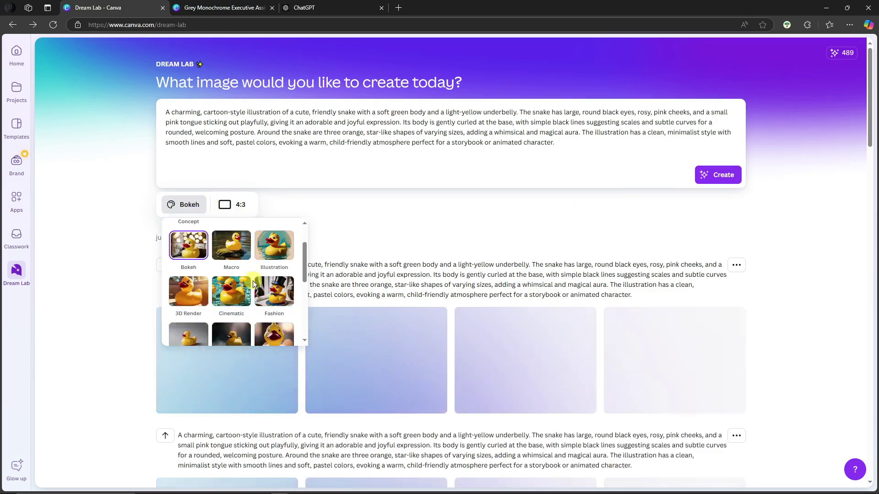
pyautogui.click(274, 245)
pyautogui.click(715, 175)
pyautogui.scroll(-9, 337, 197)
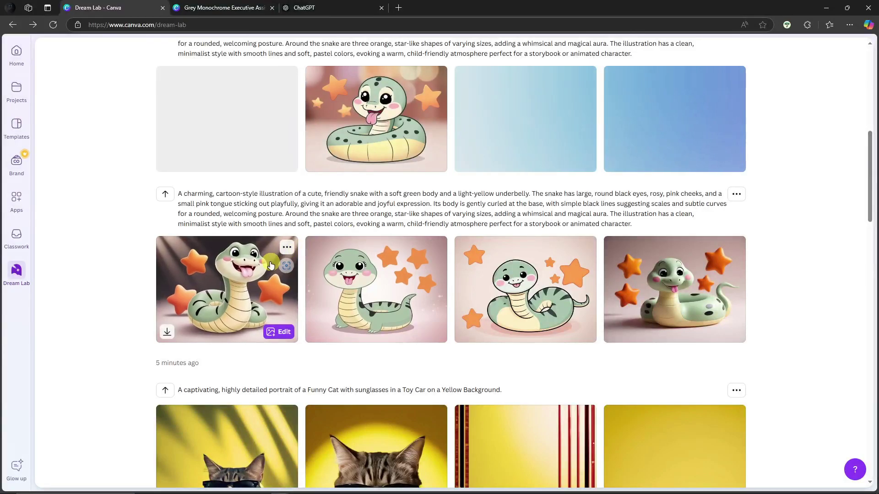
pyautogui.click(241, 285)
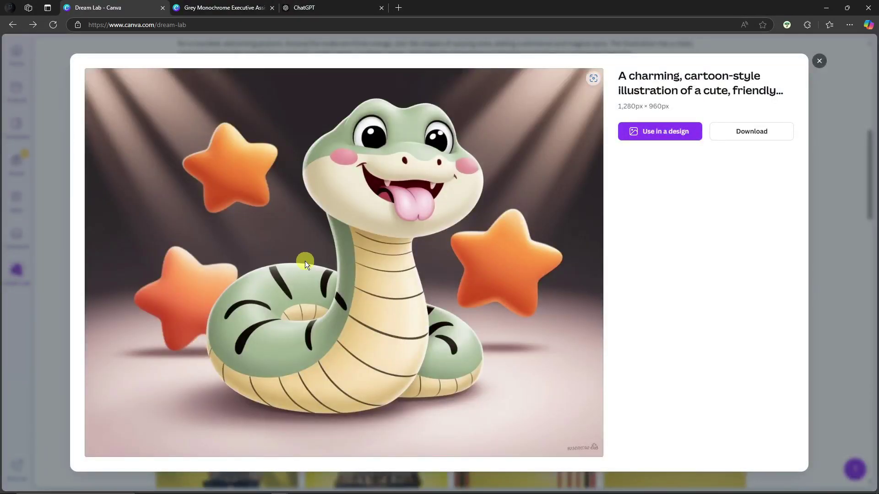
pyautogui.press('Escape')
pyautogui.click(380, 284)
pyautogui.press('Escape')
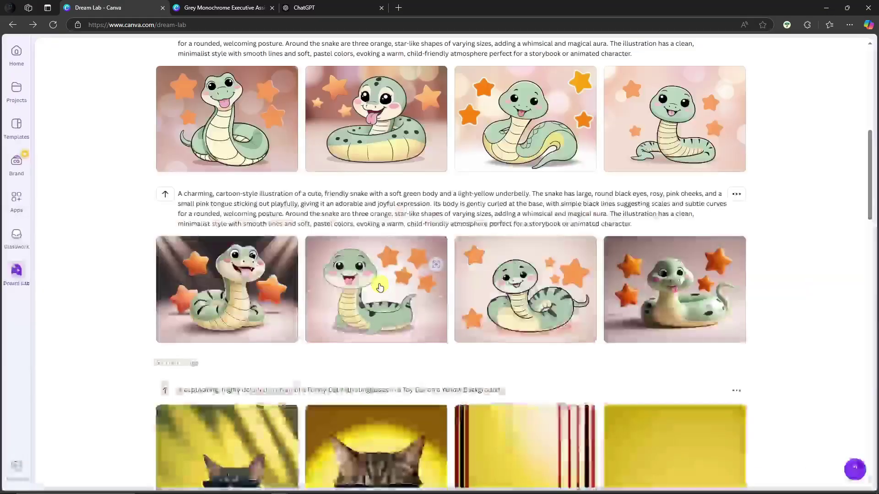
pyautogui.scroll(-3, 366, 270)
pyautogui.click(361, 260)
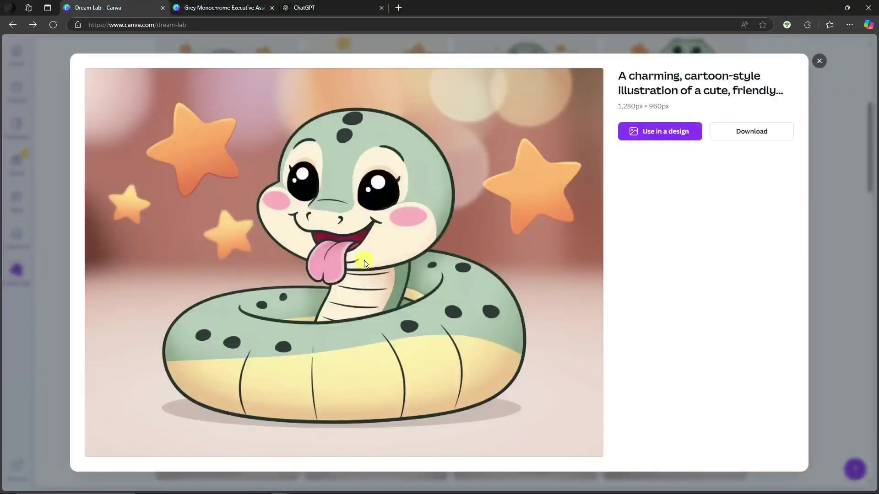
pyautogui.press('Escape')
pyautogui.click(273, 232)
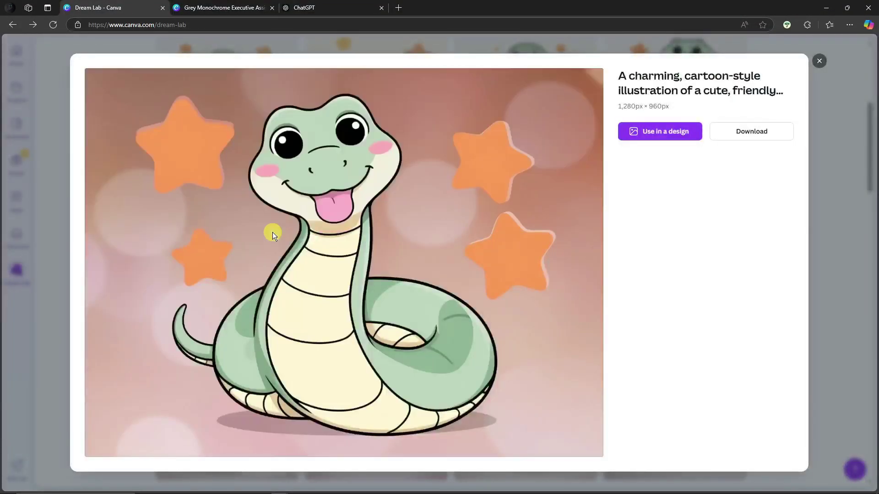
pyautogui.press('Escape')
pyautogui.scroll(3, 286, 267)
pyautogui.click(286, 267)
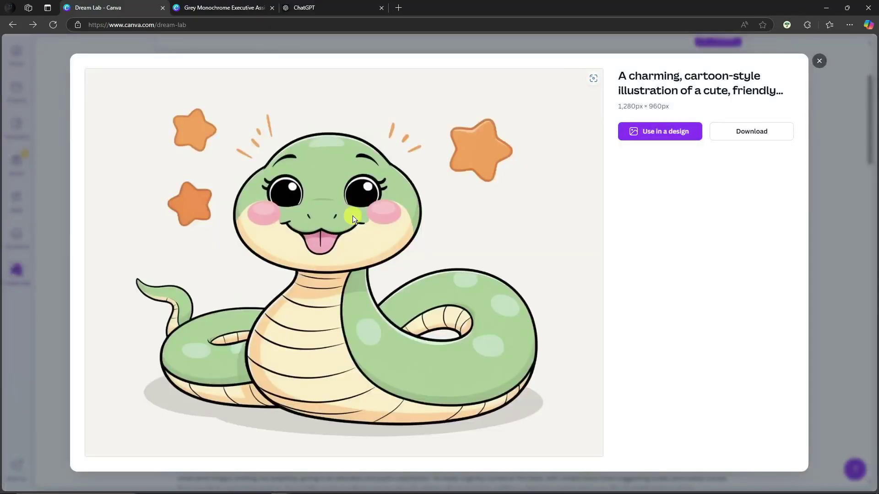
pyautogui.press('Escape')
pyautogui.click(368, 221)
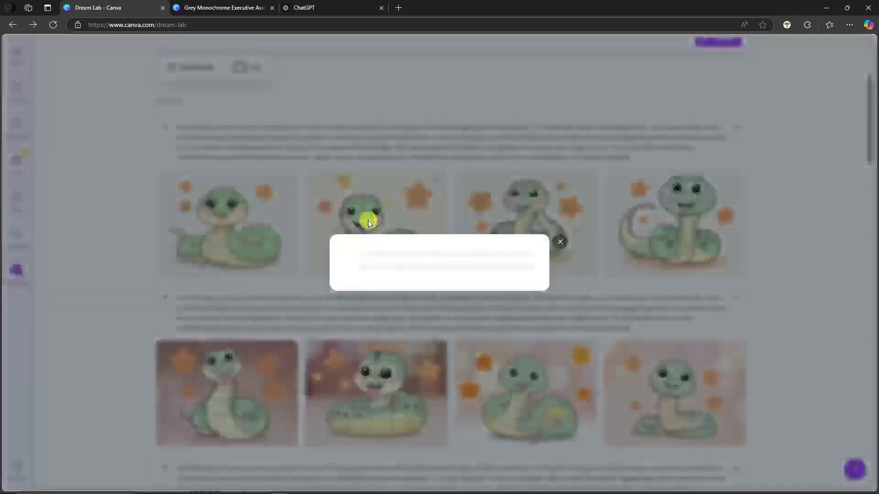
pyautogui.press('Escape')
pyautogui.scroll(3, 125, 265)
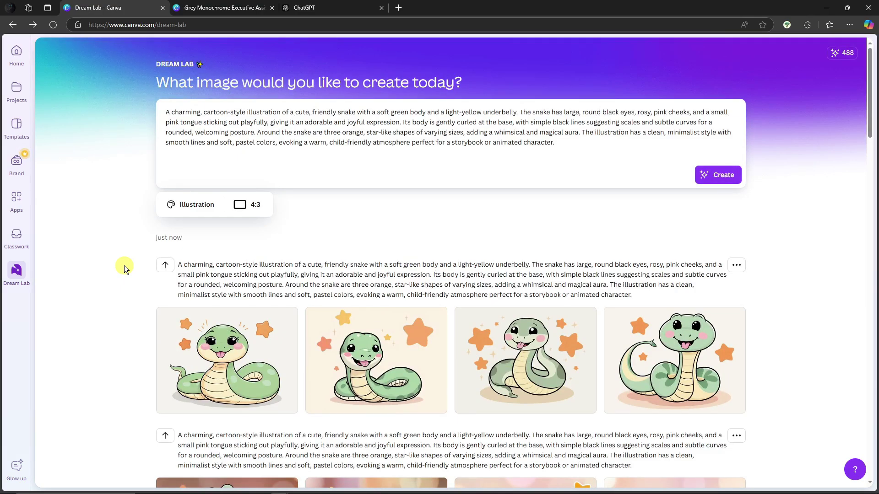
pyautogui.scroll(-9, 125, 265)
pyautogui.scroll(5, 124, 265)
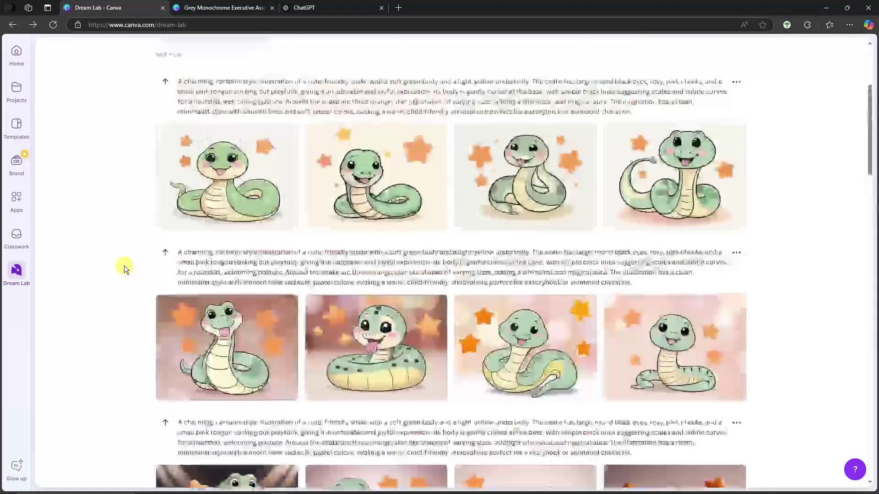
pyautogui.scroll(4, 124, 266)
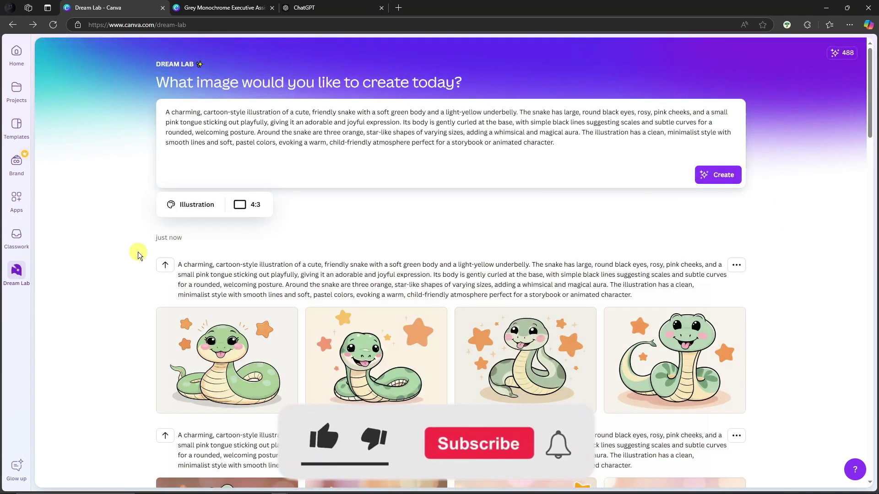
pyautogui.scroll(-15, 138, 253)
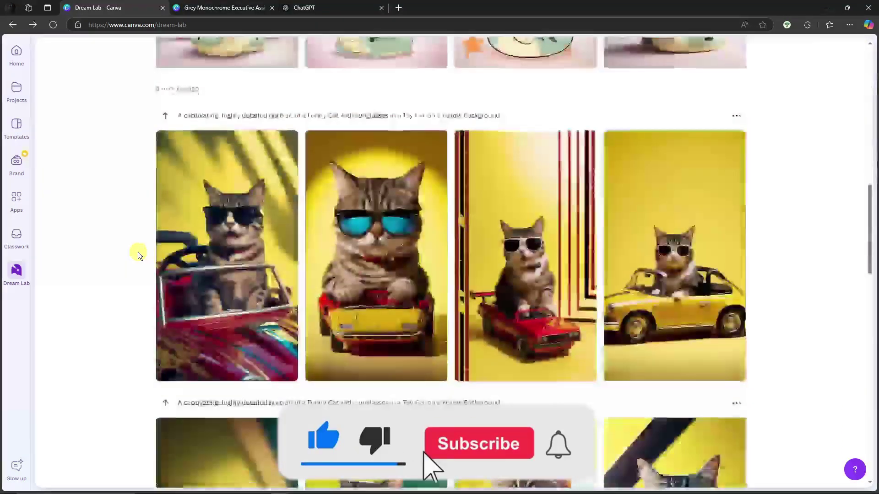
pyautogui.scroll(-9, 138, 252)
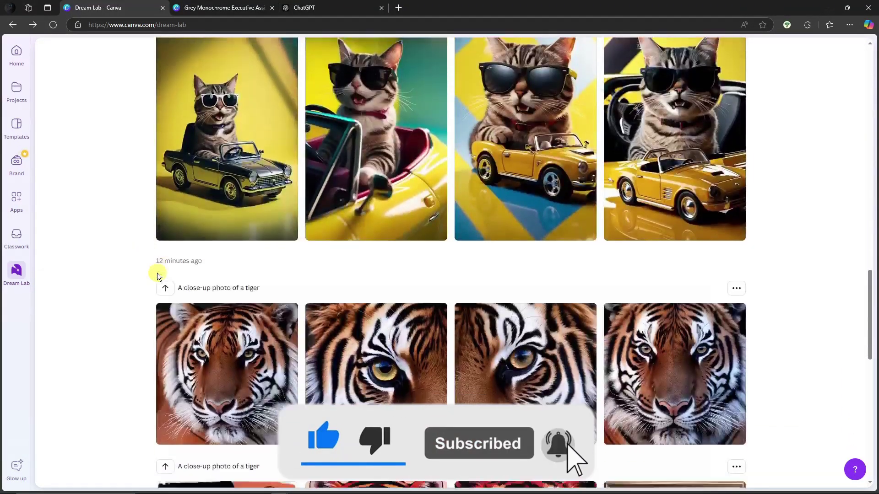